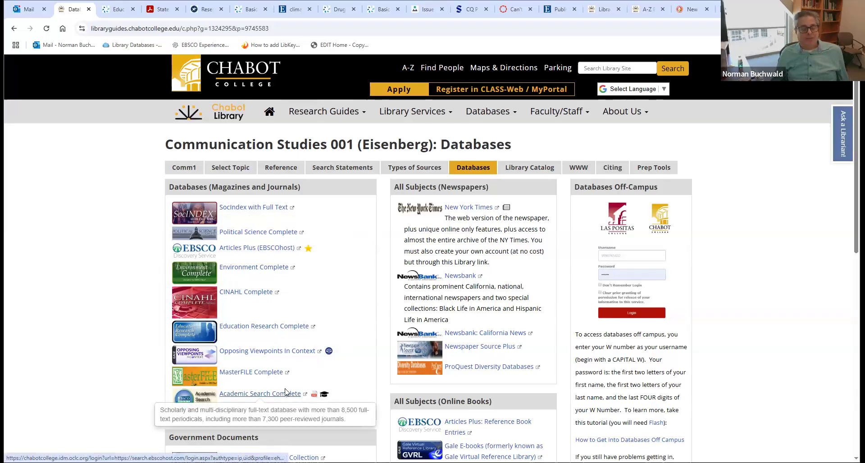
mouse_move(273, 270)
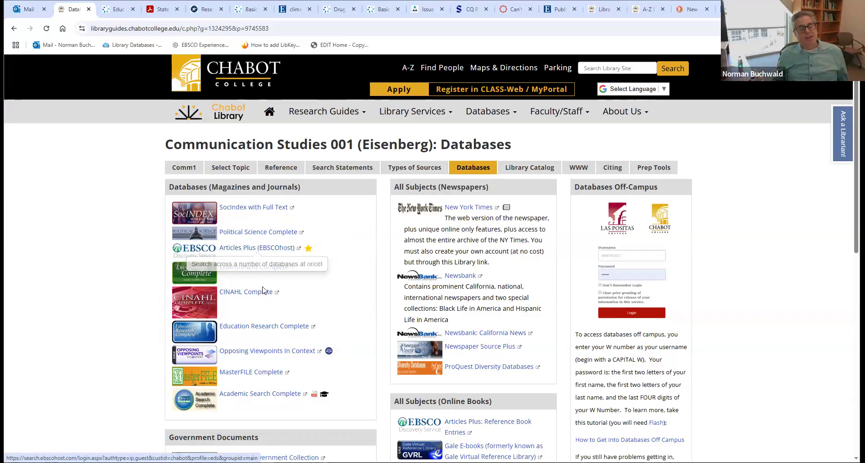
mouse_move(245, 271)
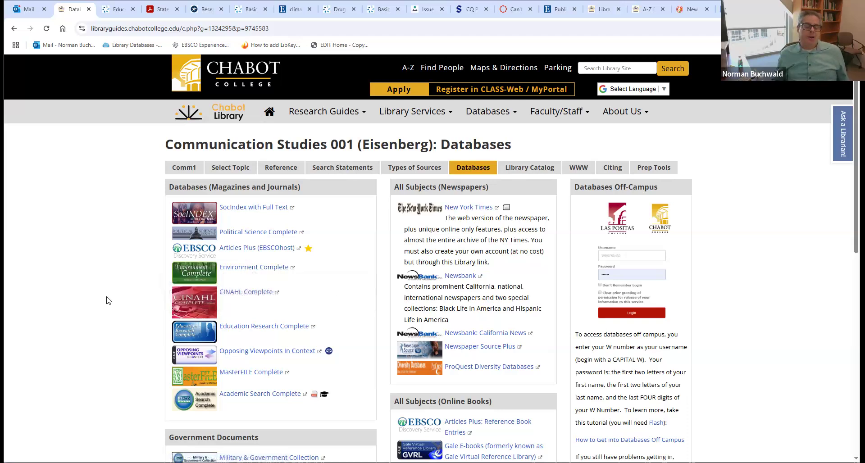
mouse_move(224, 292)
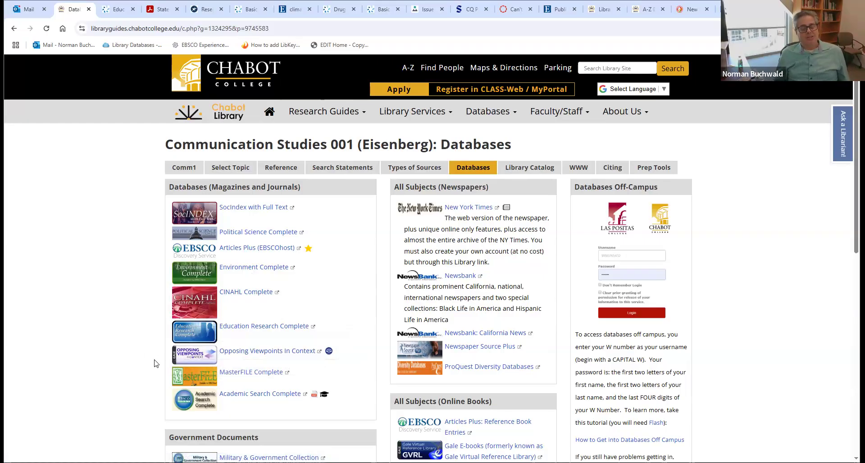
mouse_move(246, 380)
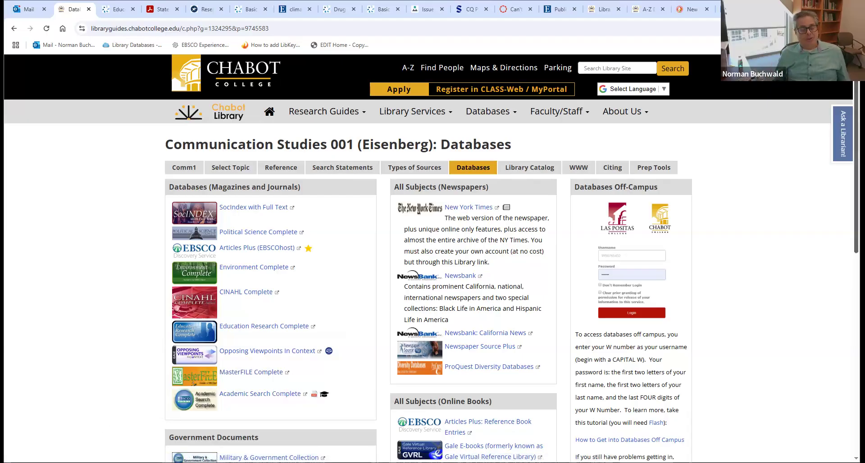
- Scroll the Chabot Databases list and open SocIndex with Full Text in a new tab
scroll(842, 317, "down", 3)
scroll(842, 316, "down", 2)
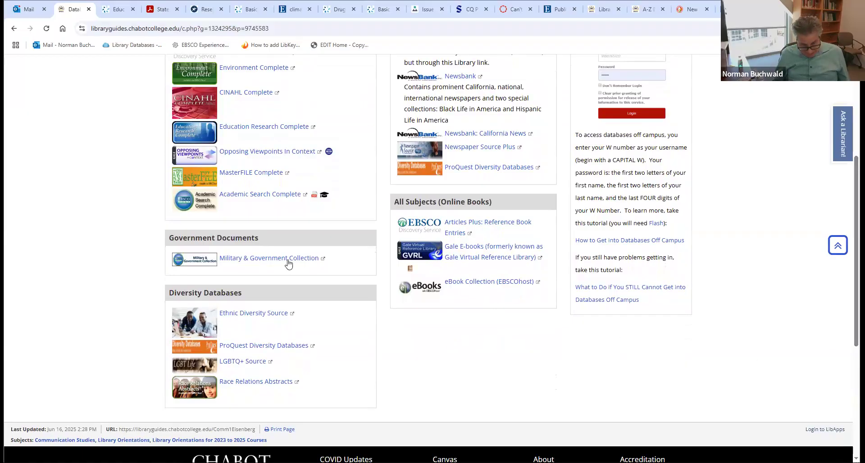
mouse_move(271, 259)
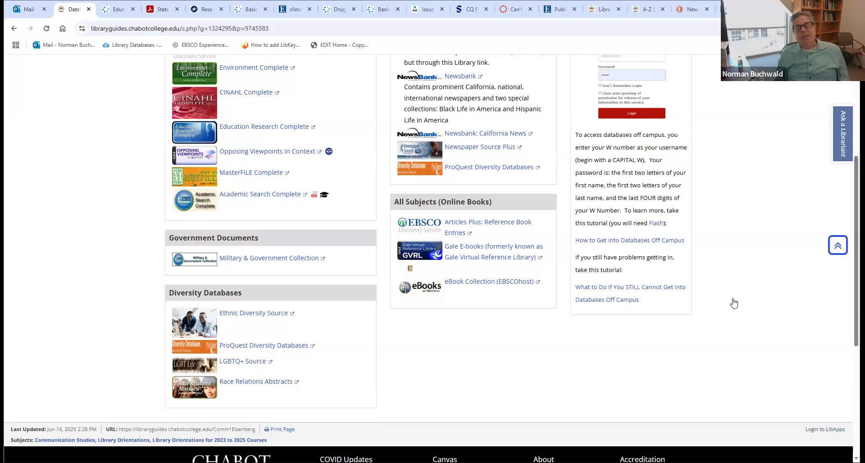
scroll(734, 303, "up", 2)
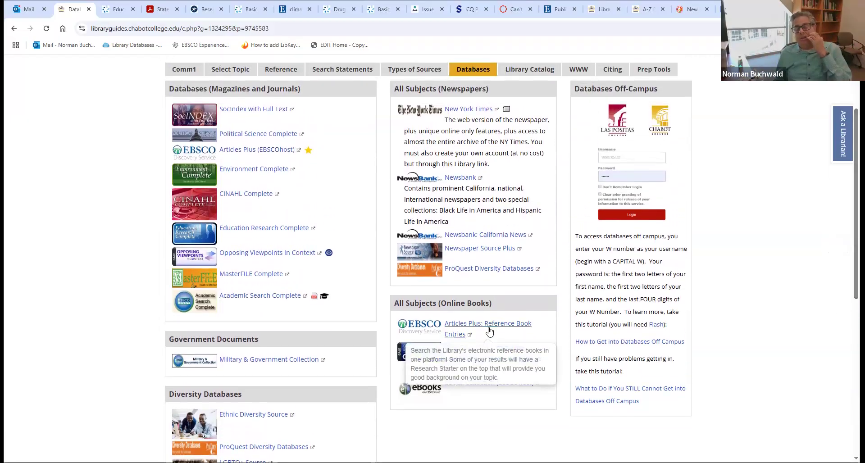
mouse_move(489, 332)
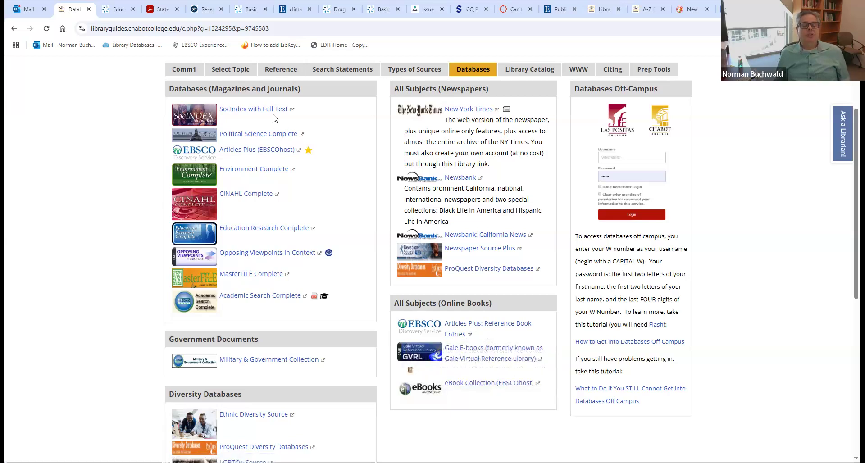
mouse_move(264, 114)
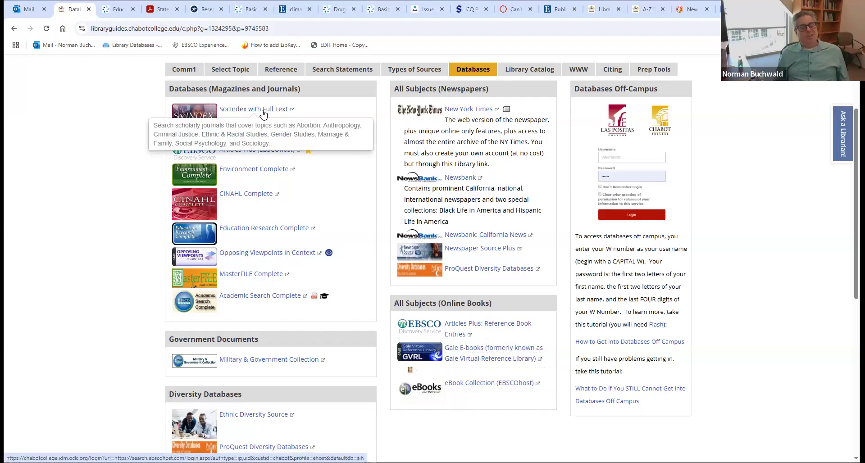
left_click(264, 110)
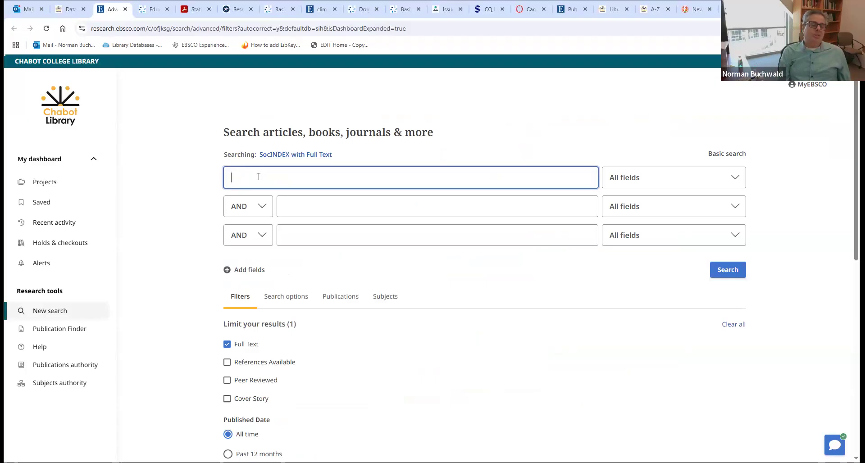
- Replace the trial word 'home' and search SocINDEX for 'transgender athletes'
type("home")
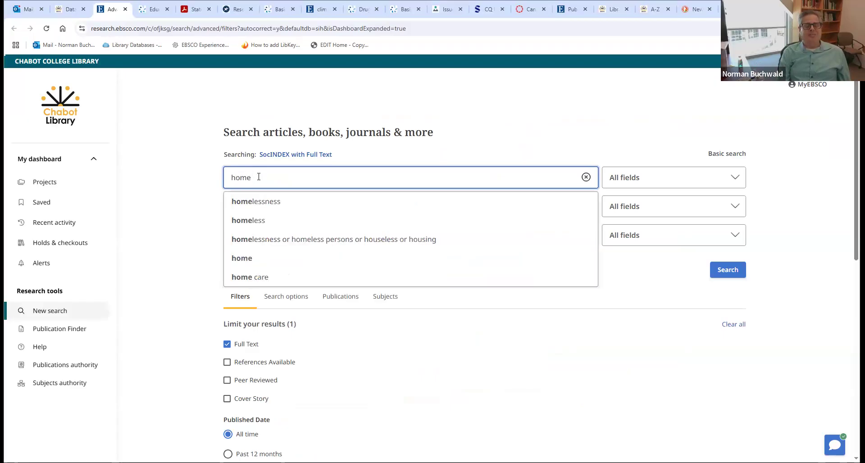
key("BackSpace")
key("BackSpace")
key("BackSpace")
key("BackSpace")
key("BackSpace")
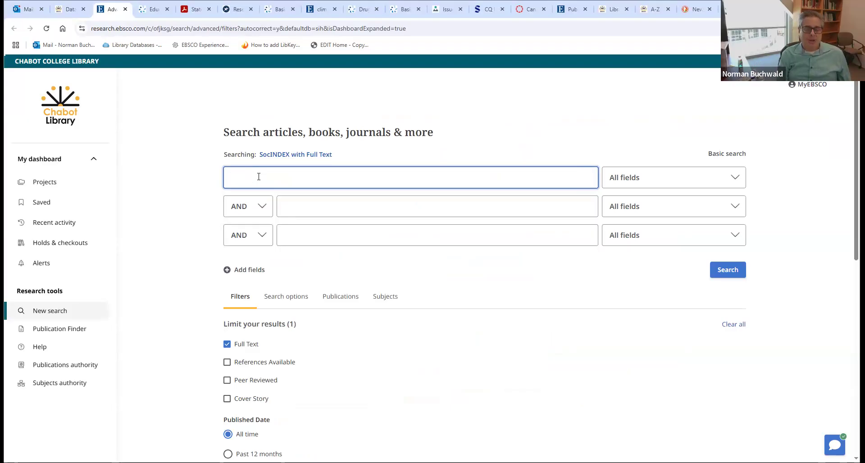
type("transg")
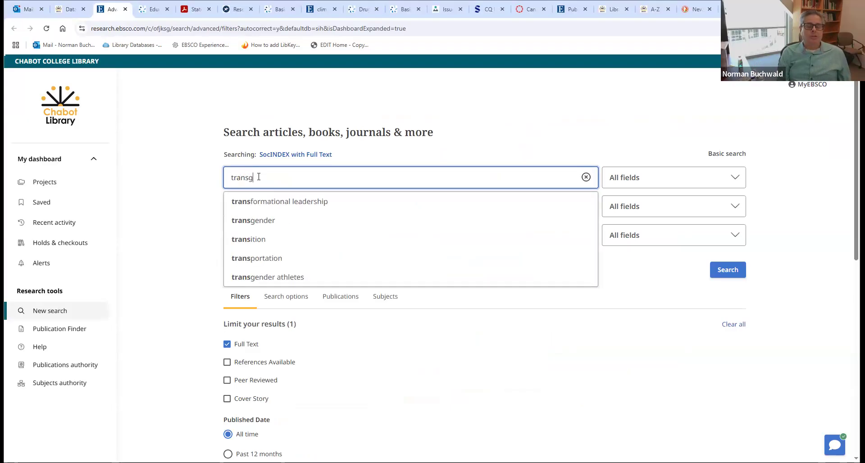
type("ender a")
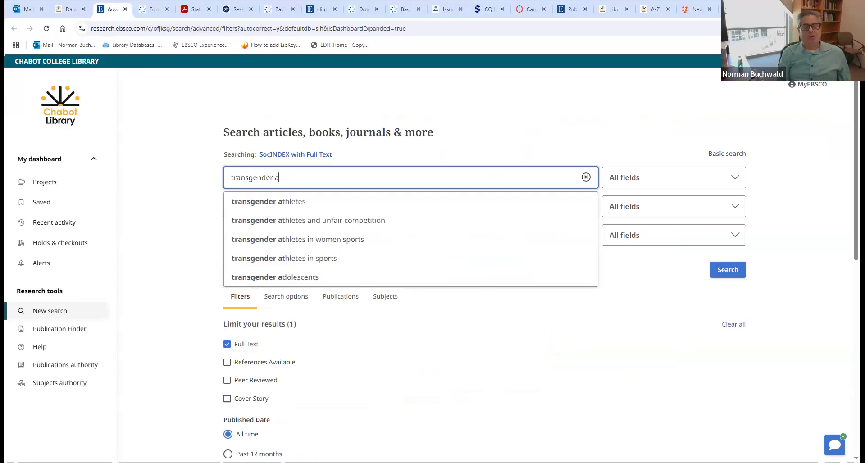
type("thletes")
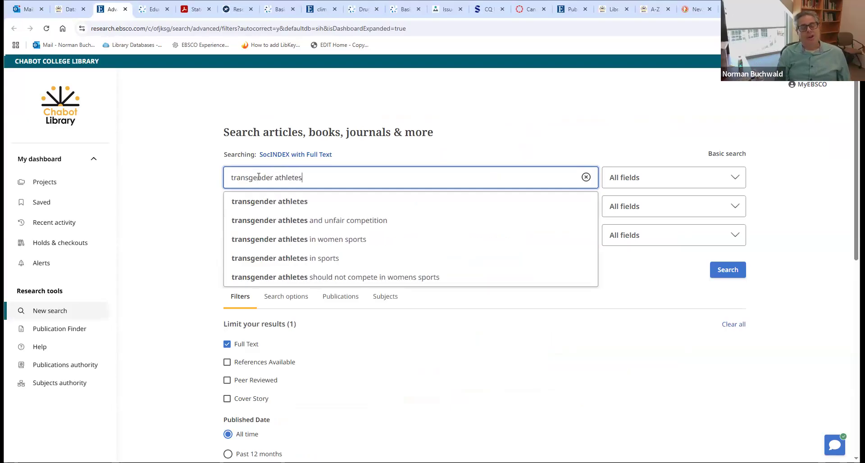
key("Return")
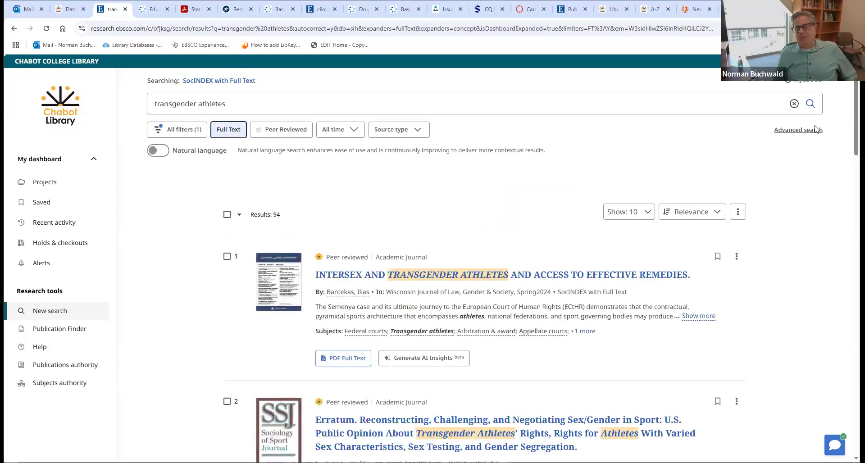
scroll(852, 135, "down", 1)
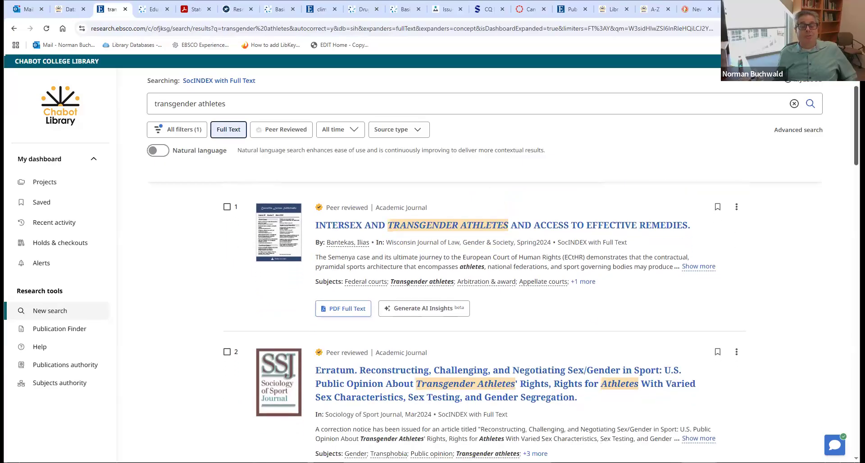
scroll(851, 136, "up", 1)
scroll(850, 157, "down", 2)
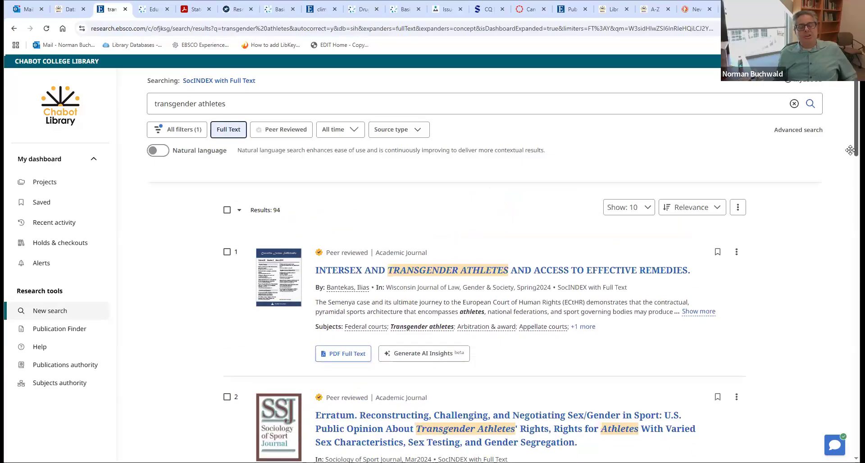
scroll(848, 181, "down", 5)
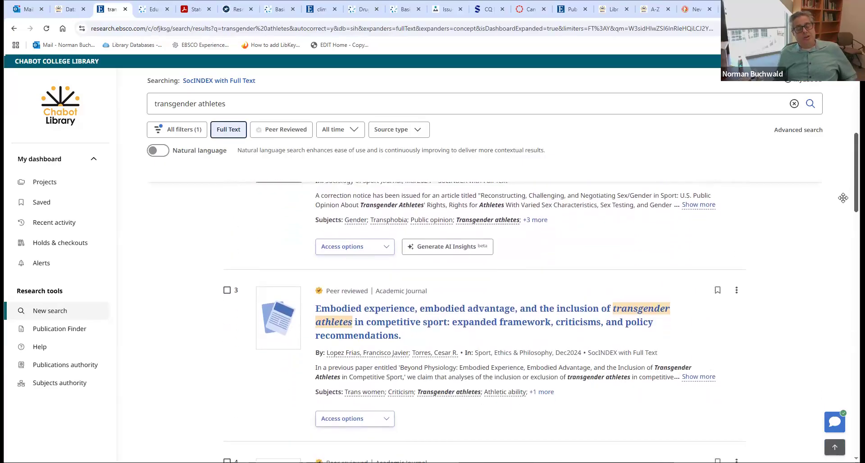
scroll(841, 210, "down", 4)
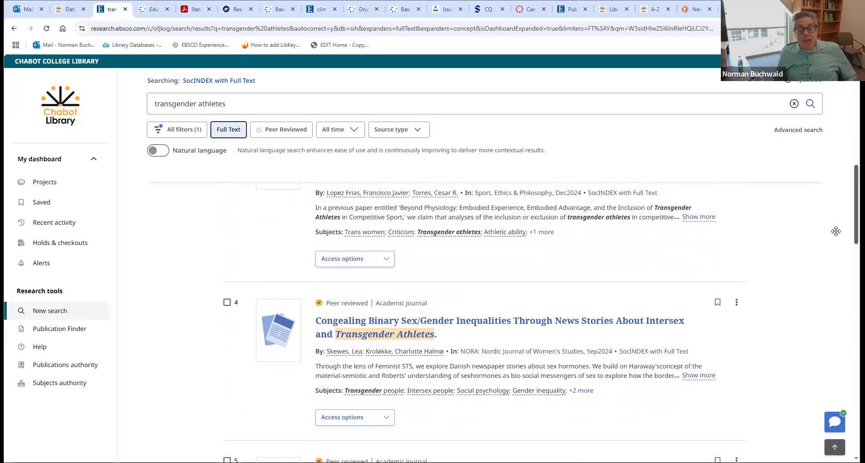
scroll(833, 243, "down", 5)
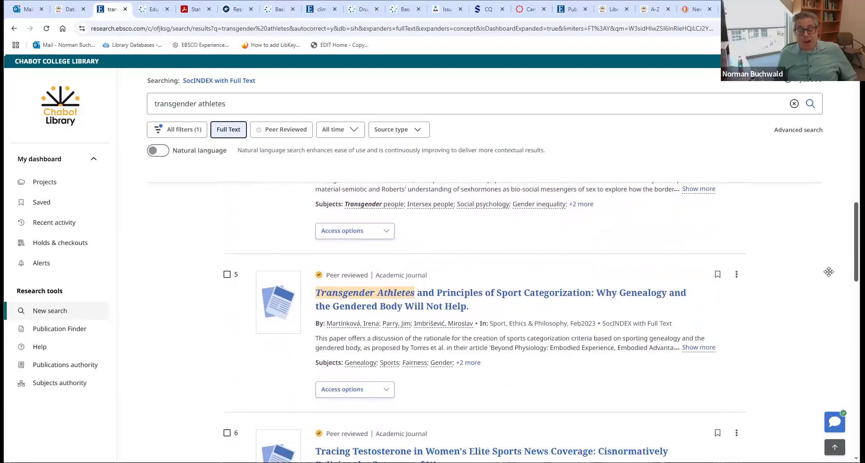
scroll(827, 284, "down", 4)
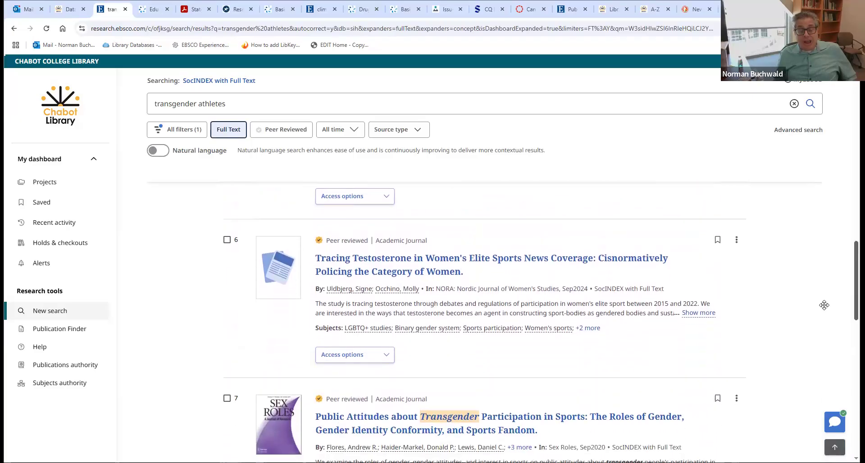
left_click_drag(824, 319, 830, 137)
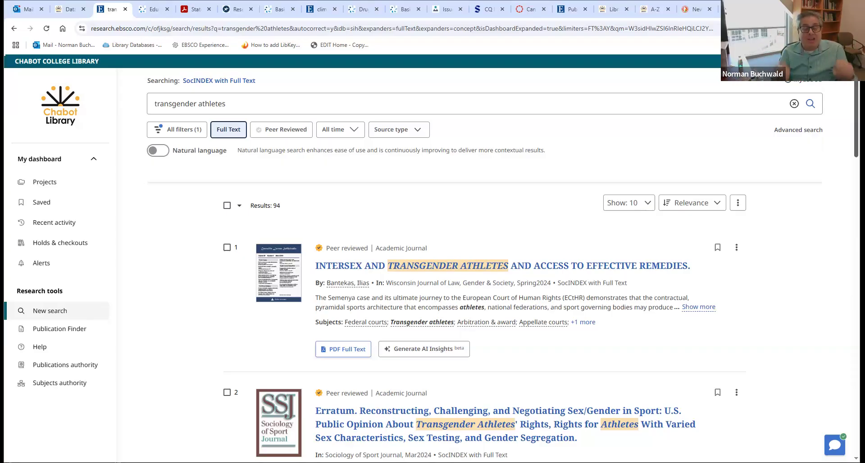
- Show the complete abstract of the top result about the Semenya case
scroll(541, 316, "down", 3)
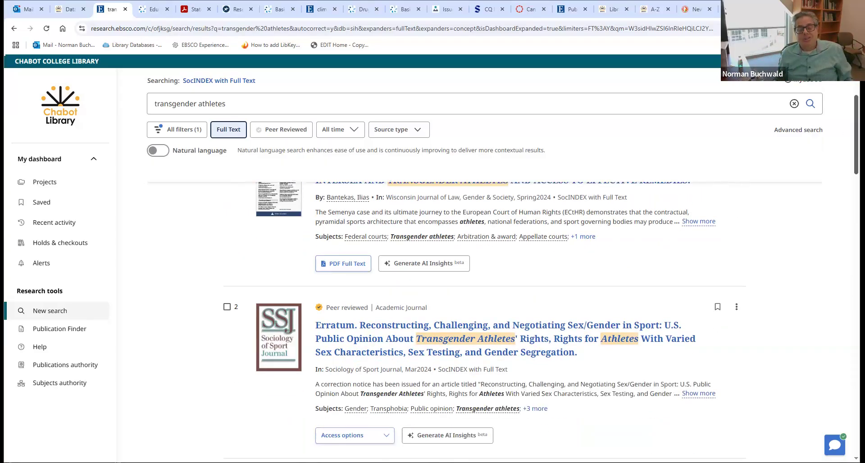
scroll(541, 315, "up", 2)
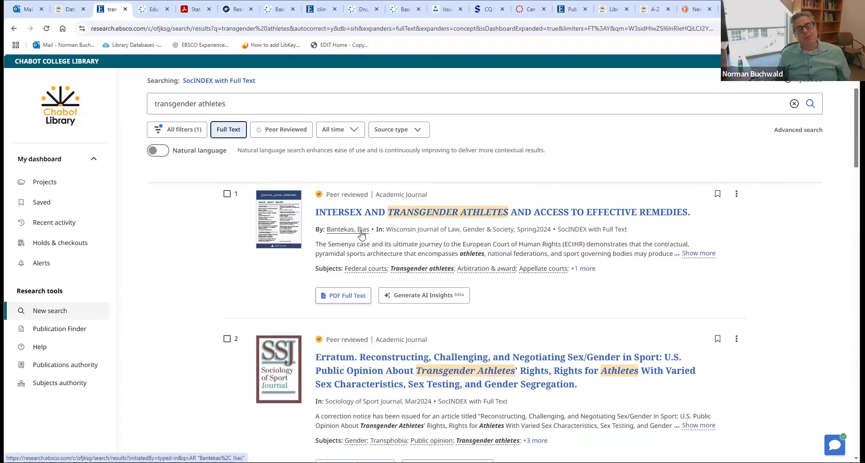
left_click_drag(386, 229, 519, 228)
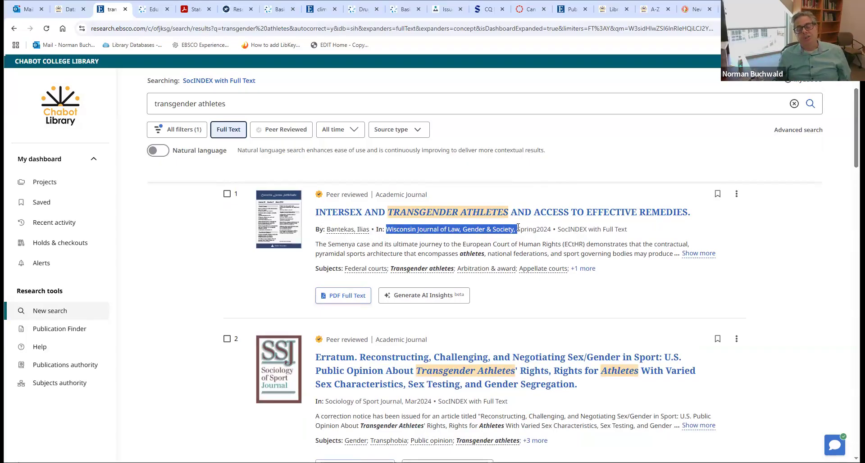
left_click(519, 227)
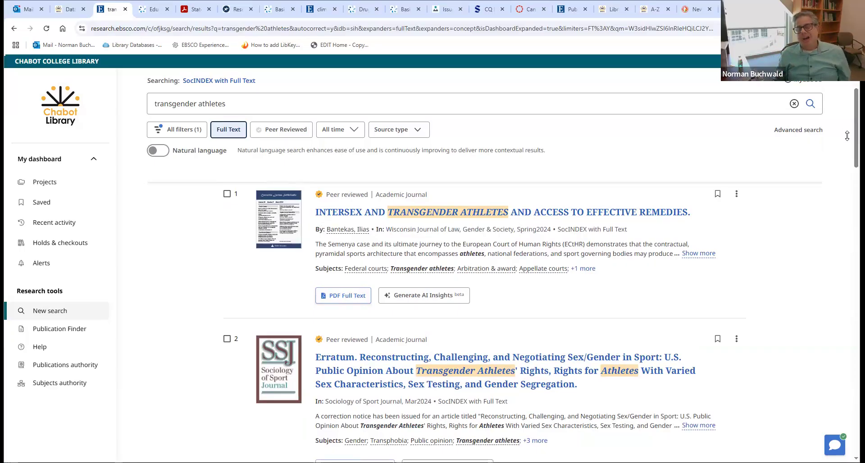
scroll(856, 136, "down", 1)
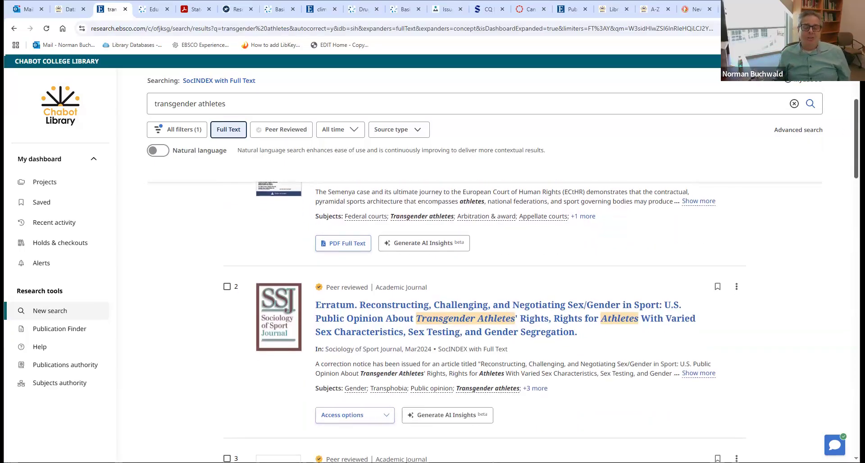
scroll(856, 135, "up", 1)
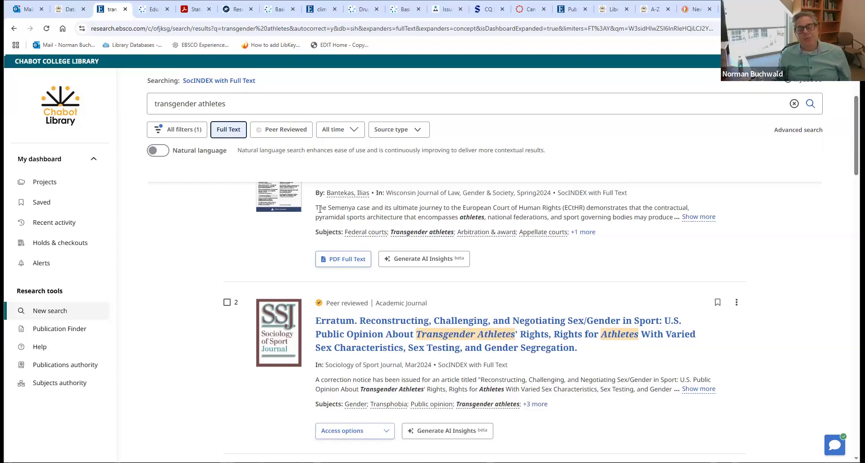
left_click(689, 218)
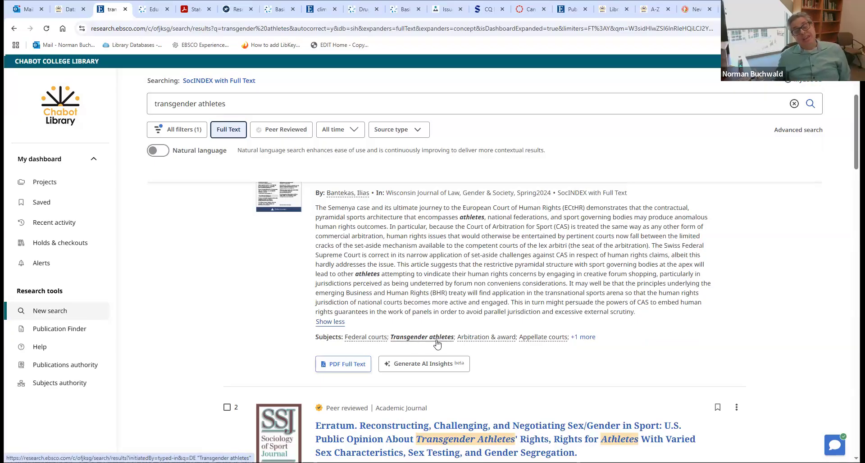
- Reveal the first result's remaining subject terms, including Constitutional courts
left_click(585, 338)
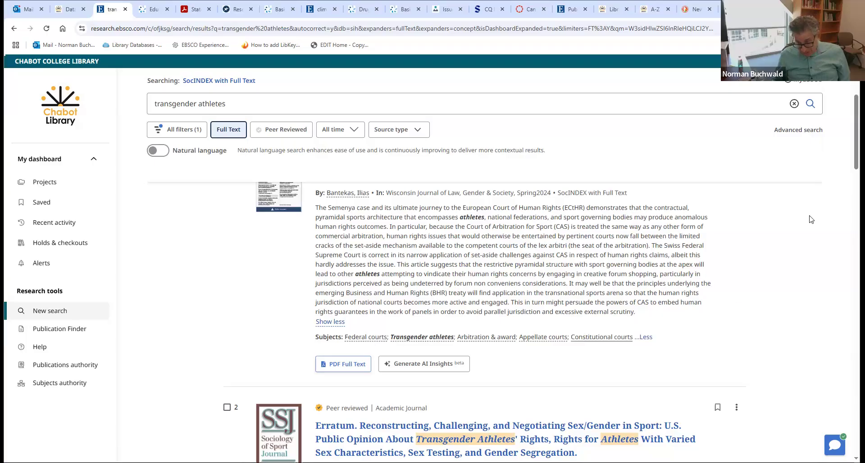
scroll(541, 279, "down", 3)
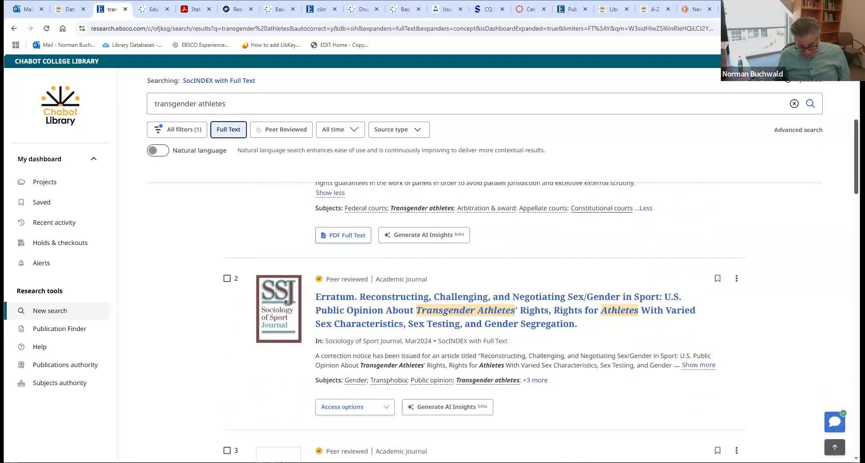
scroll(496, 316, "down", 1)
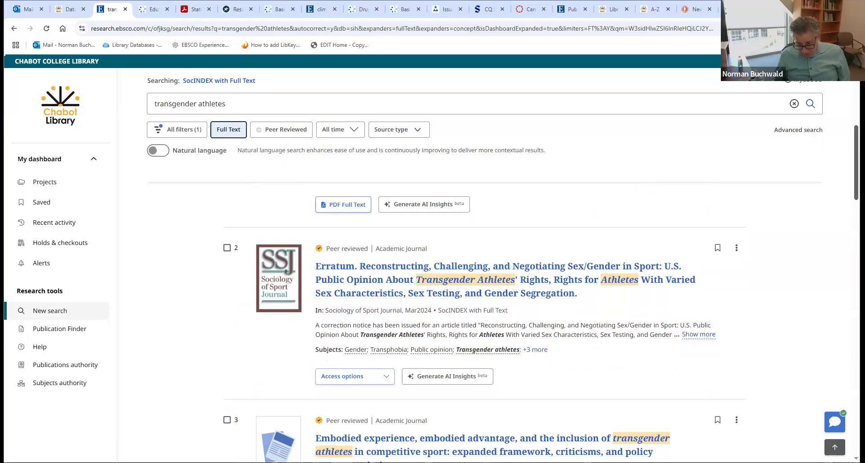
left_click_drag(857, 163, 856, 178)
scroll(495, 315, "down", 3)
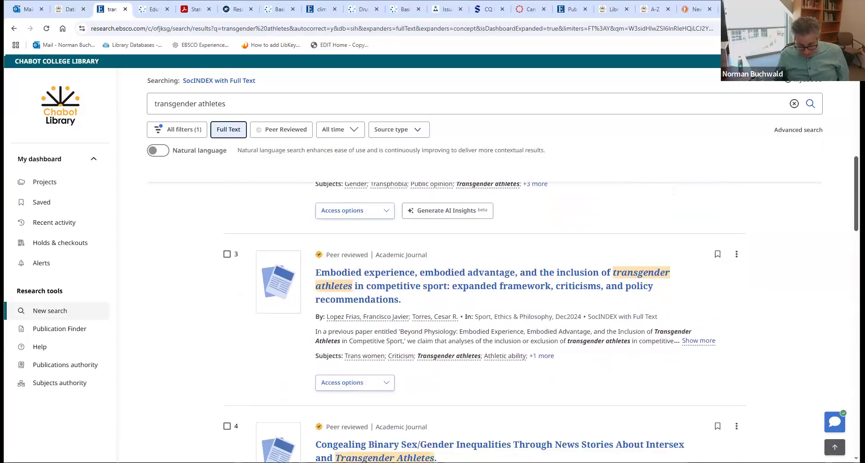
scroll(484, 323, "down", 1)
- Browse the remaining results, then open the first result's full record page
scroll(382, 343, "up", 1)
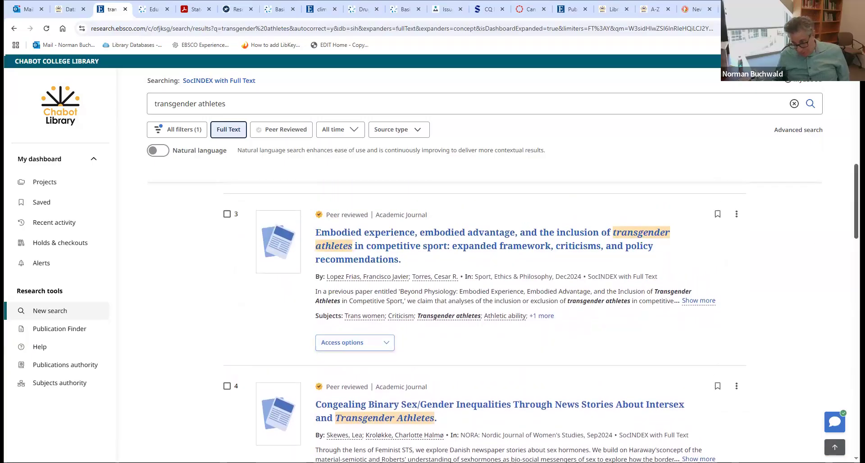
scroll(382, 342, "down", 3)
scroll(361, 347, "down", 1)
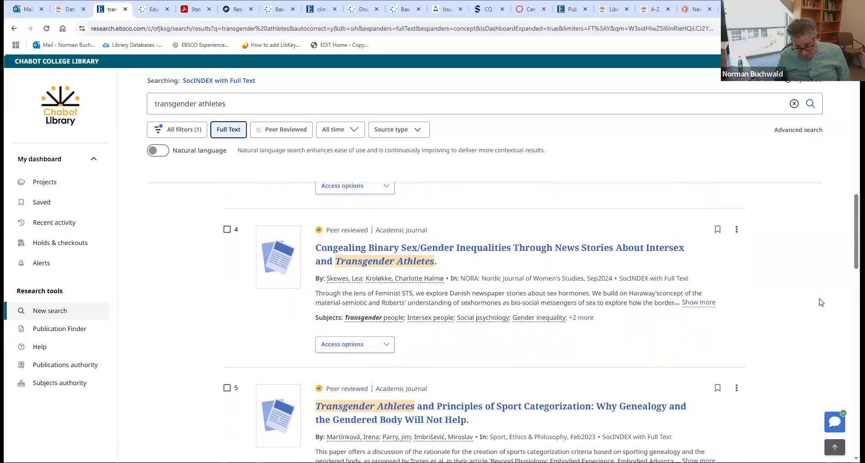
scroll(458, 340, "down", 1)
scroll(484, 322, "down", 4)
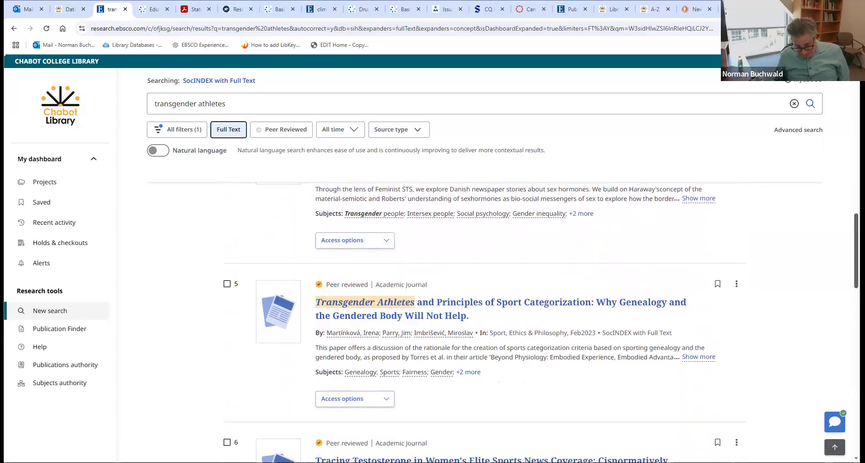
scroll(485, 322, "down", 3)
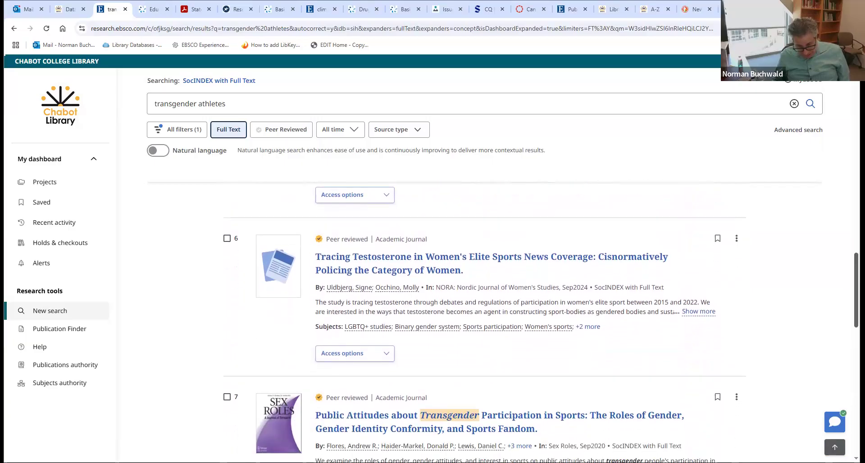
scroll(485, 322, "down", 2)
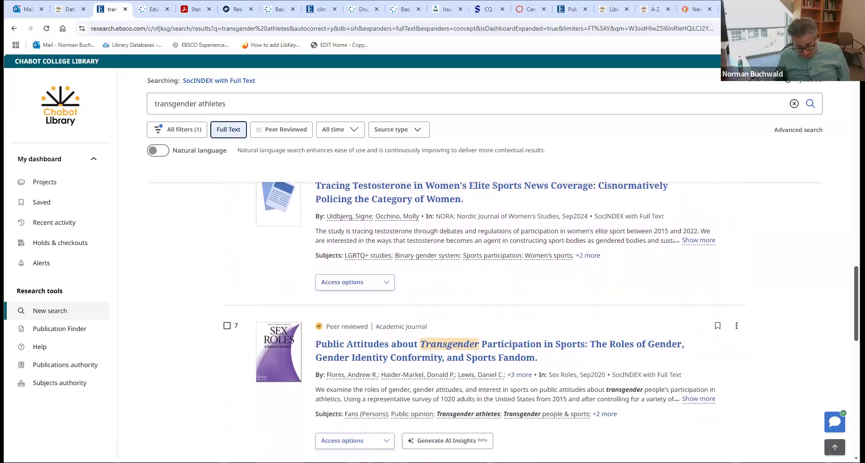
scroll(485, 322, "up", 12)
scroll(563, 215, "up", 12)
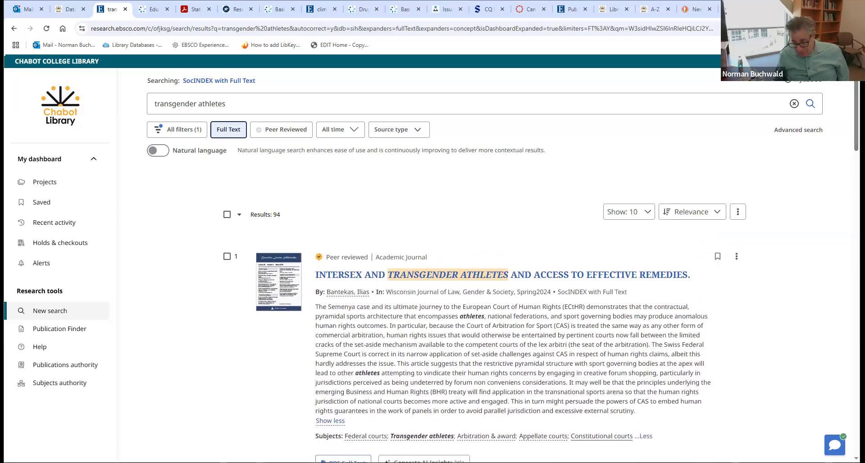
left_click(336, 276)
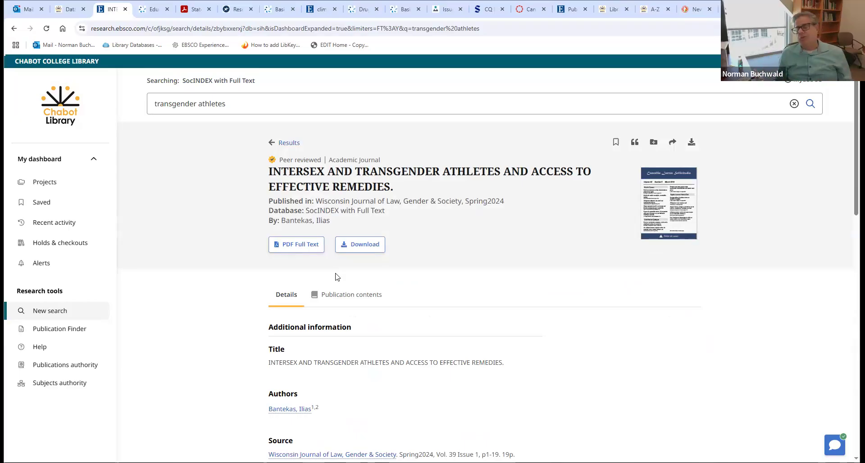
- Open the PDF full text of the intersex and transgender athletes article
scroll(337, 277, "down", 10)
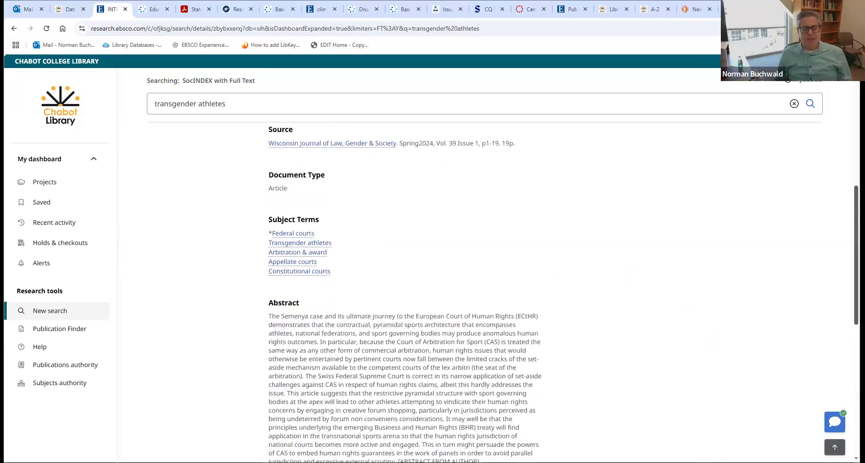
scroll(844, 357, "up", 12)
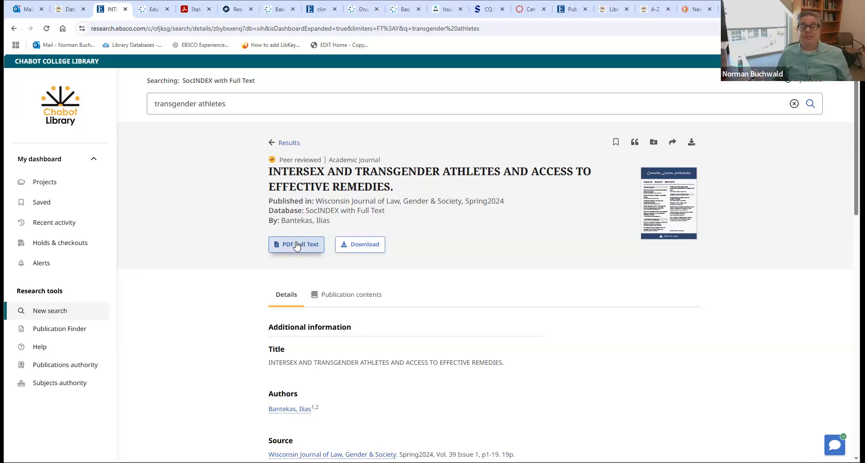
left_click(296, 246)
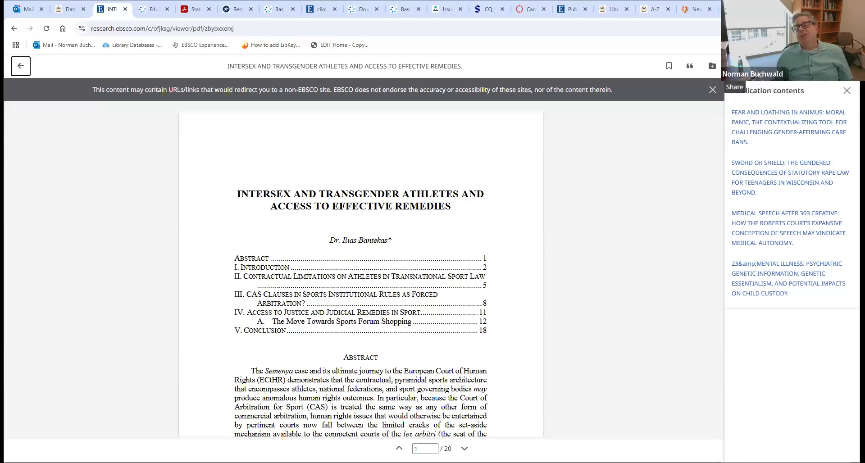
- Open the Share dialog for the article from the PDF viewer toolbar
left_click(733, 66)
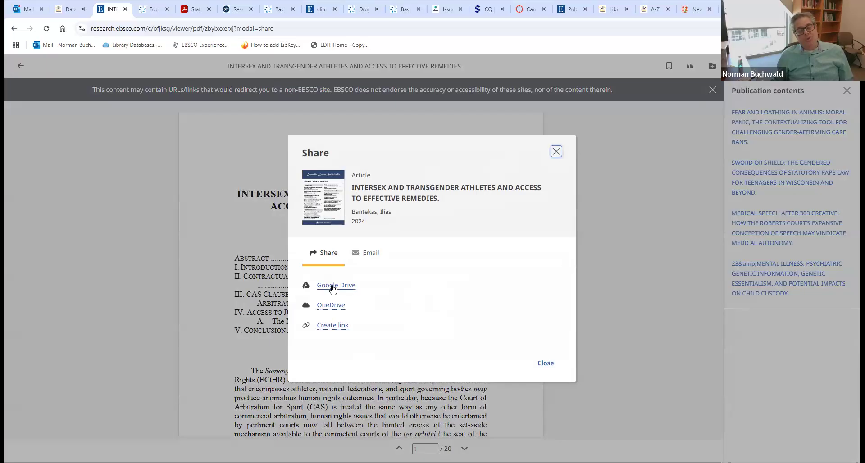
- Email the article's PDF to the recipient's college address, then close the Share window
left_click(367, 254)
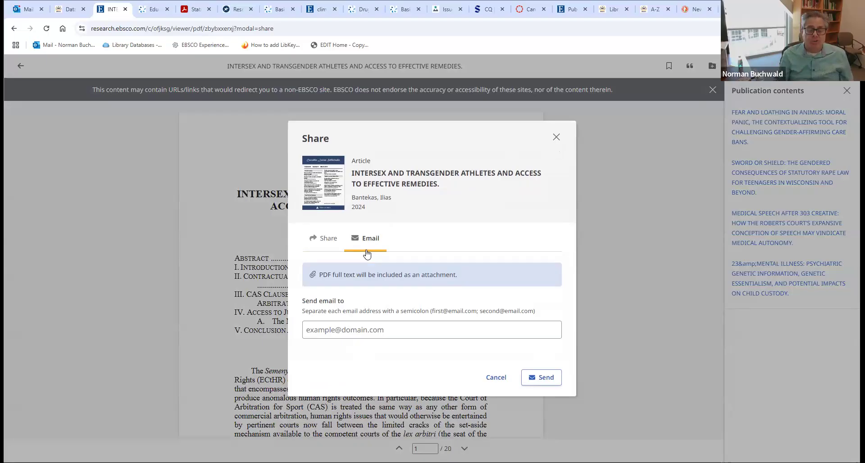
left_click(325, 330)
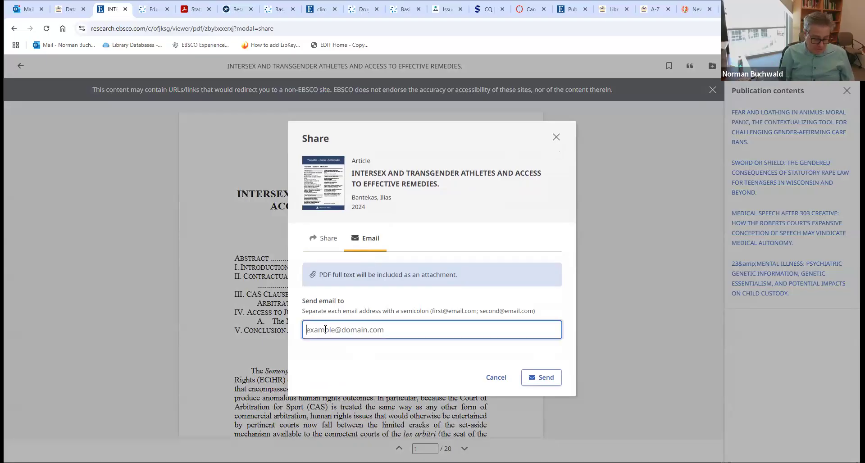
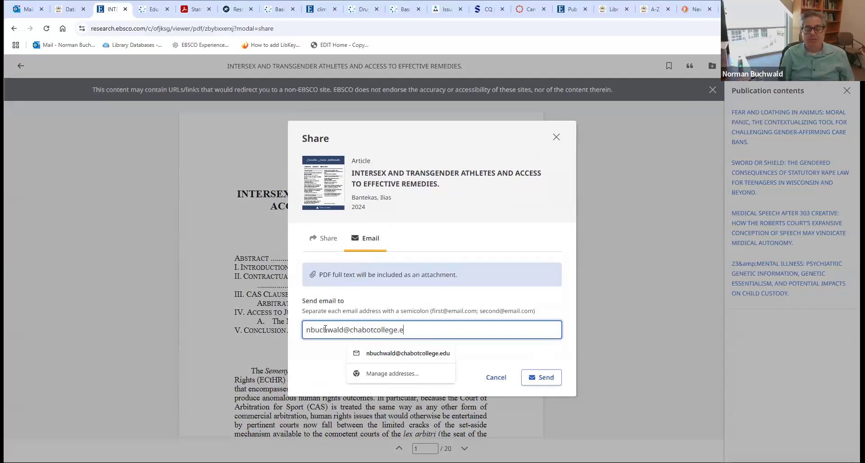
left_click(551, 383)
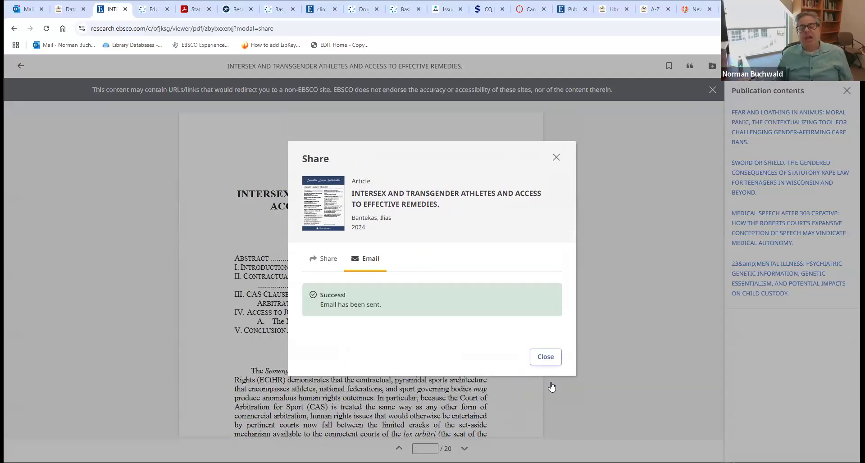
left_click(557, 157)
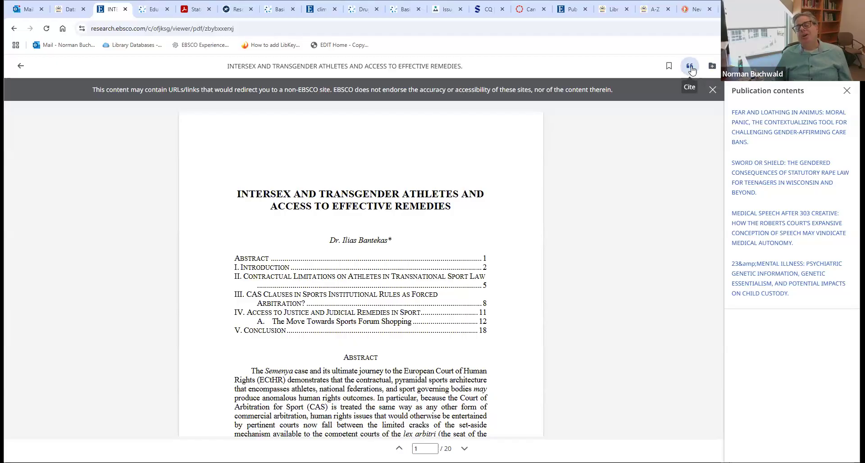
- Format the article's citation in APA 7th Edition style
left_click(690, 67)
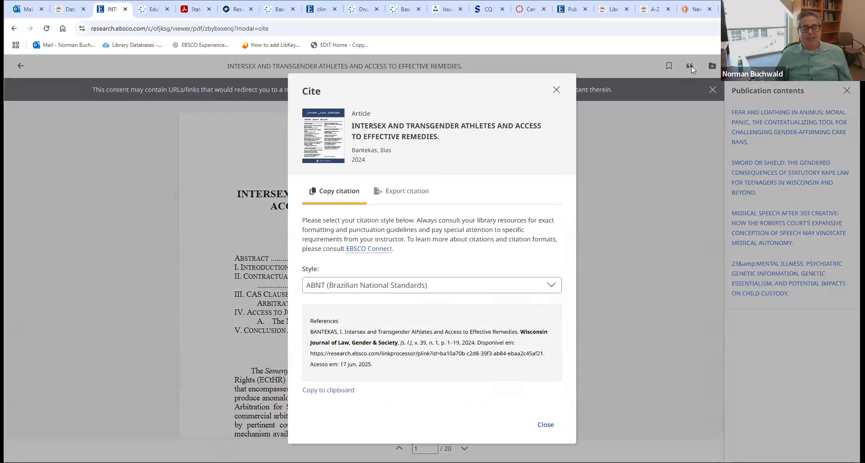
left_click(351, 284)
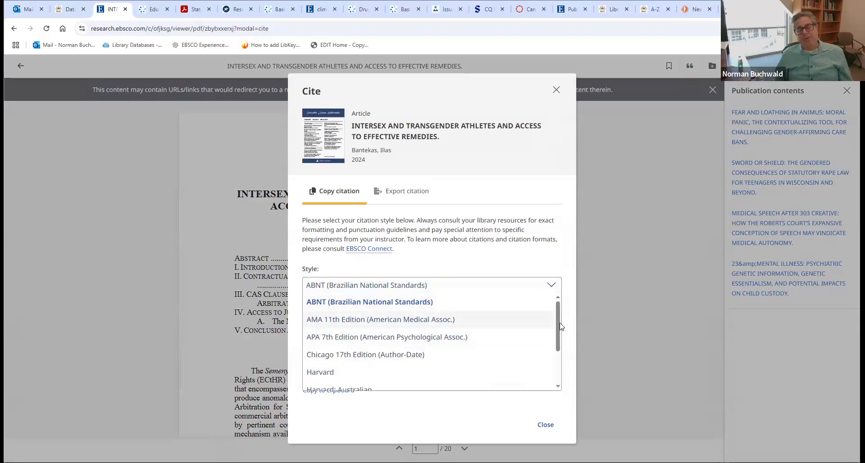
mouse_move(561, 328)
left_mouse_down()
mouse_move(555, 360)
mouse_move(560, 315)
left_mouse_up()
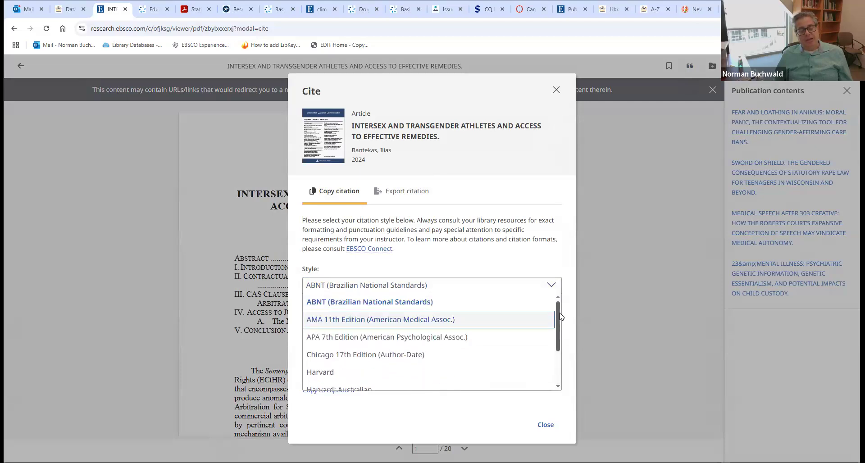
left_click(400, 338)
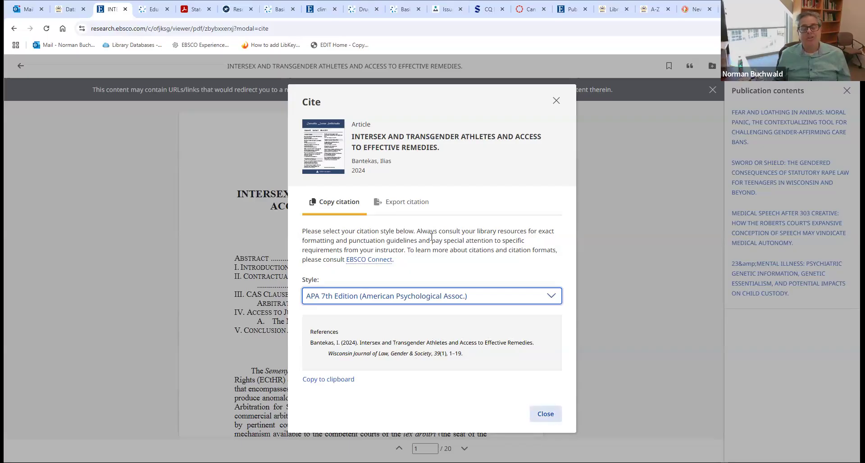
- Export the article's citation to NoodleTools
left_click(420, 203)
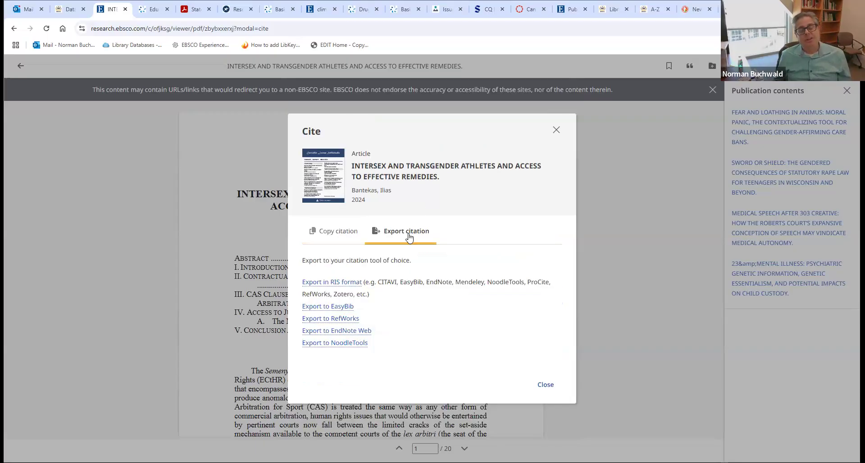
left_click(345, 343)
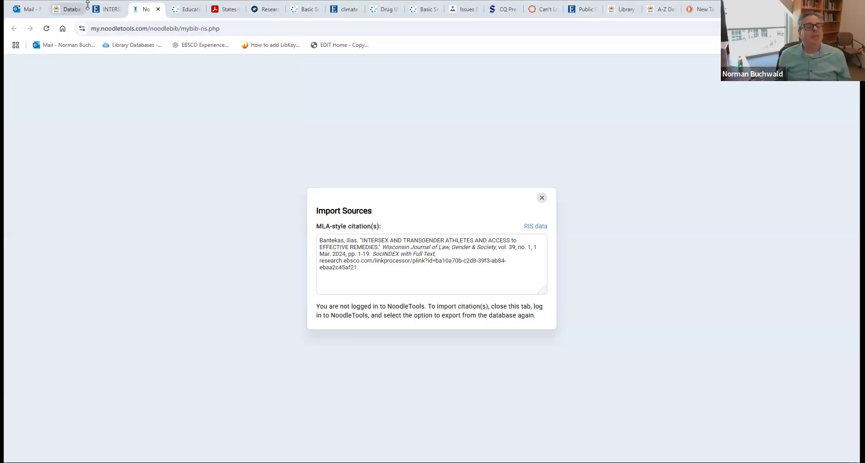
- Switch back to the INTERSEX article tab in EBSCO
mouse_move(107, 15)
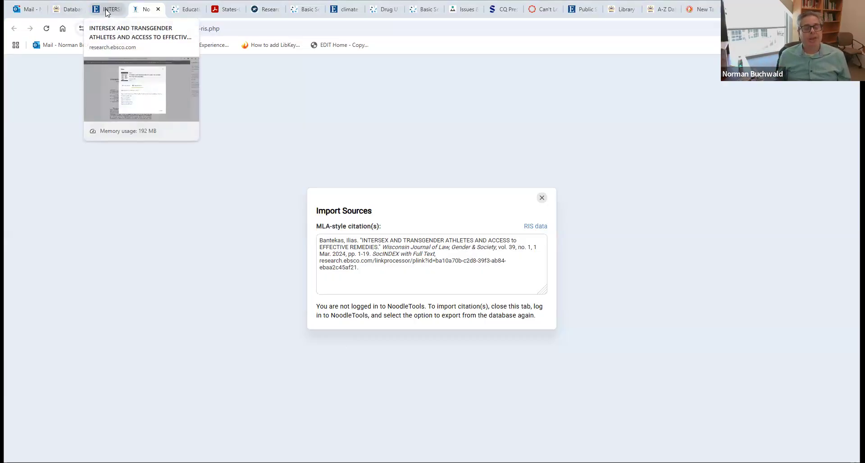
left_click(107, 11)
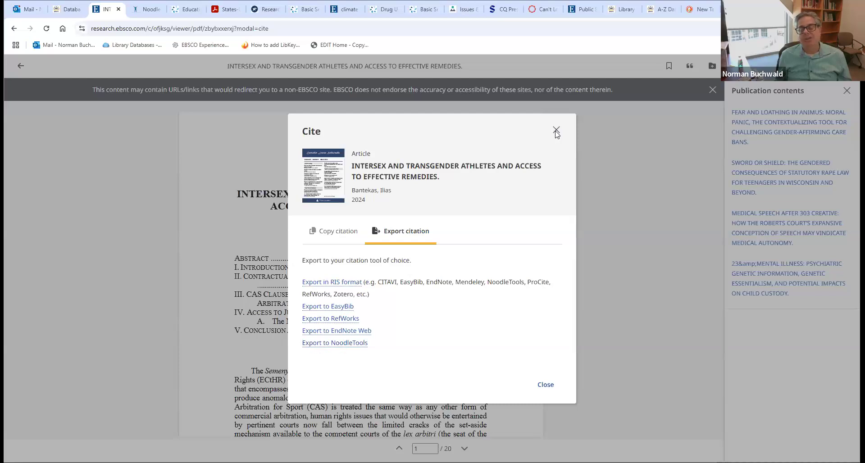
- Close the Cite dialog and go back to the transgender athletes results list
left_click(556, 131)
left_click(13, 29)
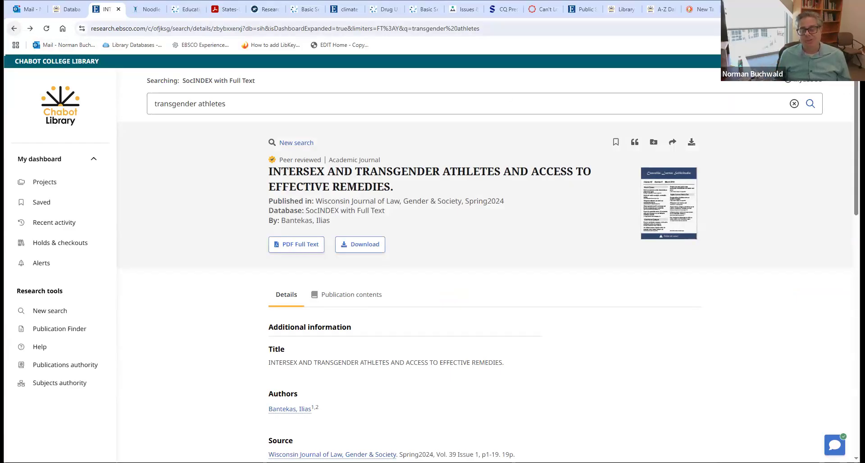
left_click(14, 33)
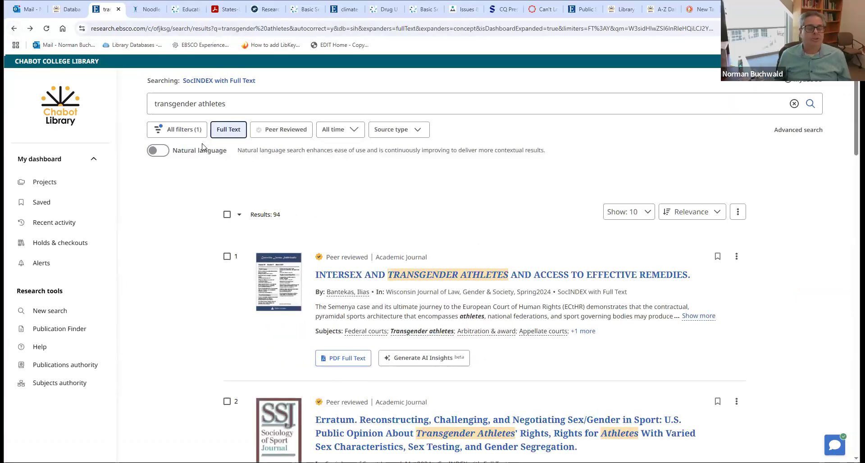
- In All filters, add the Peer Reviewed limit alongside Full Text
left_click(181, 132)
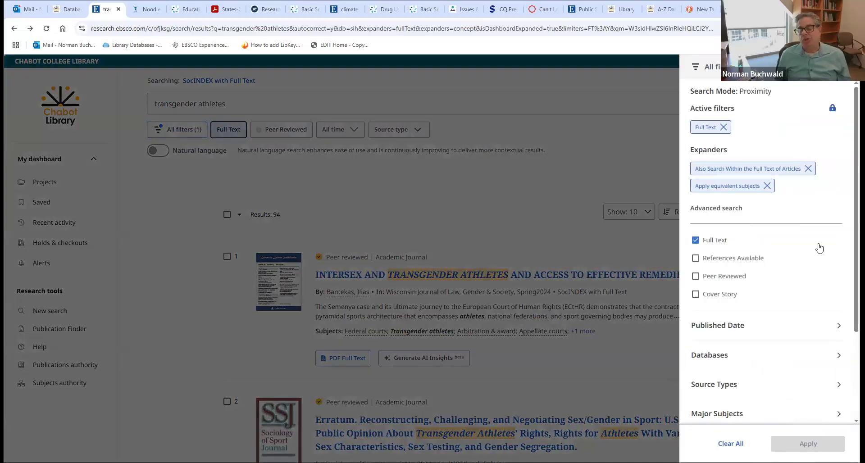
scroll(841, 239, "down", 1)
scroll(851, 306, "down", 2)
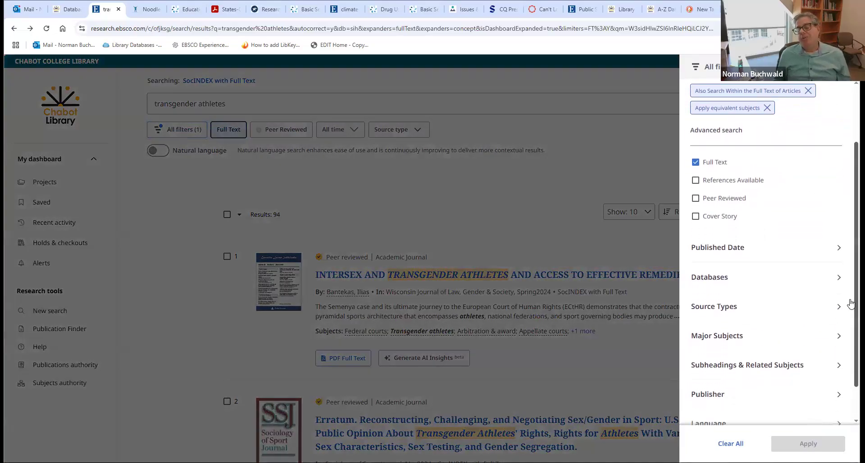
scroll(851, 307, "up", 1)
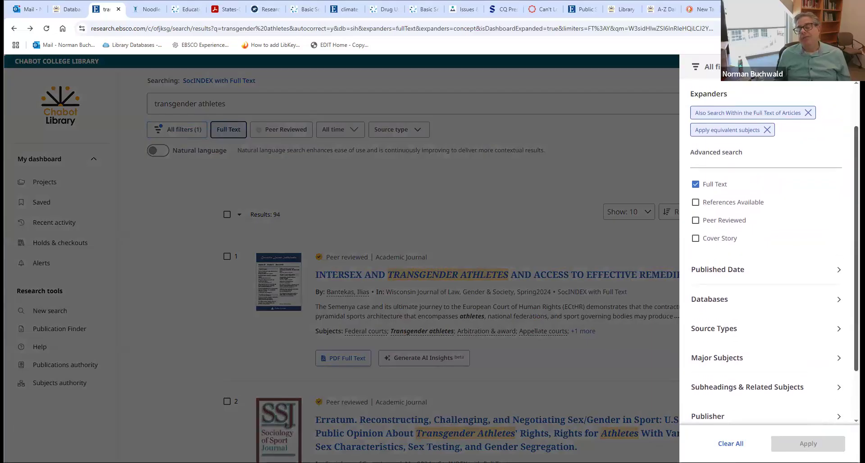
scroll(766, 252, "up", 2)
scroll(684, 210, "down", 2)
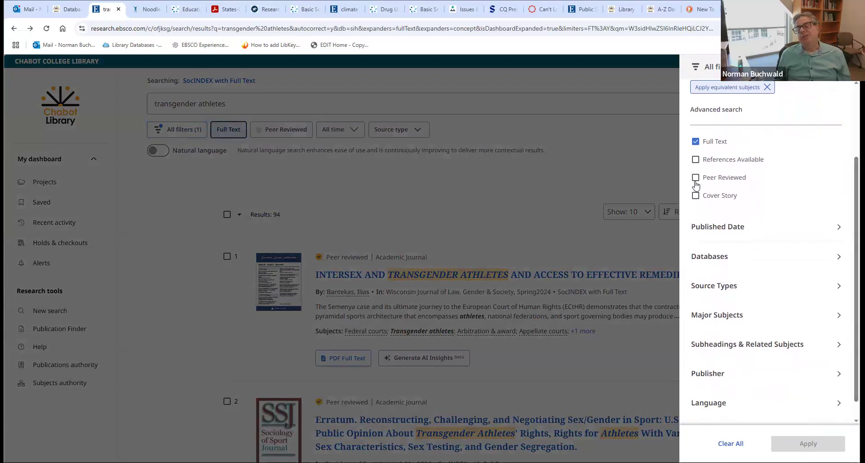
left_click(696, 178)
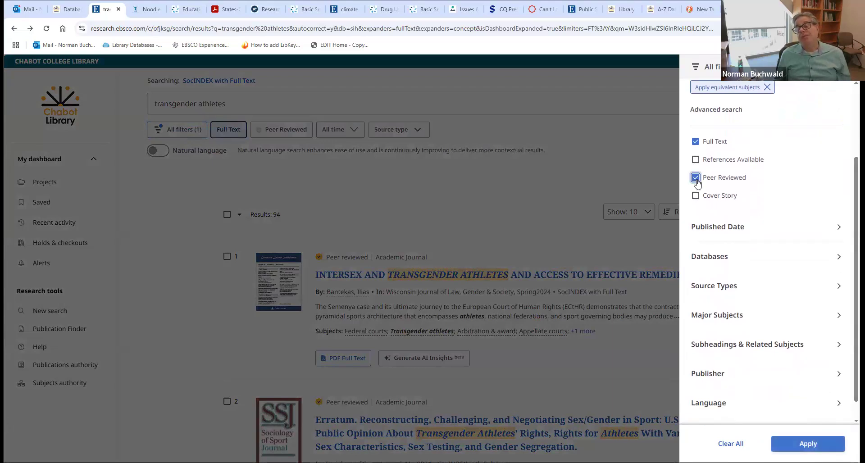
scroll(766, 248, "down", 1)
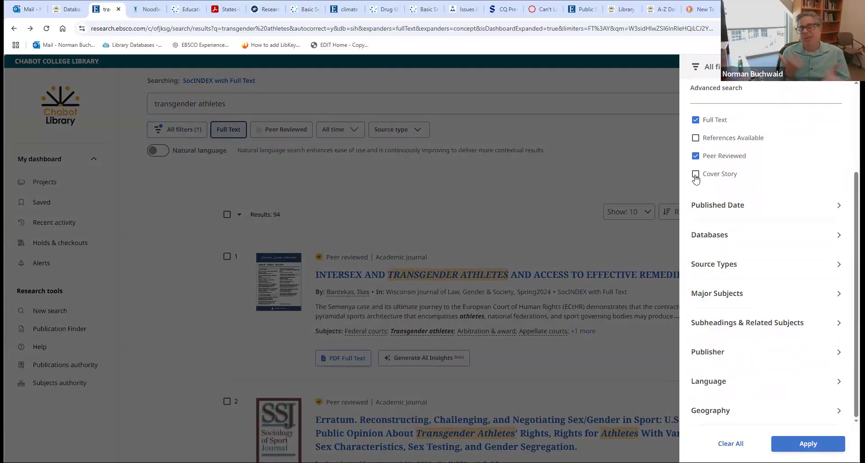
- Try Past 12 months and Past 5 years, then set Published Date to a custom range
left_click(713, 207)
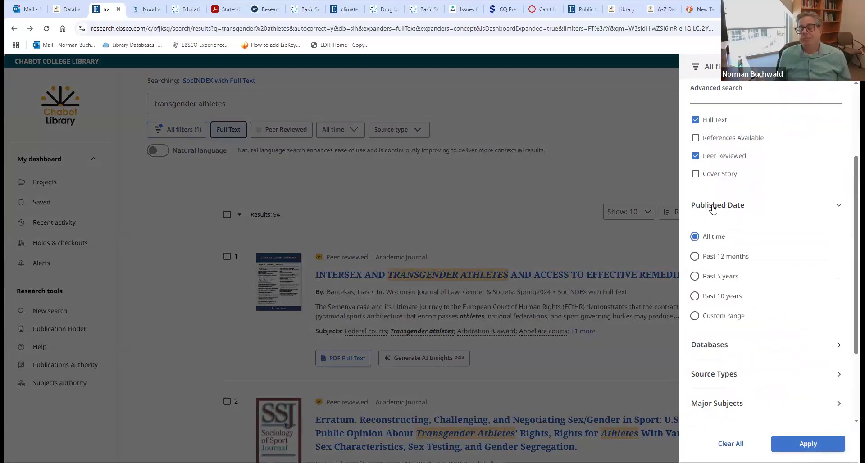
left_click(694, 256)
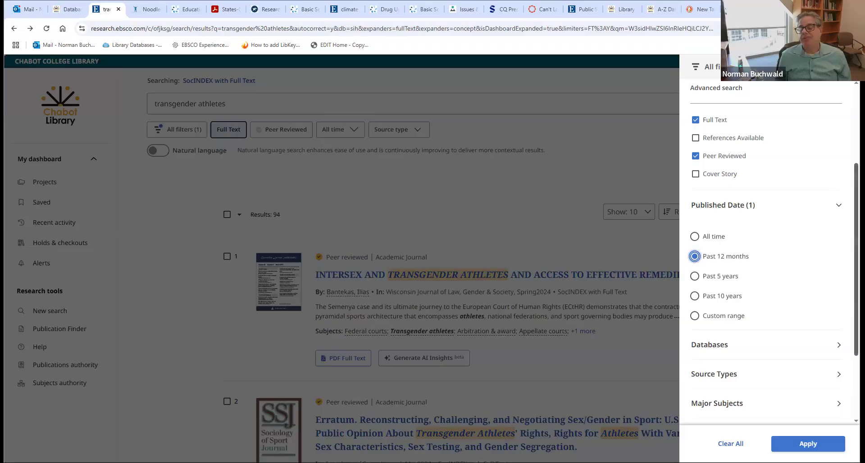
scroll(766, 252, "down", 3)
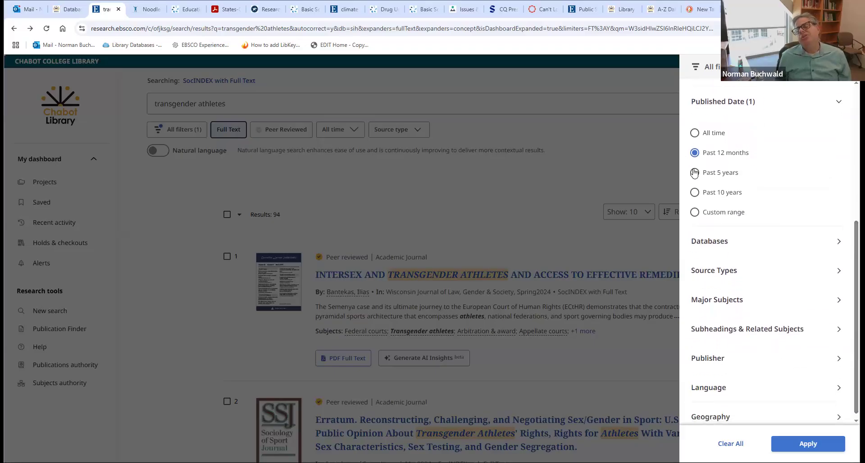
left_click(695, 173)
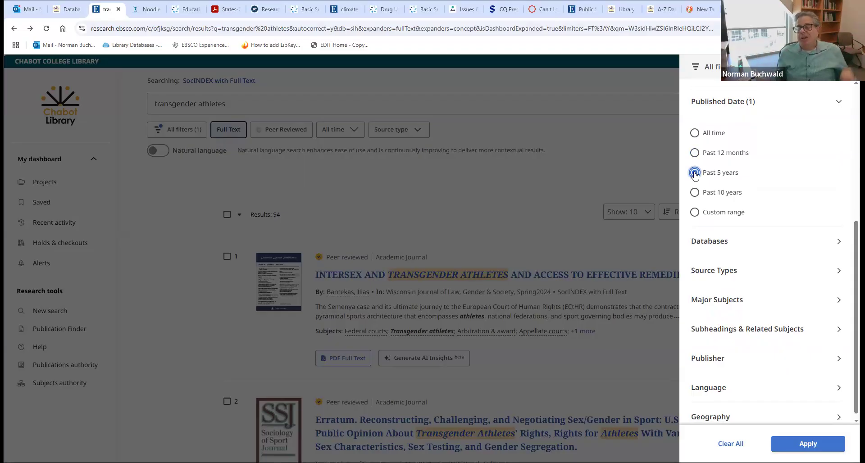
left_click(695, 213)
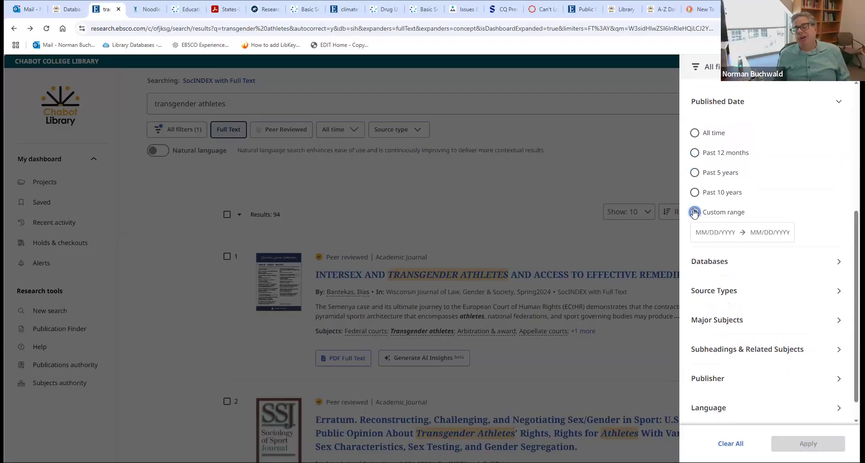
left_click(698, 232)
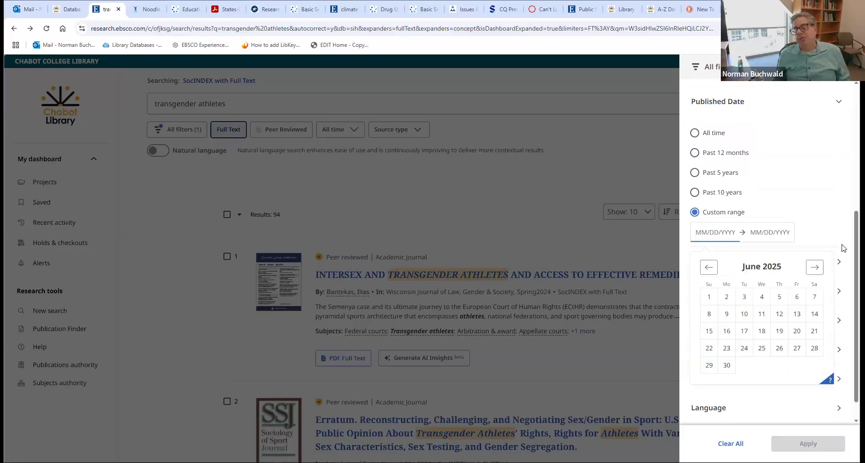
left_click(807, 210)
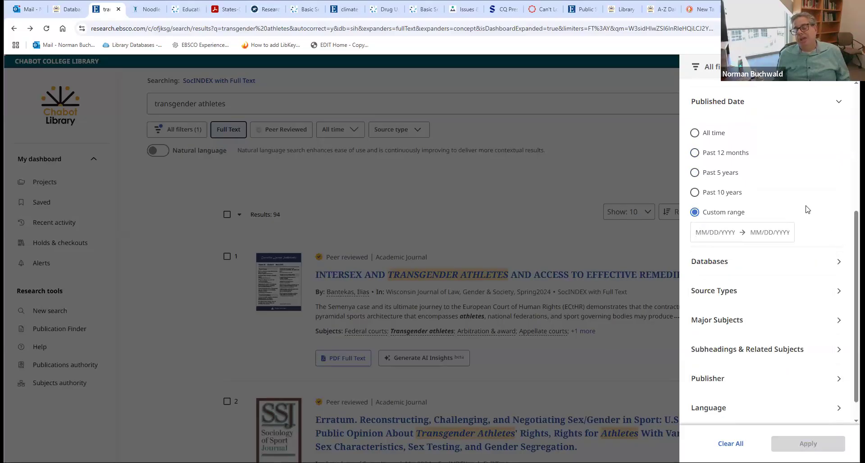
- Expand Source Types to list Academic Journals, Magazines and Reviews
left_click(749, 266)
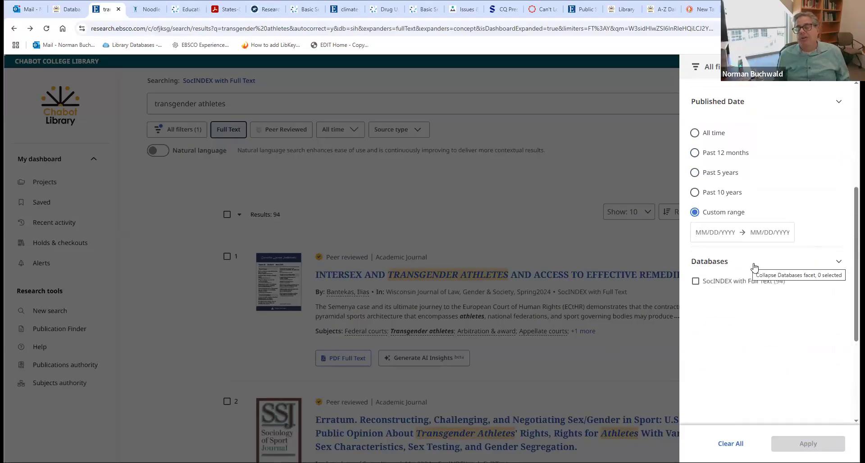
left_click(756, 268)
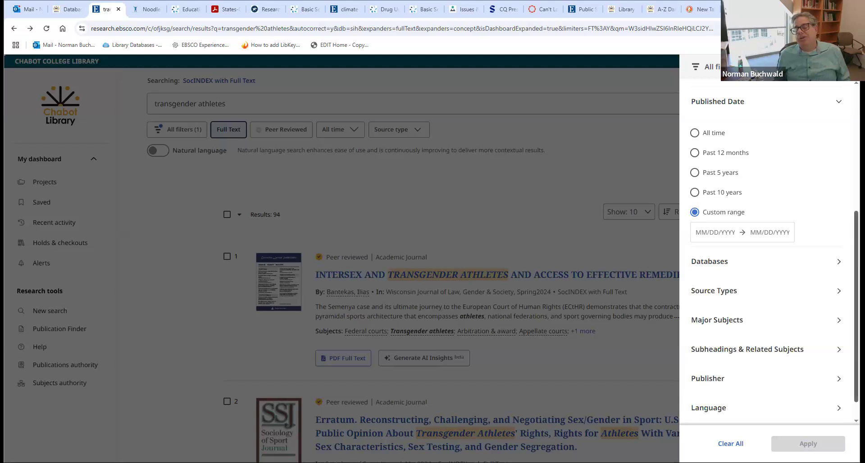
scroll(752, 270, "down", 1)
left_click(733, 268)
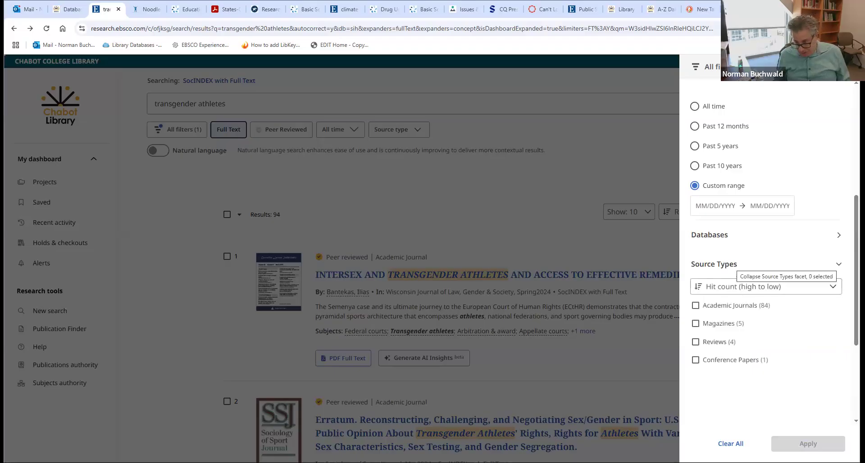
- Expand Major Subjects, check 'transgender people', and close the filter panel without applying
scroll(733, 268, "down", 1)
scroll(766, 250, "down", 3)
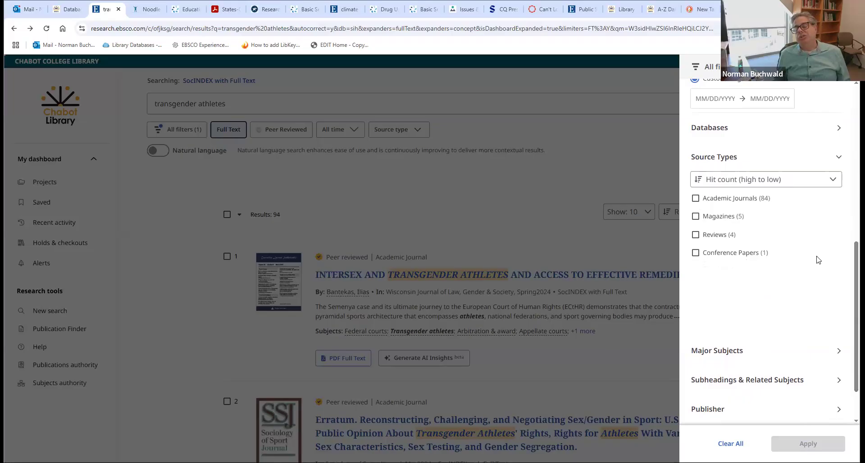
left_click(742, 351)
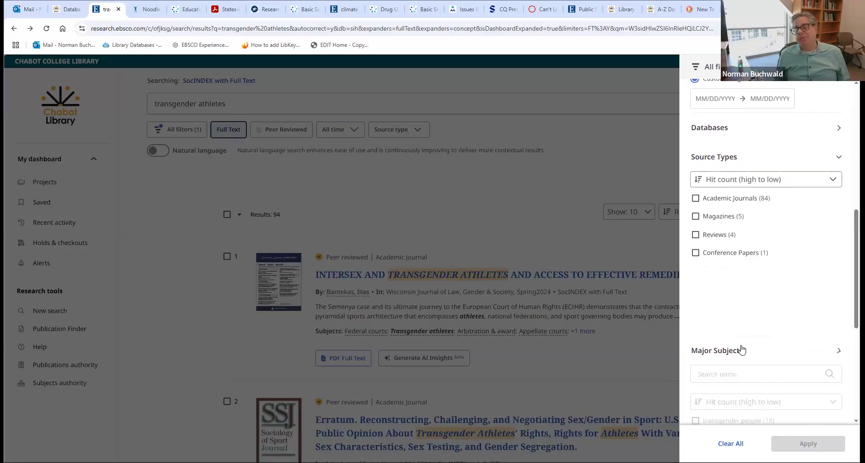
scroll(774, 252, "down", 5)
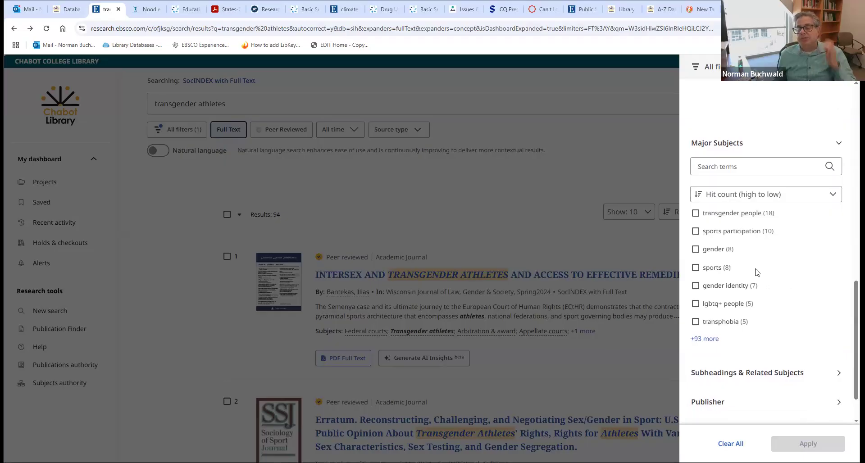
left_click(695, 214)
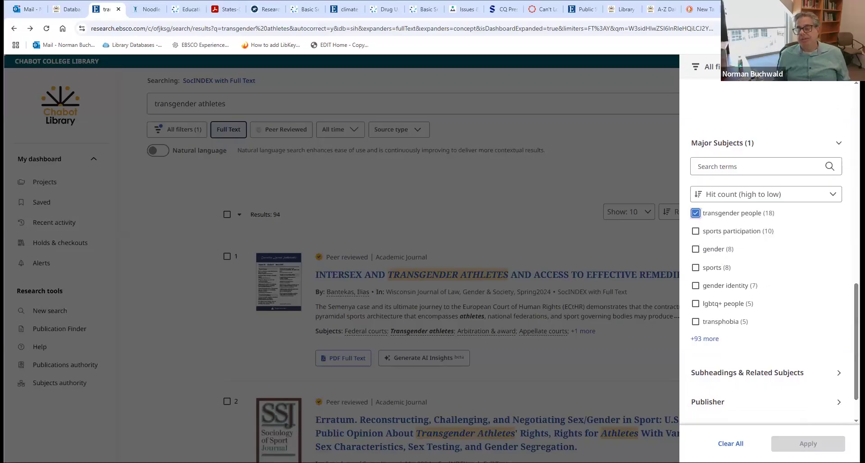
left_click_drag(851, 332, 852, 345)
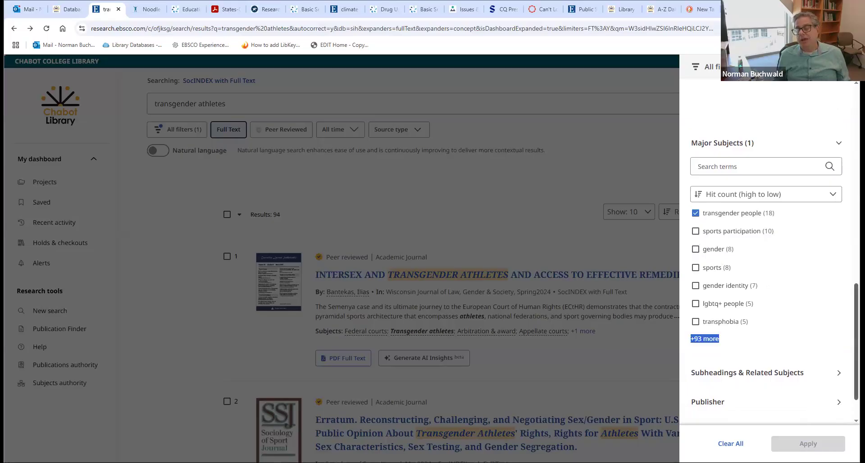
scroll(766, 271, "down", 1)
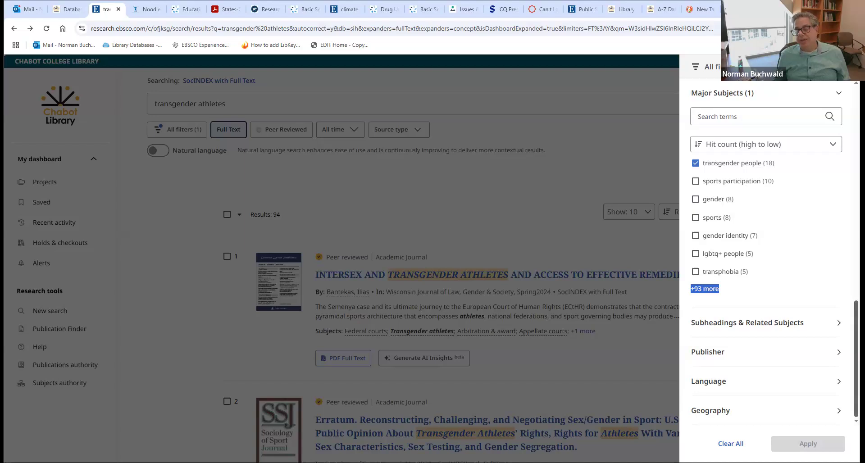
scroll(790, 370, "up", 3)
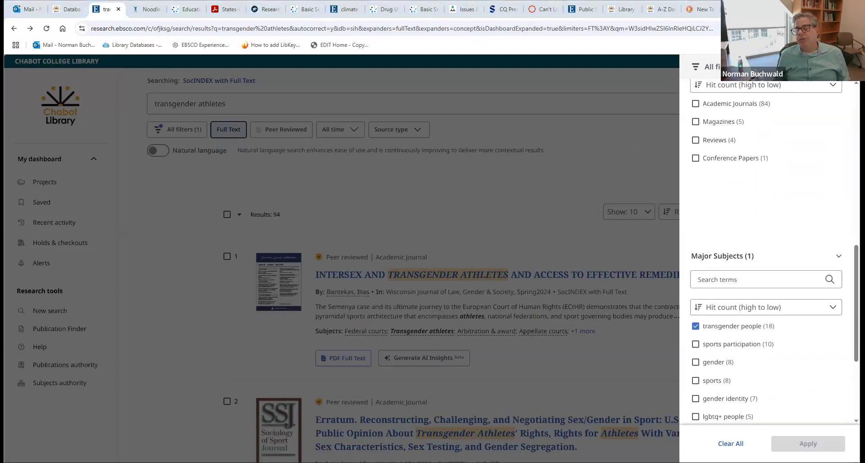
left_click_drag(856, 303, 856, 360)
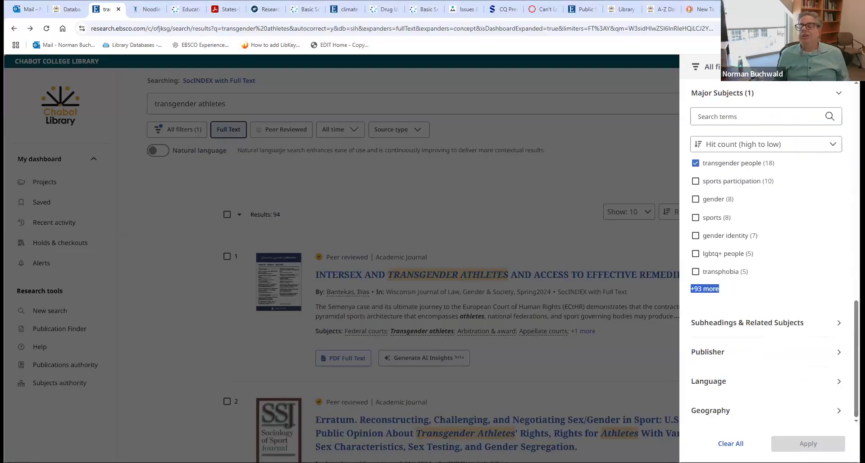
left_click(604, 111)
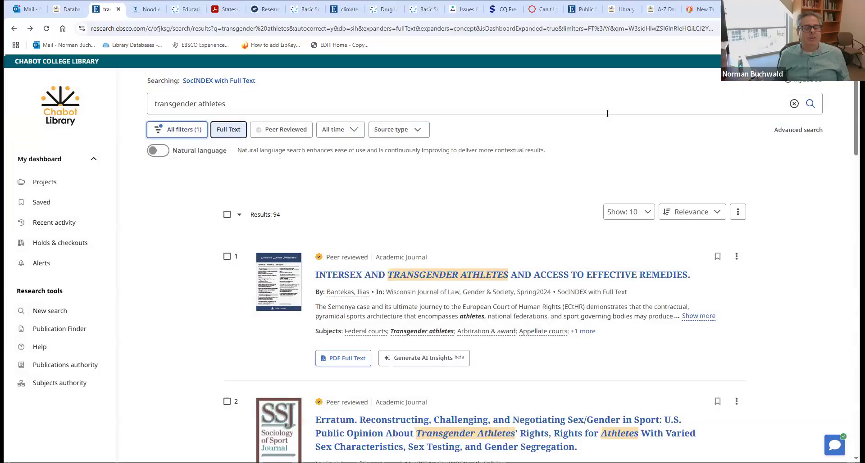
- Check the 'transgender people' major subject again and apply it, leaving 18 results
left_click(184, 129)
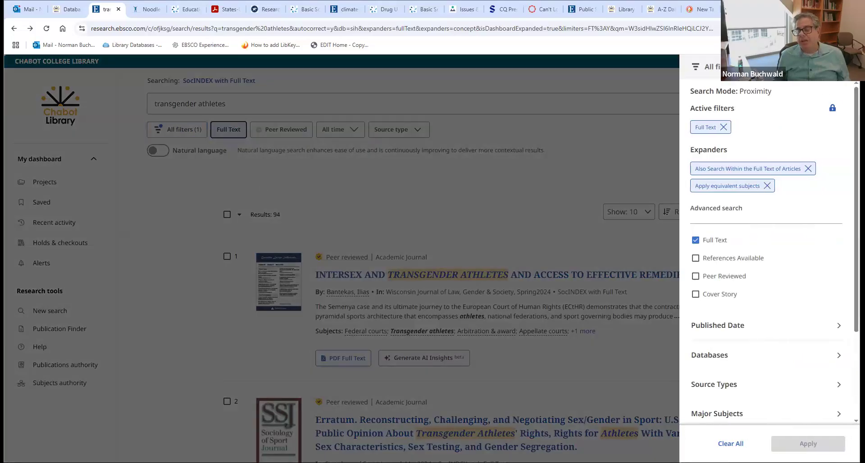
scroll(738, 346, "down", 3)
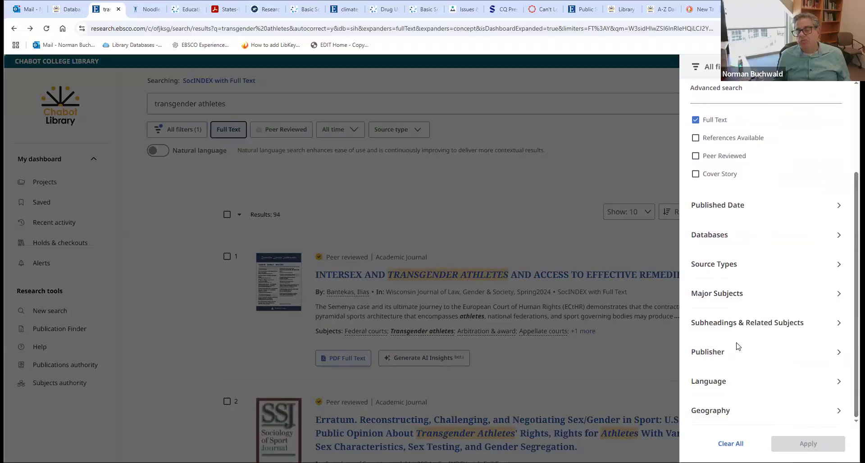
left_click(717, 295)
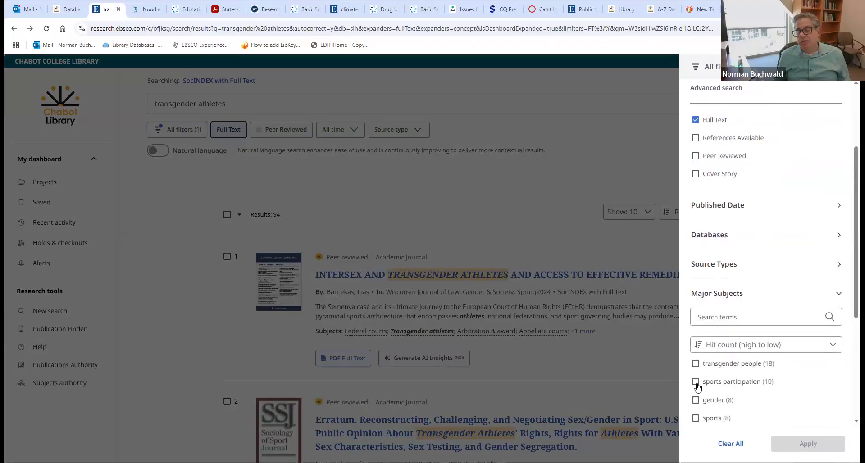
left_click(696, 364)
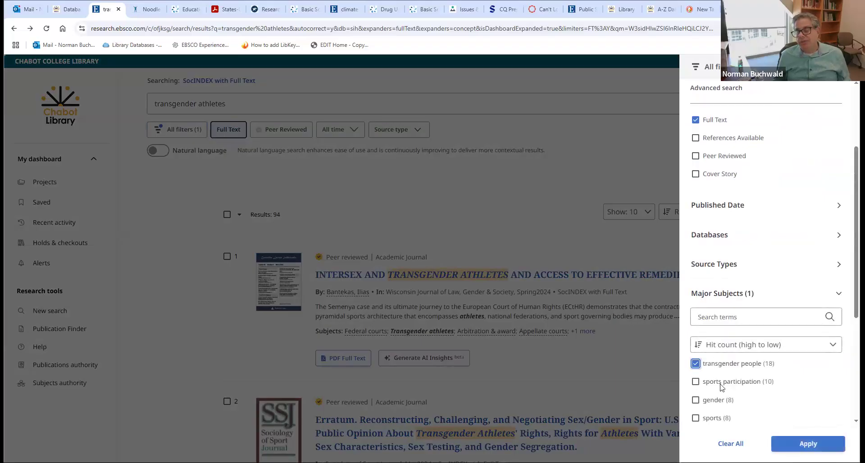
left_click(815, 445)
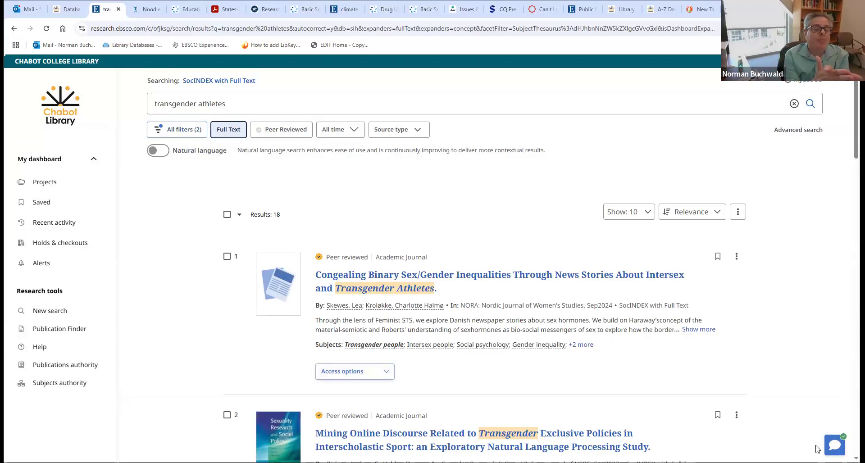
left_click(172, 133)
- Close the filters panel and turn on the Peer Reviewed limit
left_click(172, 131)
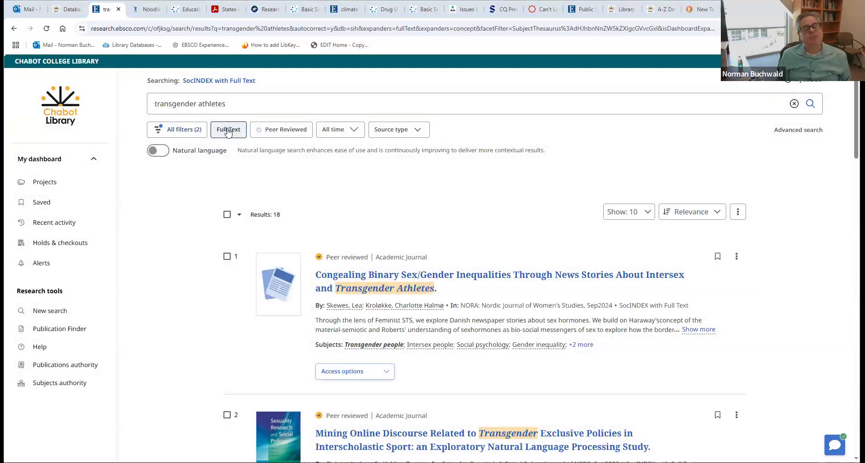
left_click(259, 130)
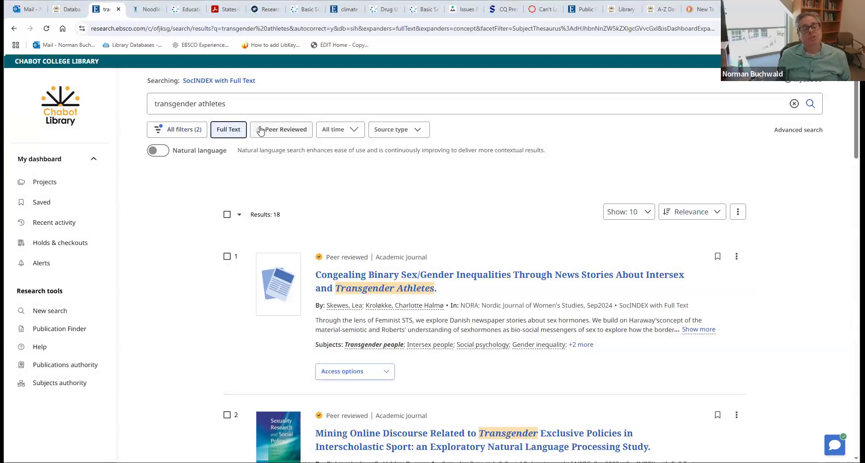
left_click(229, 130)
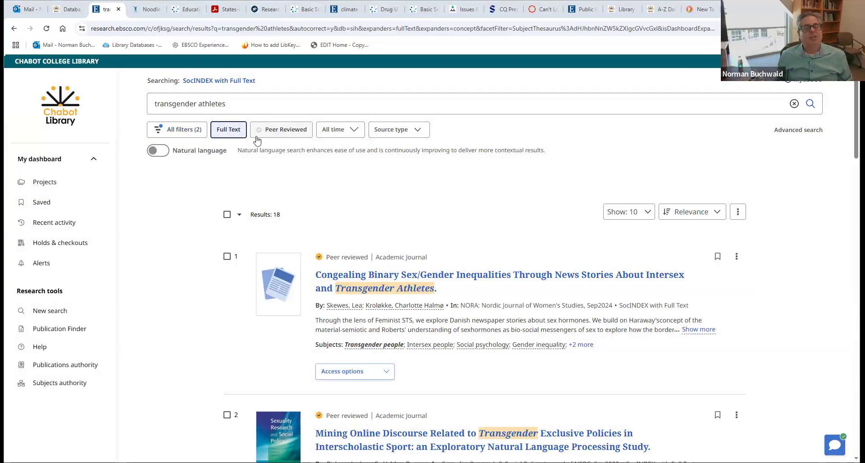
left_click(296, 133)
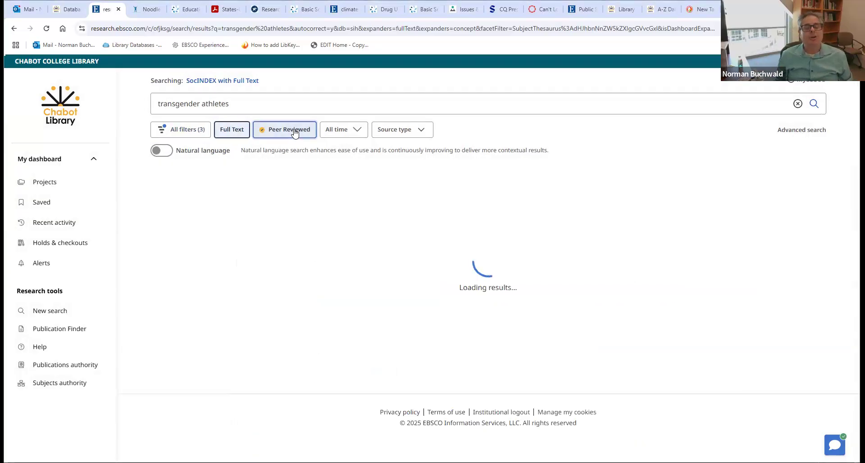
- Set the publication date to Past 5 years, leaving 13 results, leaving Source type unchanged
left_click(341, 131)
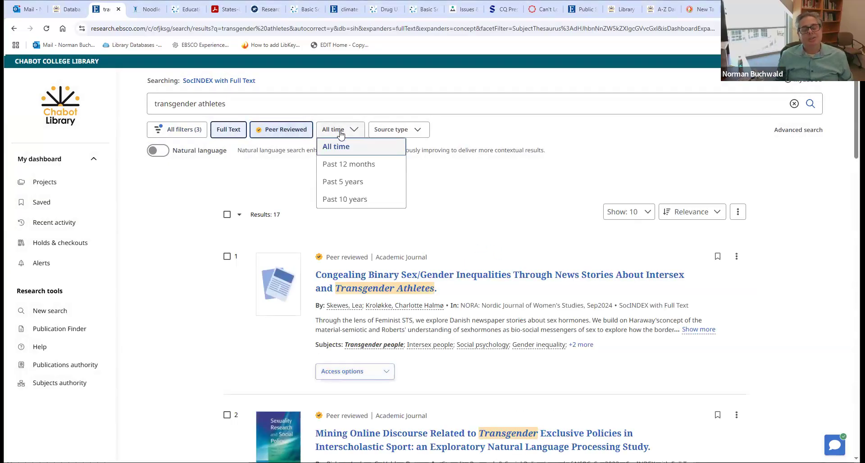
left_click(348, 165)
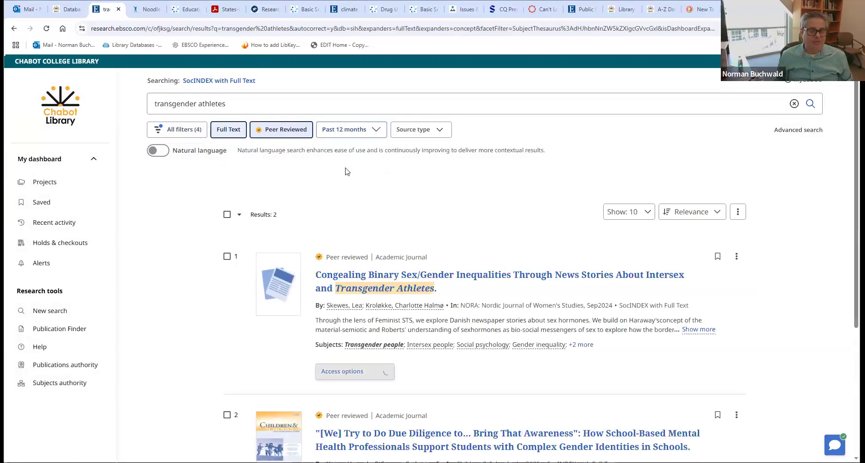
left_click(348, 131)
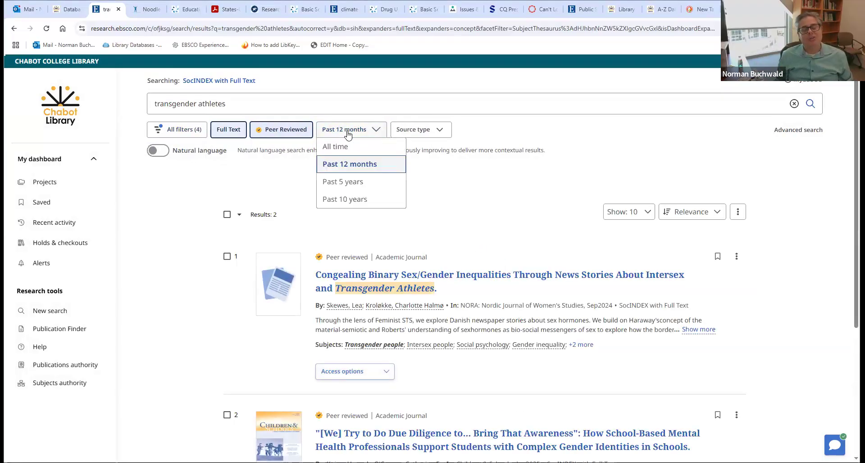
left_click(344, 181)
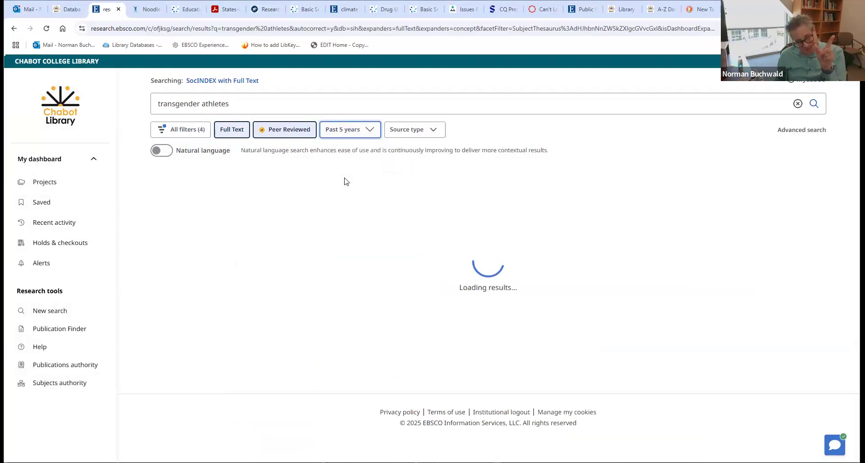
left_click(405, 135)
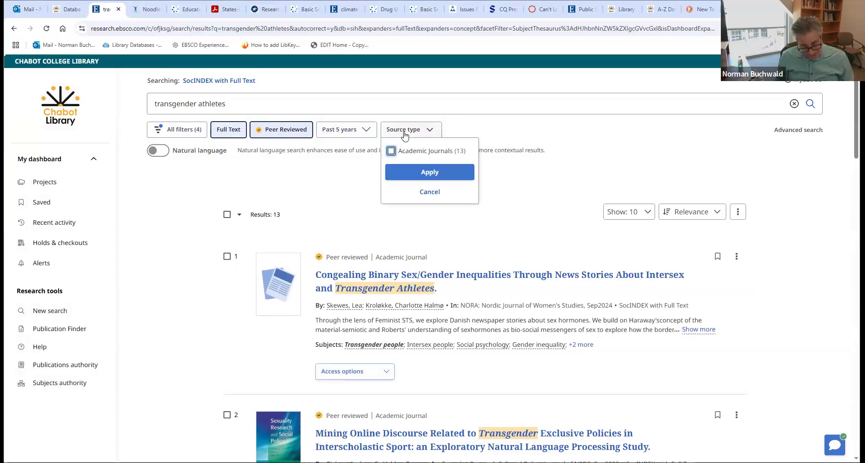
left_click(405, 135)
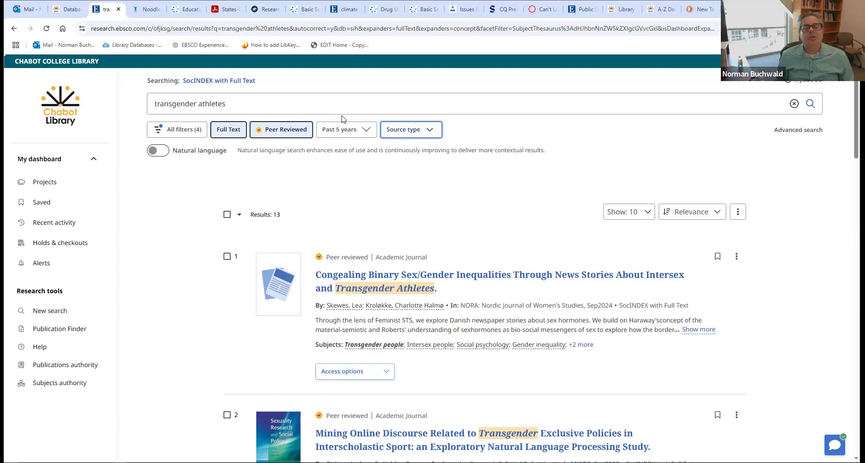
left_click(276, 104)
- Search 'transgender athletes and prejudice', returning 7 results
type("and")
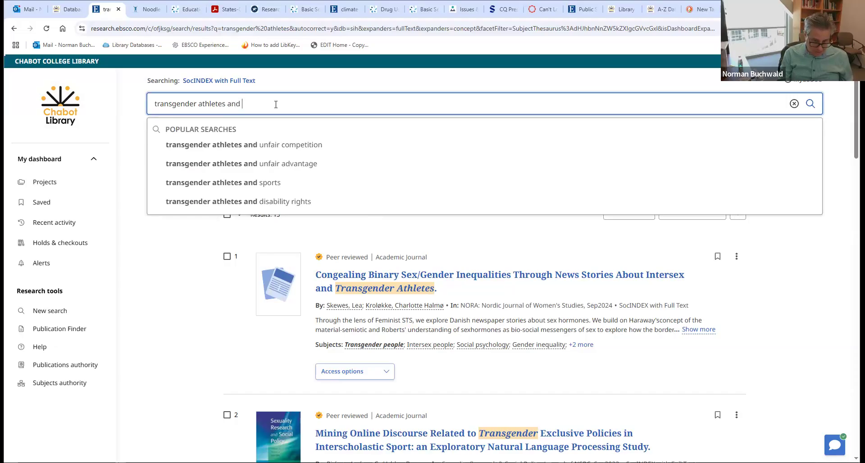
type("pre")
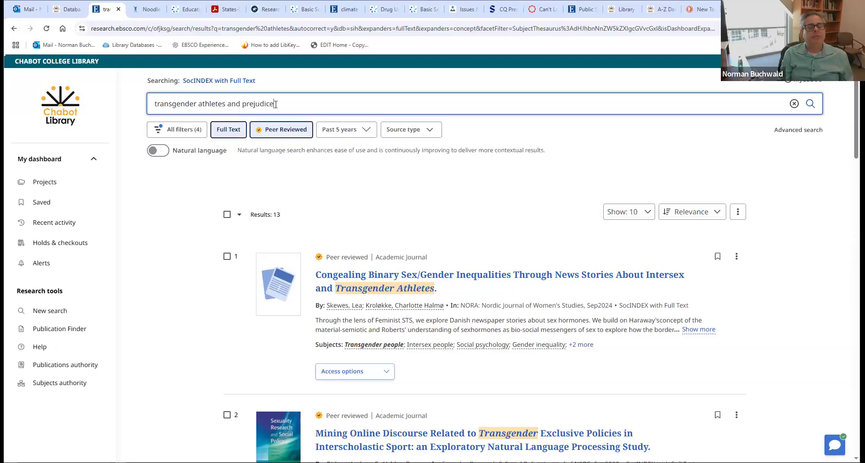
type("judice")
key("Return")
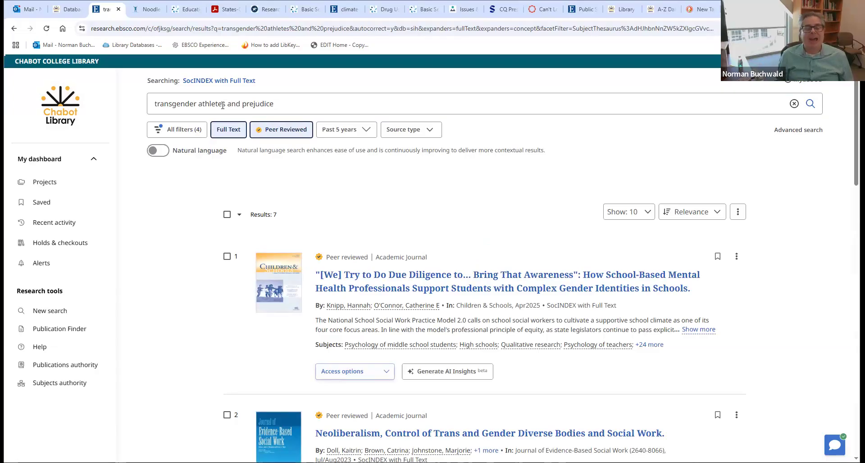
- Add Academic Search Complete, LGBTQ+ Source and Psychology and Behavioral Sciences Collection to the searched databases
left_click(202, 81)
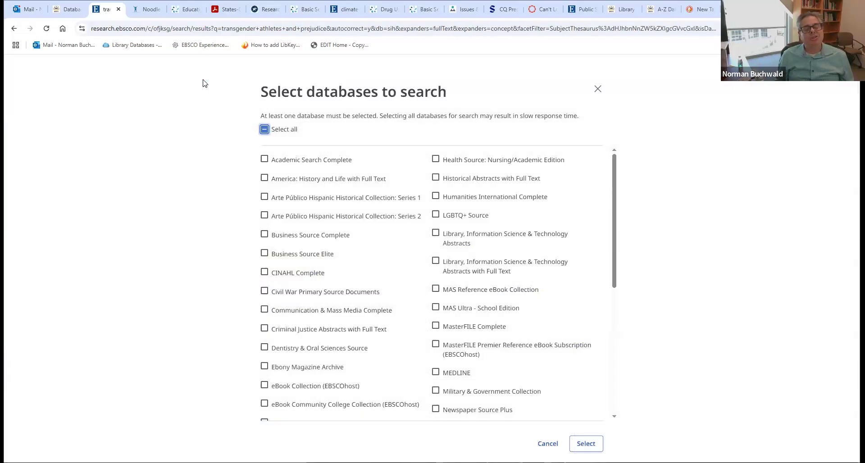
left_click(598, 90)
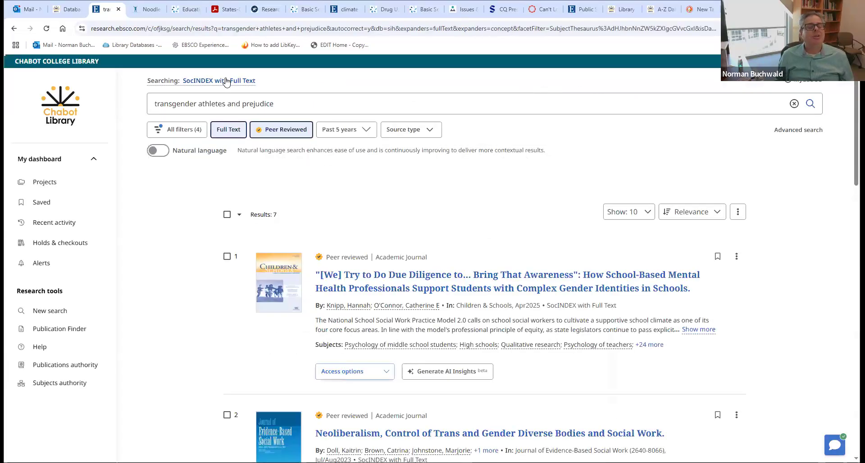
left_click(227, 81)
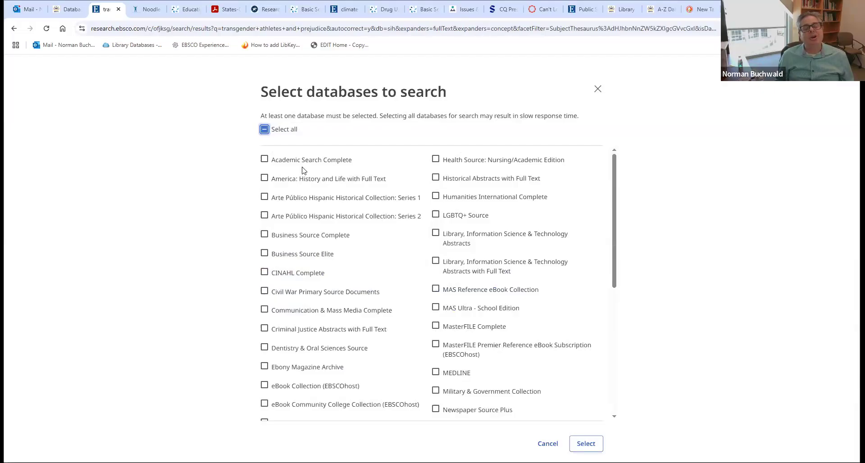
left_click_drag(613, 178, 621, 136)
left_click(265, 160)
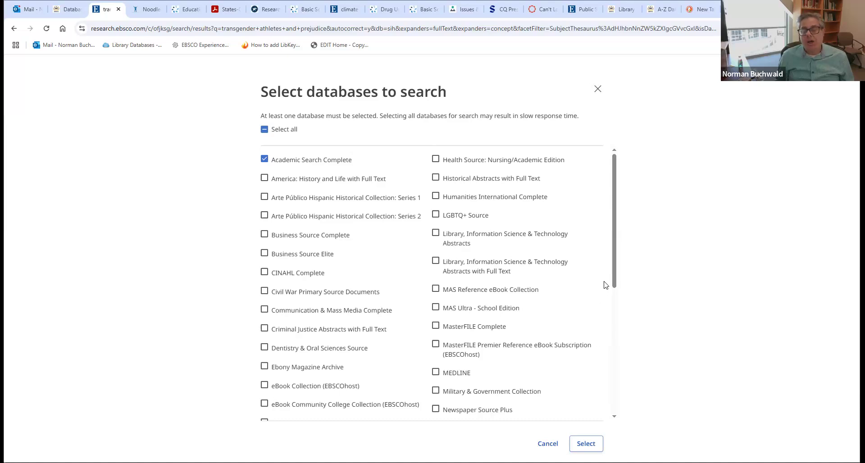
left_click_drag(615, 288, 619, 357)
left_click_drag(617, 387, 618, 266)
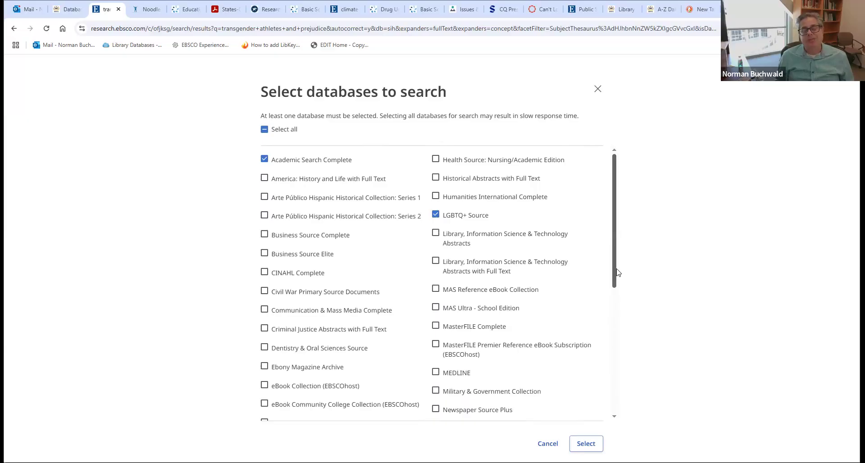
left_click_drag(618, 273, 593, 365)
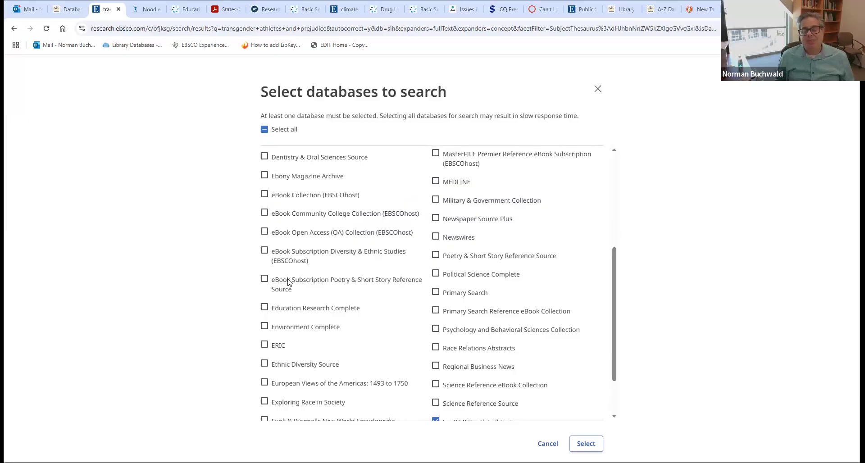
left_click(436, 330)
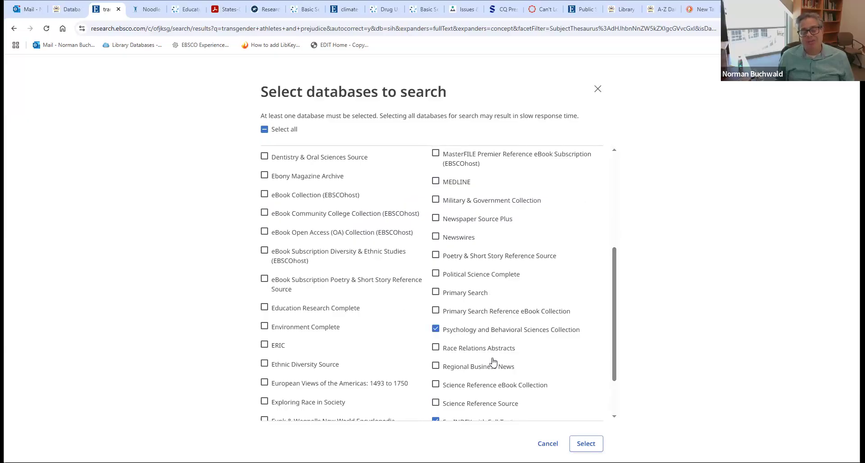
left_click_drag(616, 361, 623, 257)
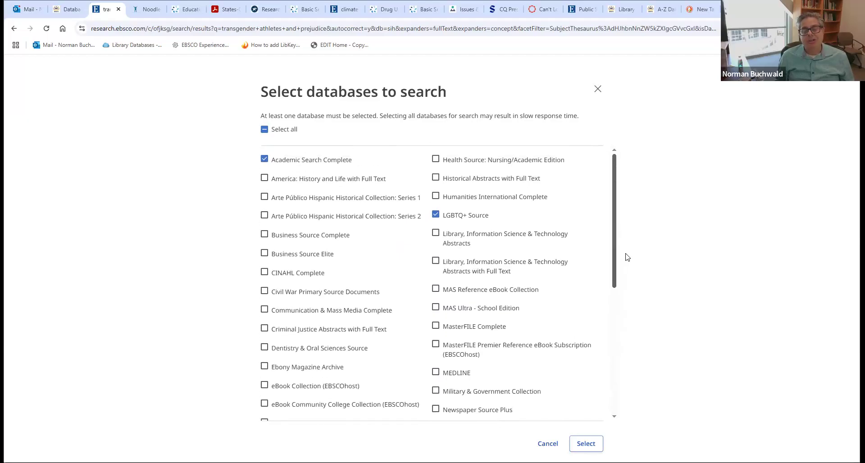
left_click(586, 444)
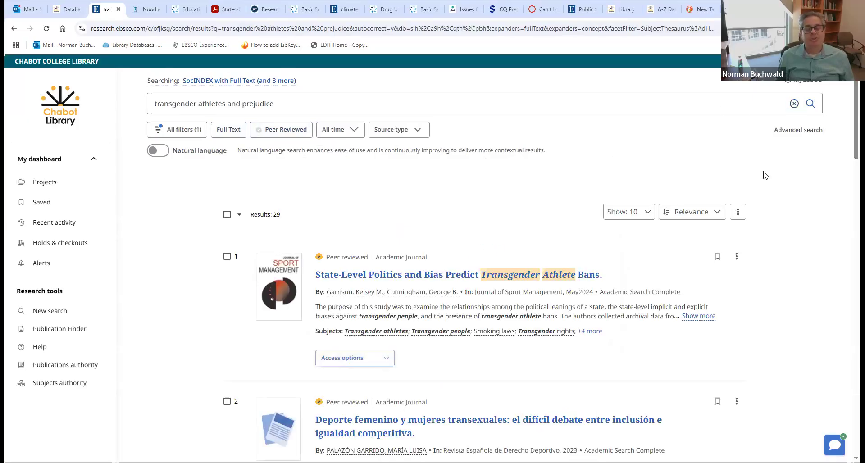
- Rerun the search across those databases, then launch Environment Complete from the library Databases guide
left_click(811, 104)
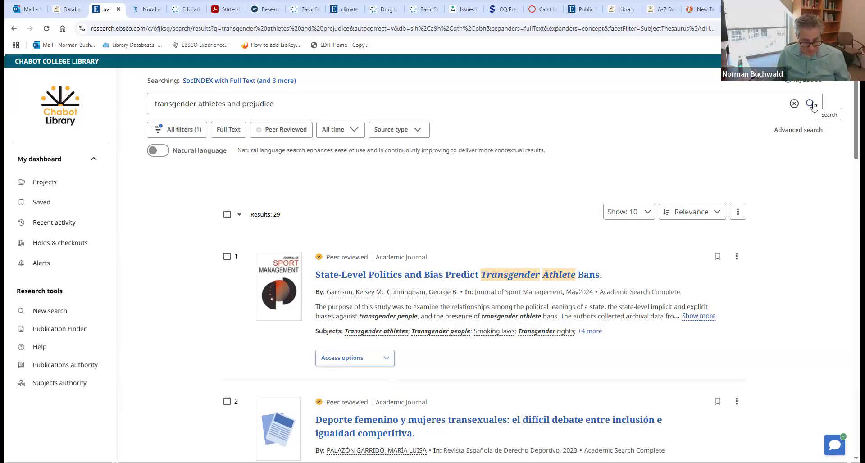
left_click(66, 9)
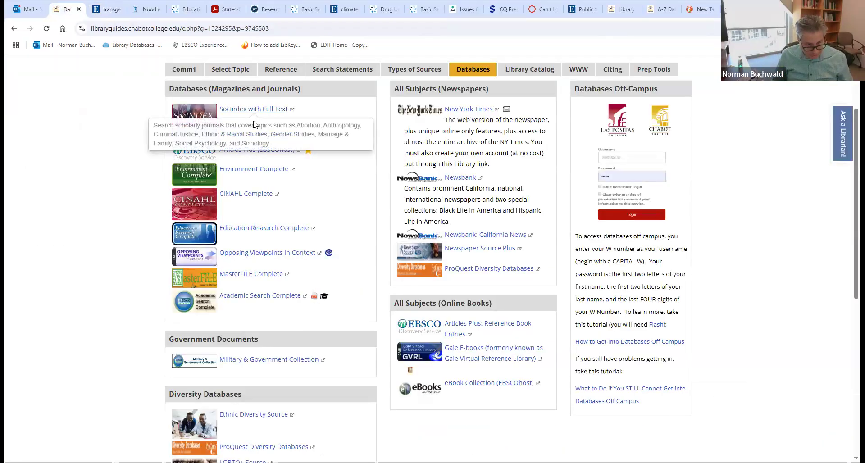
left_click(254, 169)
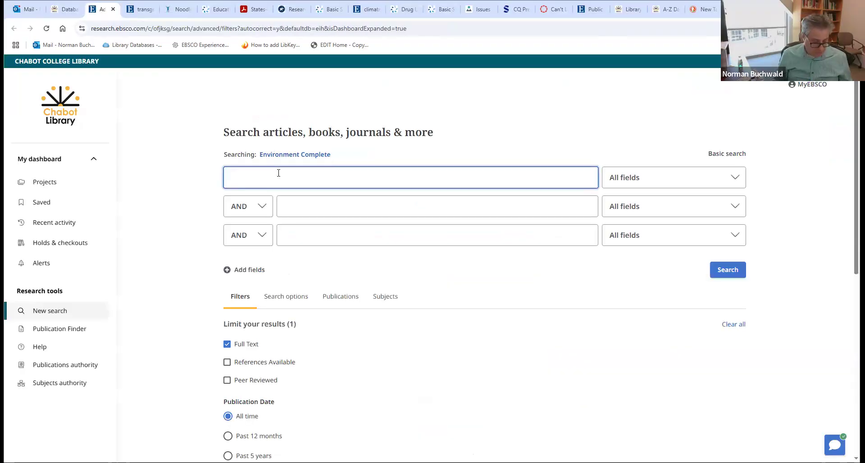
- Search 'windpower', limited to peer-reviewed results from the past 12 months (2,516 results)
type("indpower")
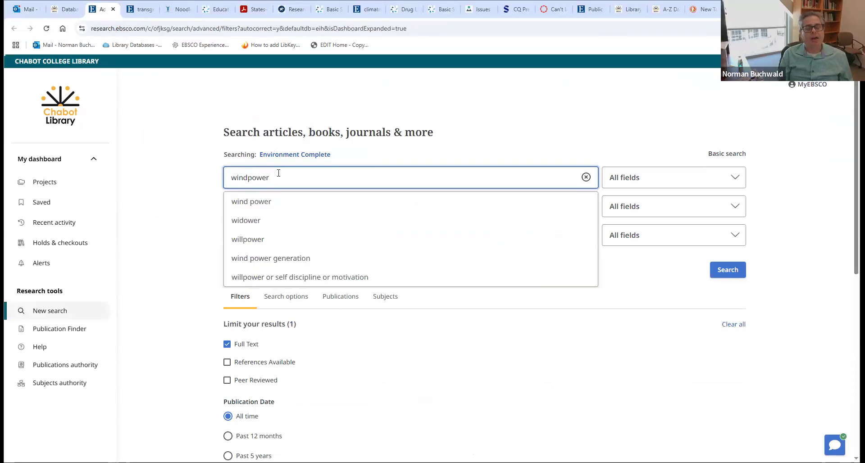
key("Return")
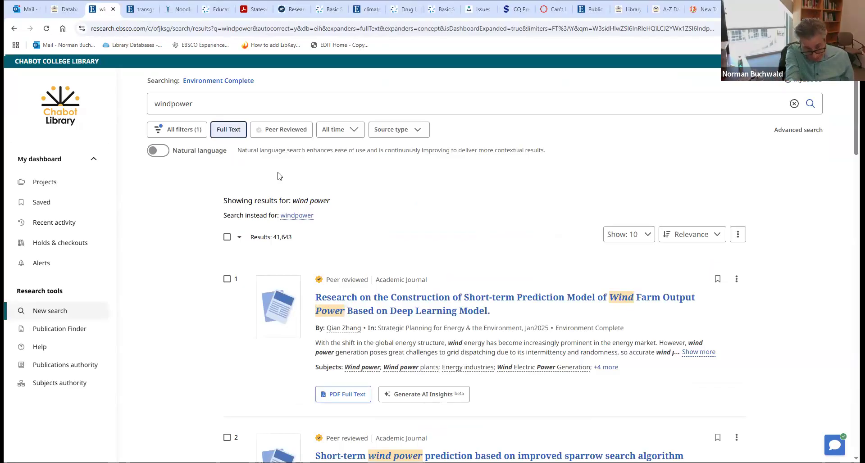
left_click(320, 132)
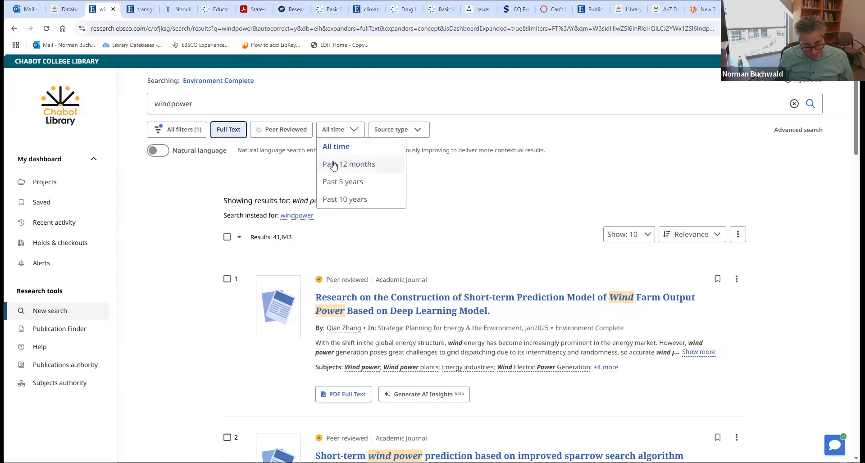
left_click(334, 165)
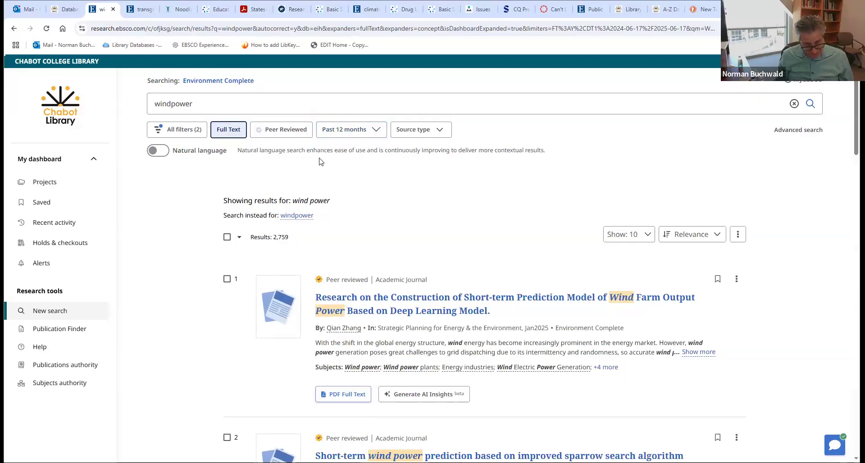
left_click(279, 132)
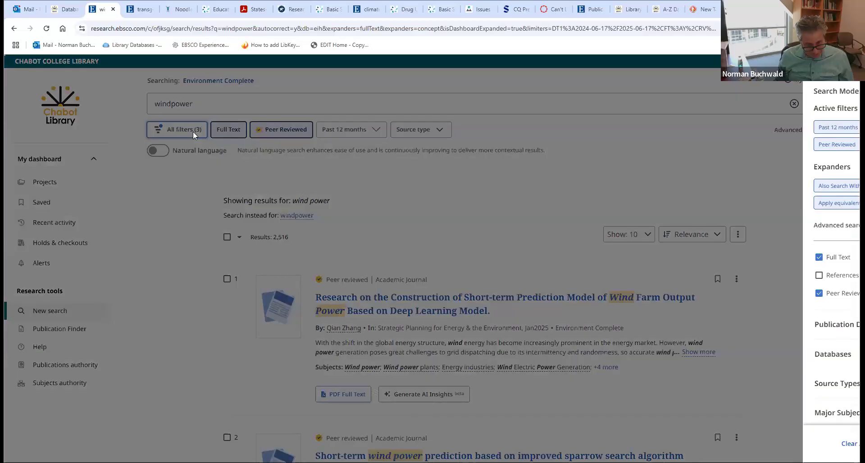
left_click(193, 133)
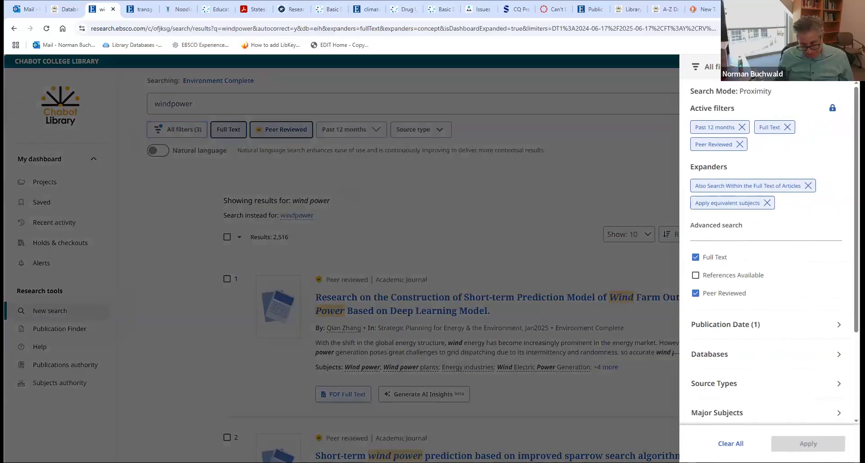
- Apply the 'wind power plants' major subject (322 results) and expand the top result's abstract
left_click(735, 412)
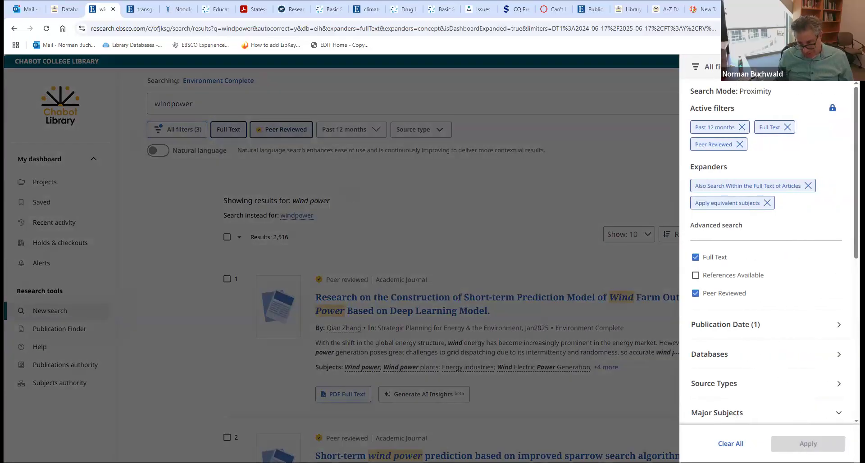
scroll(765, 388, "down", 2)
scroll(847, 345, "down", 3)
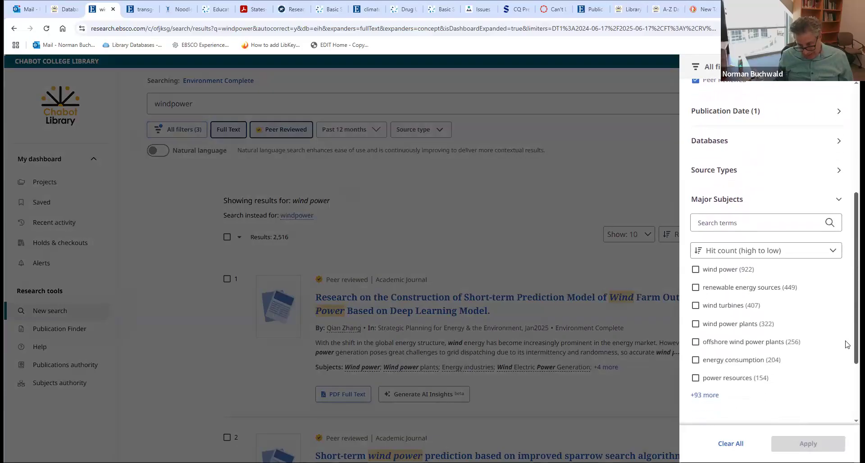
left_click(697, 325)
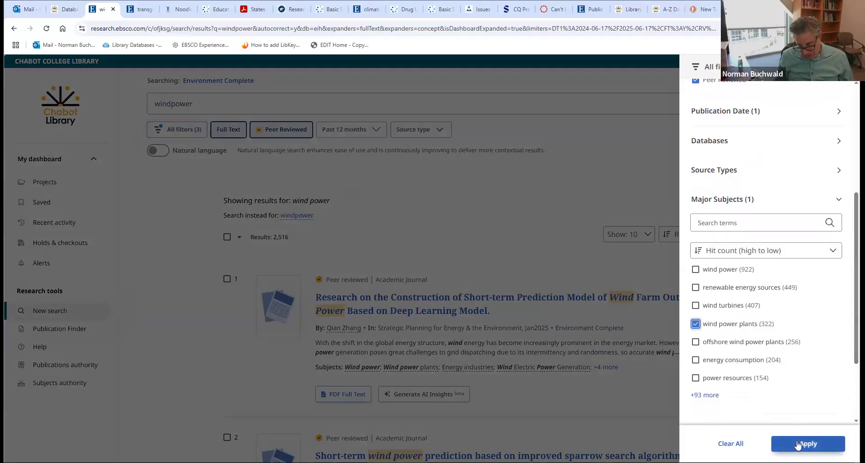
left_click(799, 445)
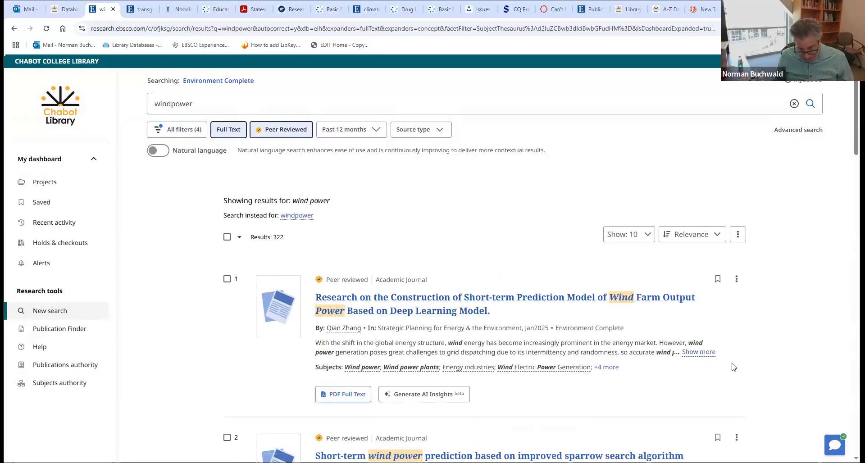
left_click(708, 354)
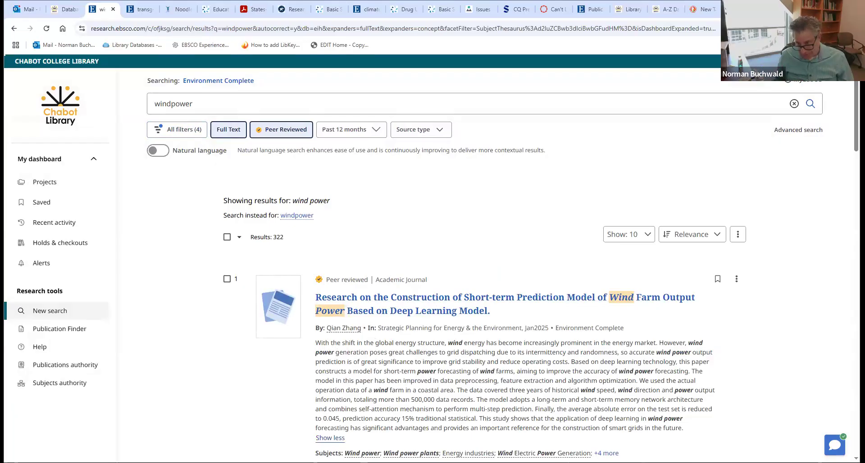
scroll(355, 220, "down", 4)
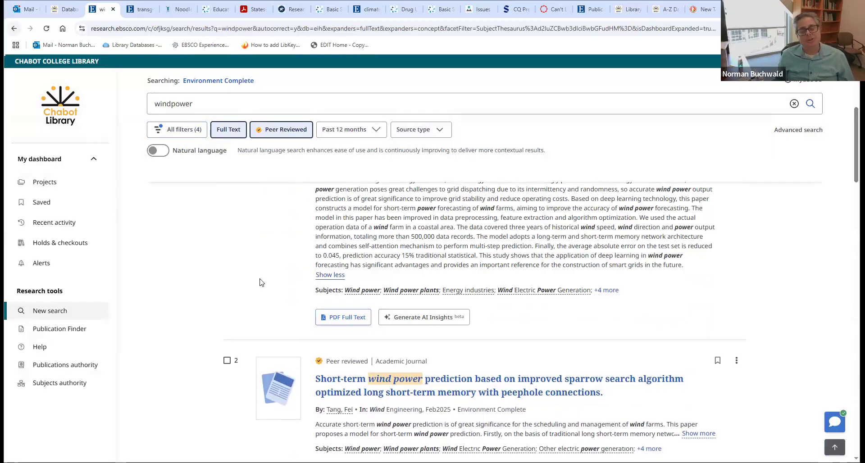
- Open the sparrow search wind power prediction article as a PDF
left_click(390, 382)
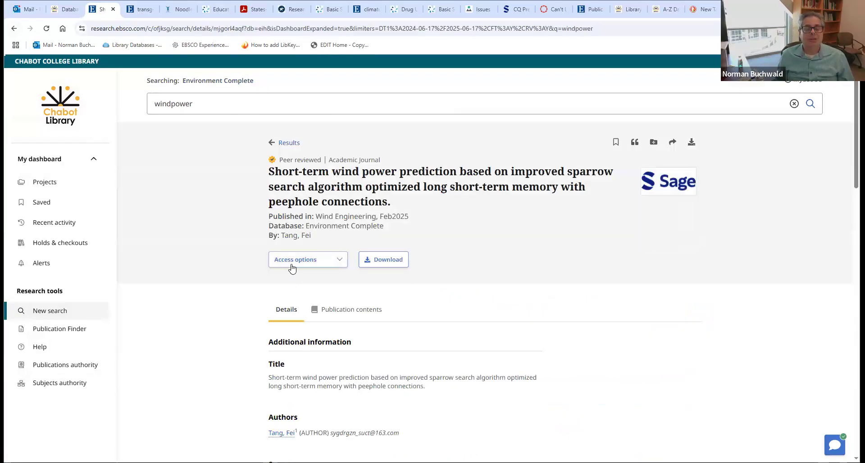
left_click(293, 265)
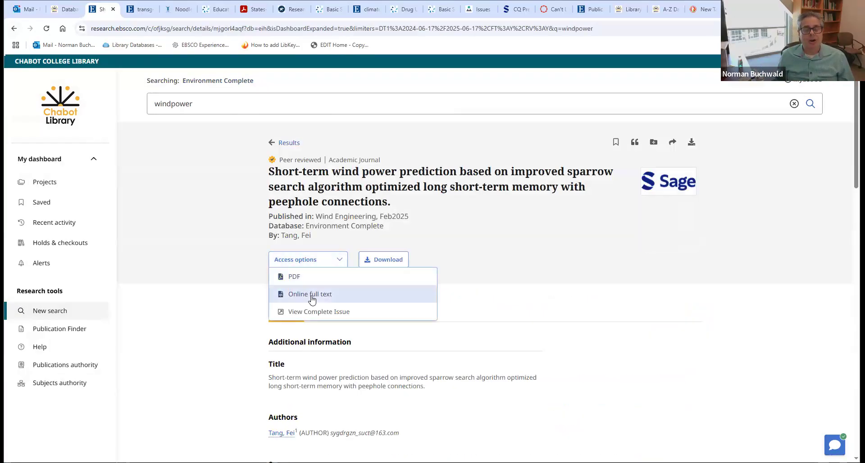
left_click(313, 281)
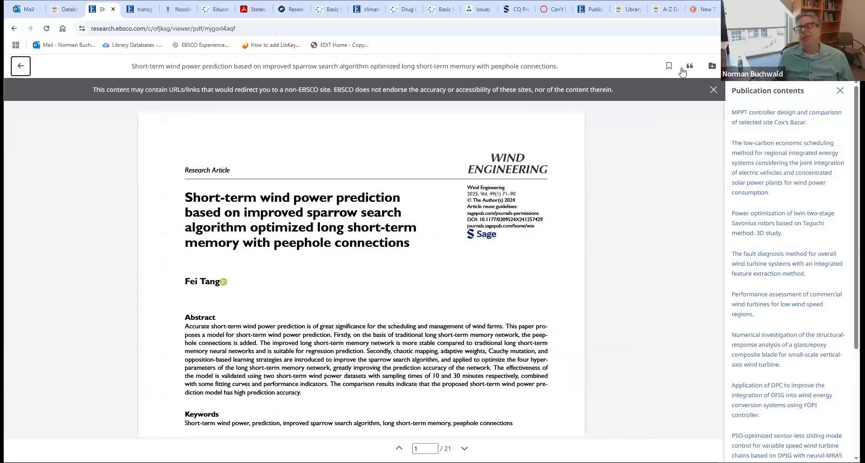
- Email the article PDF to your own address
left_click(734, 66)
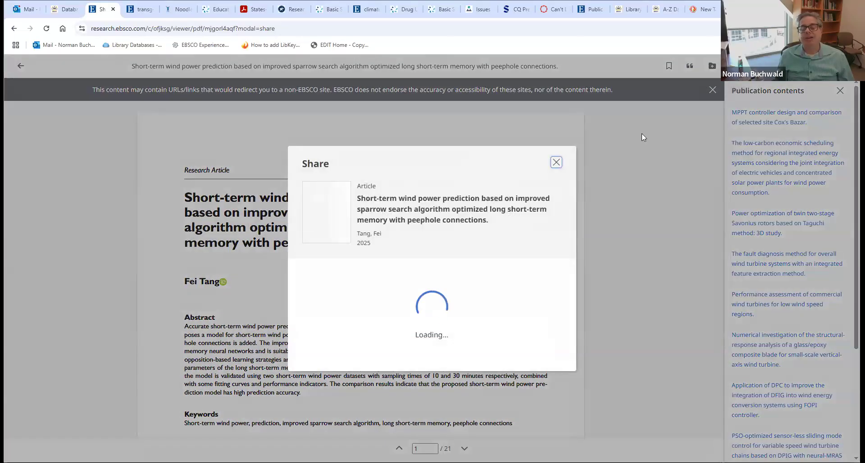
left_click(365, 265)
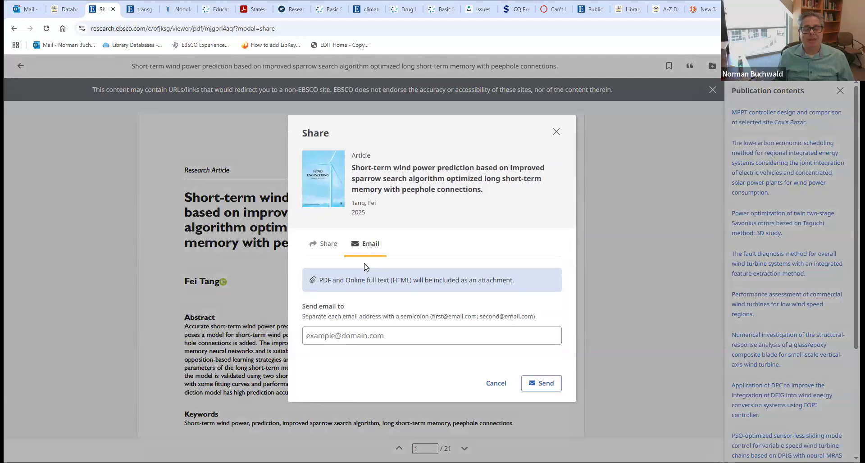
left_click(344, 340)
left_click(372, 375)
left_click(528, 384)
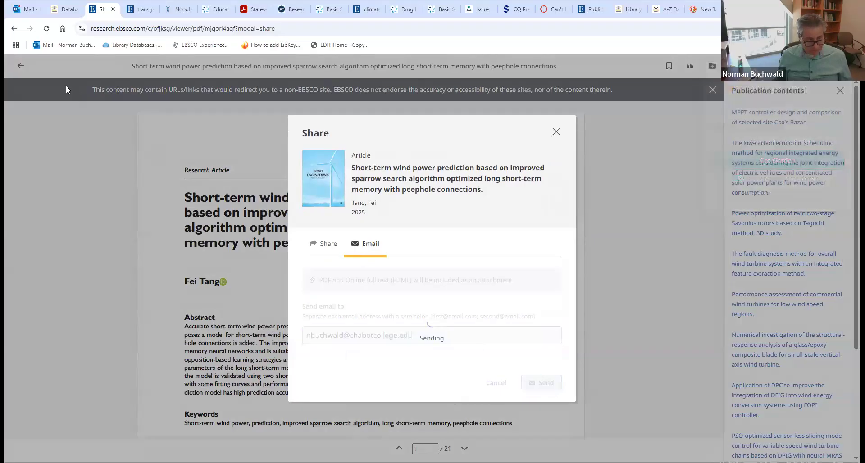
left_click(24, 9)
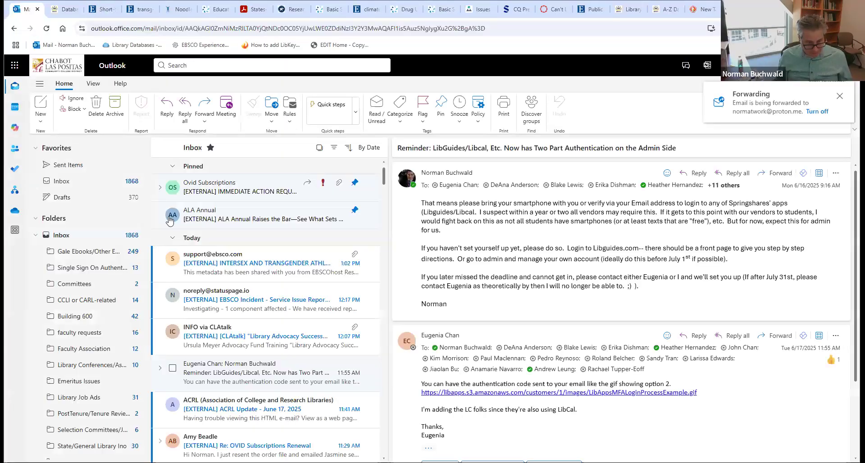
- Read the EBSCO message with delivery.pdf attached, then return to the Databases guide
left_click(220, 268)
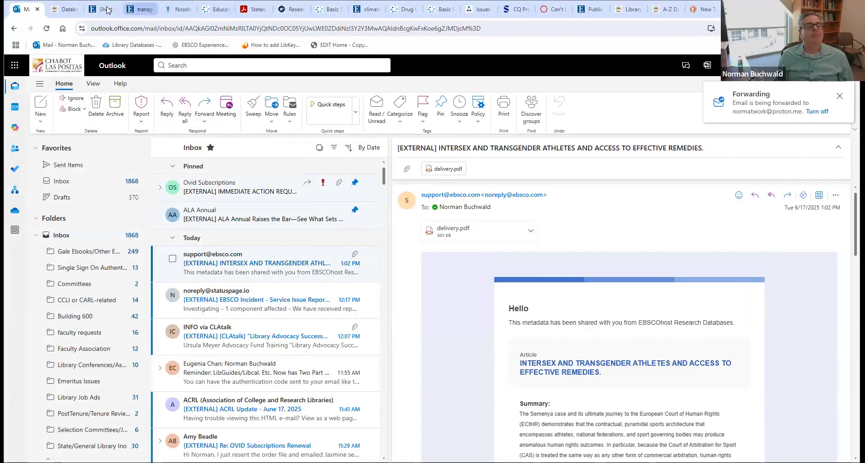
left_click(74, 9)
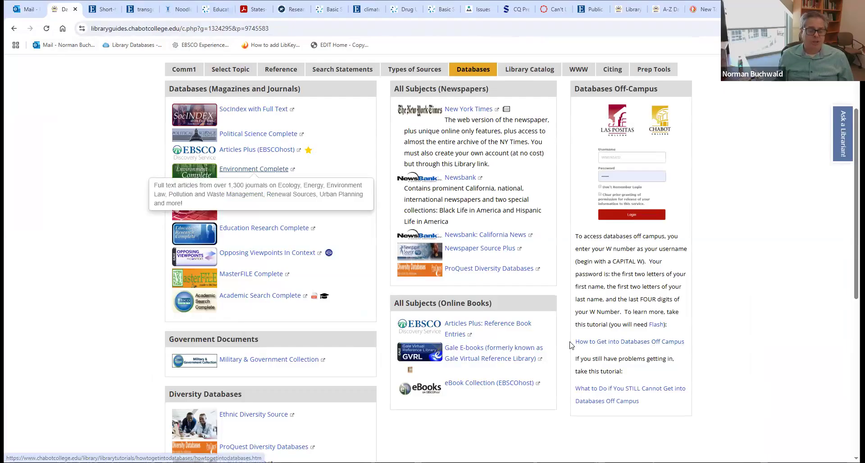
- Open the eBook Collection (EBSCOhost) database from the All Subjects online-books list
left_click(487, 384)
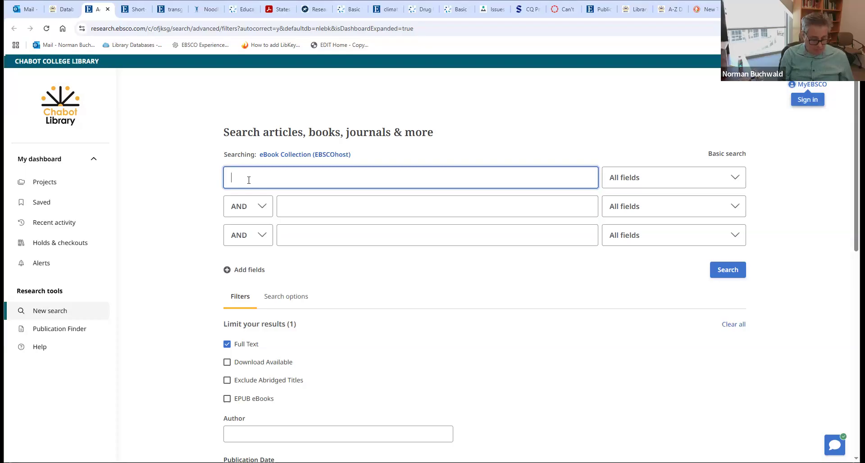
- Search the eBook Collection for 'waste management' and review the results
type("waste management")
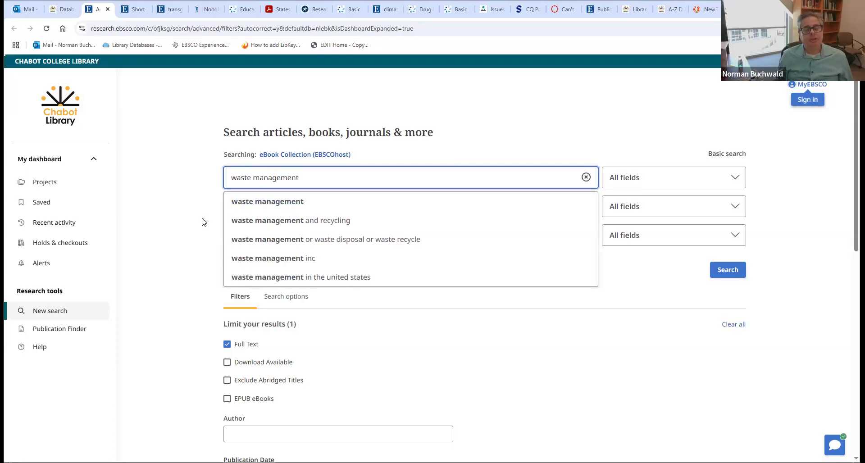
left_click(203, 222)
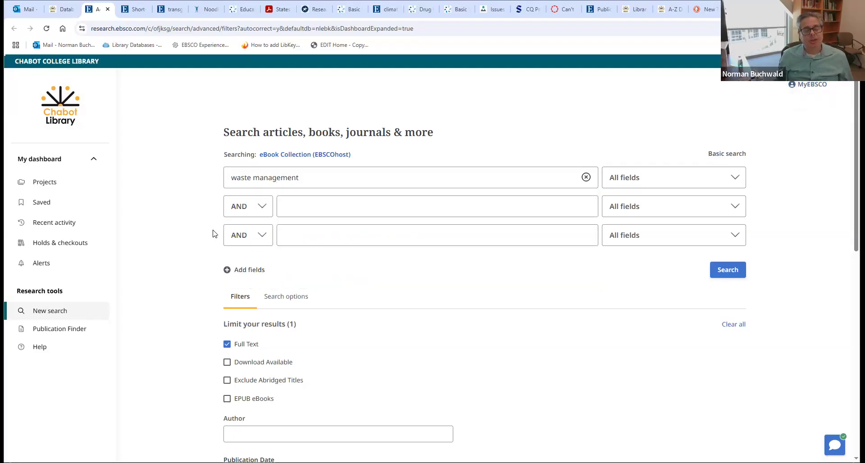
left_click(731, 276)
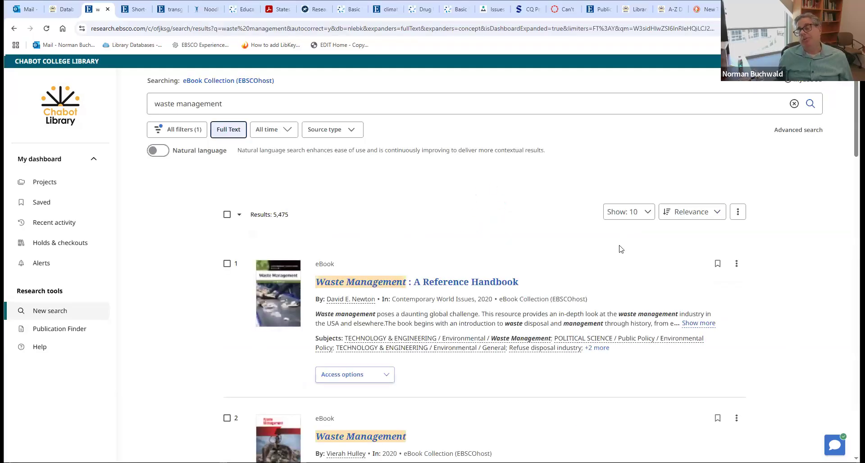
scroll(485, 316, "down", 2)
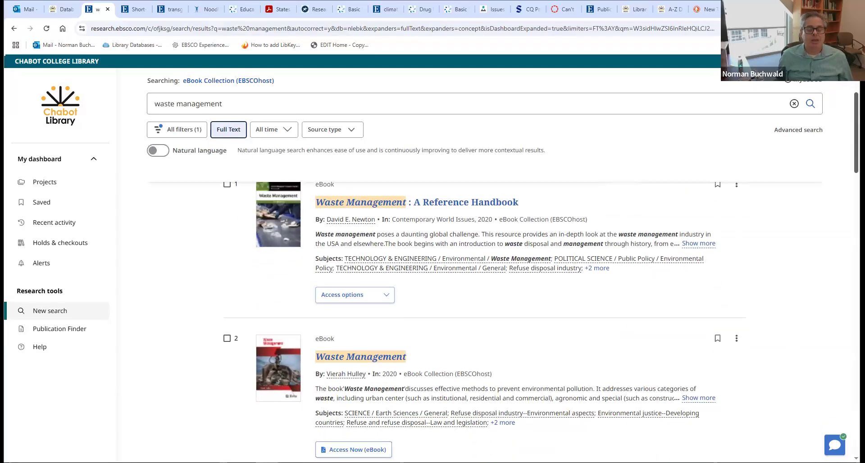
scroll(348, 237, "up", 1)
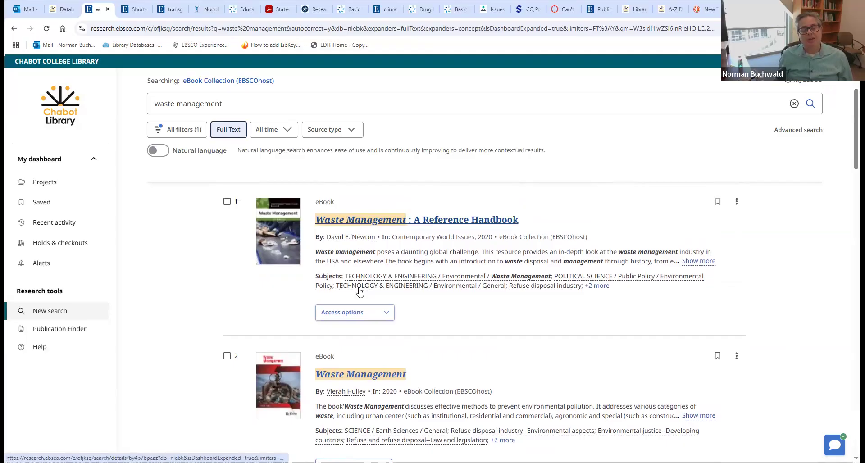
- Open the PDF full text of Waste Management: A Reference Handbook from its record
left_click(362, 315)
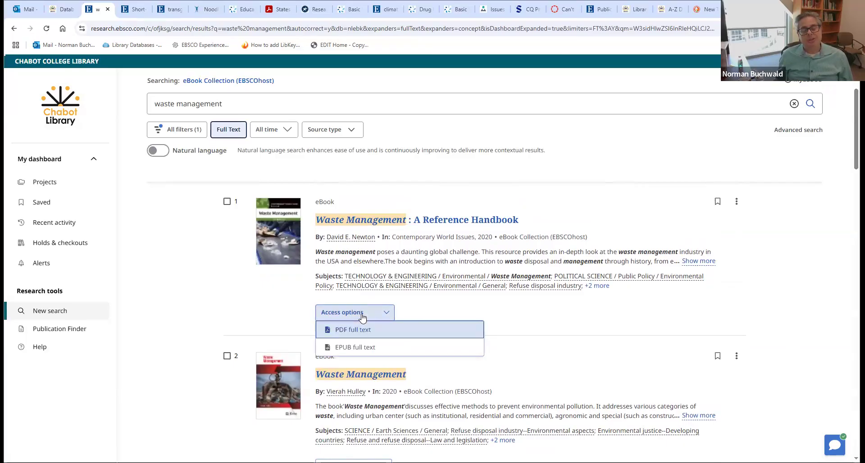
left_click(371, 222)
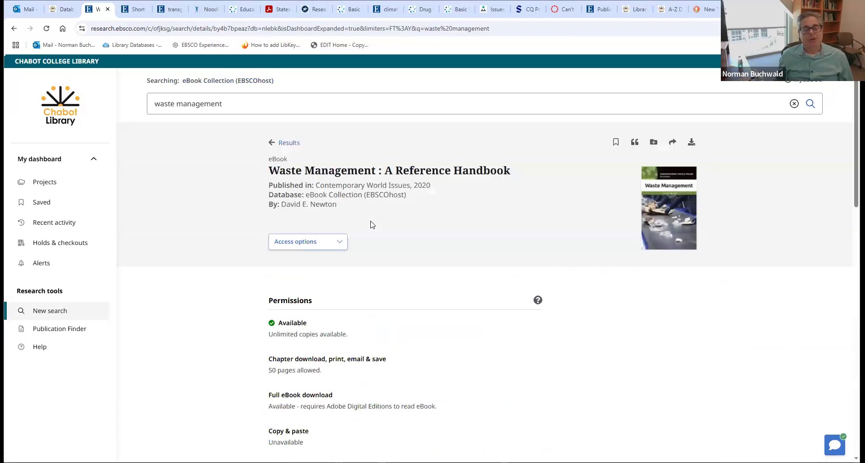
left_click(293, 246)
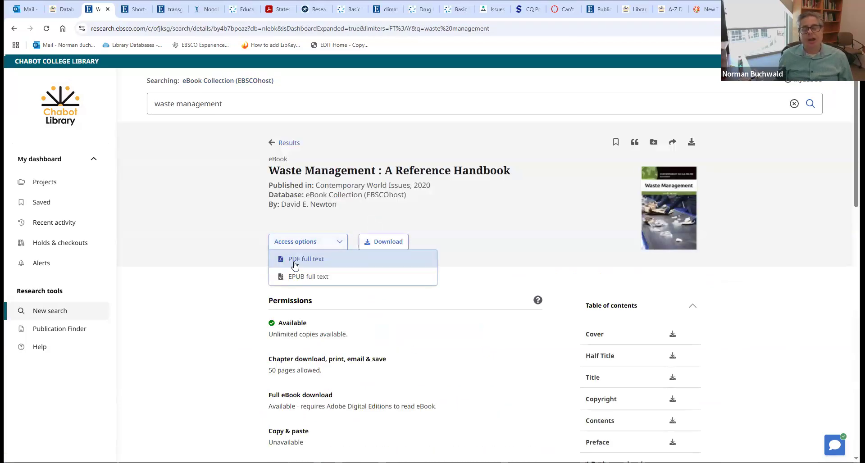
left_click(294, 263)
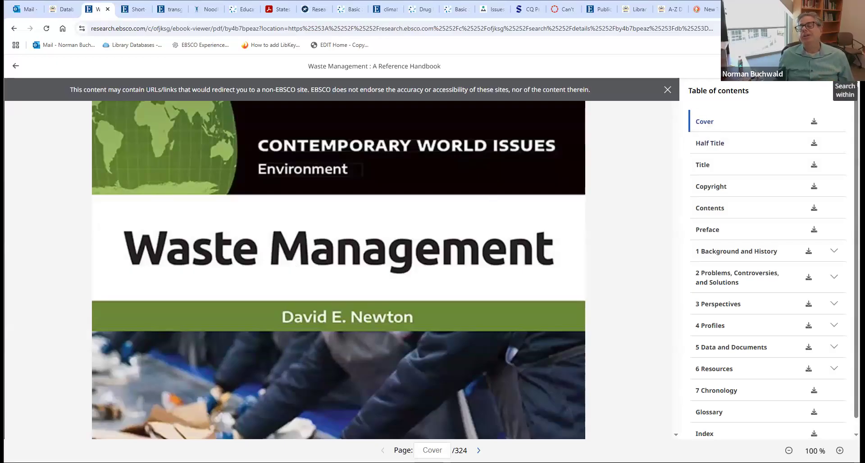
- Search inside the ebook for 'recycling computers' and jump to the Electronic Wastes result
left_click(845, 72)
left_click(733, 117)
type("recycli")
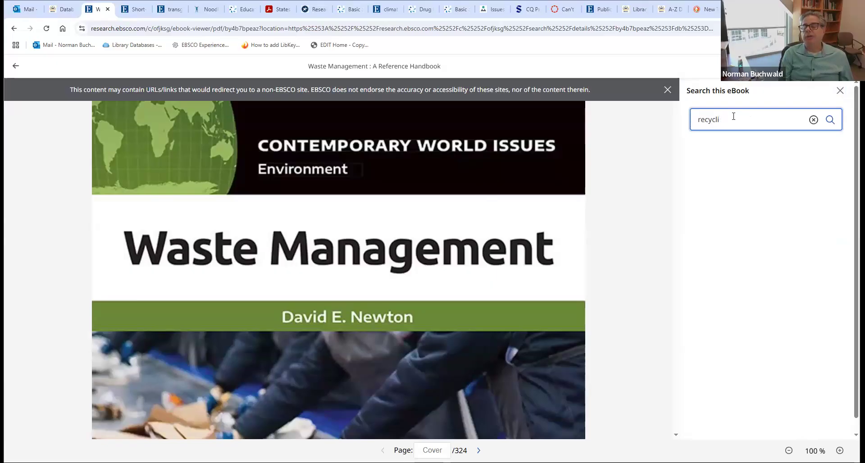
type("ng computers")
key("Return")
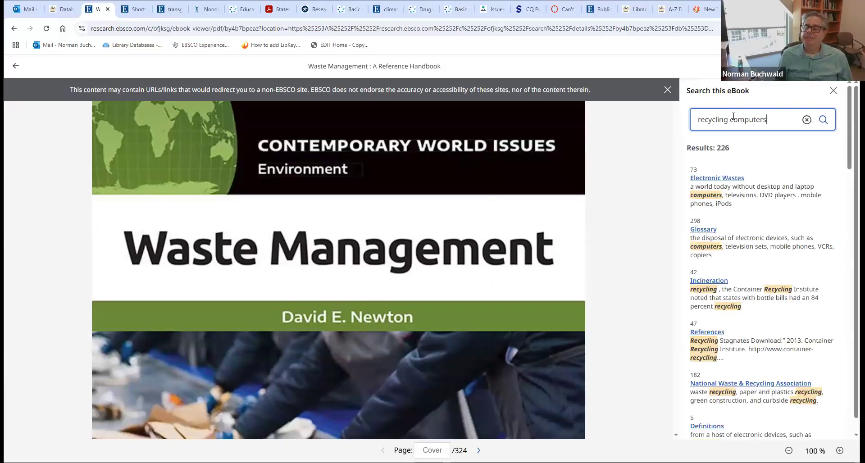
left_click(731, 179)
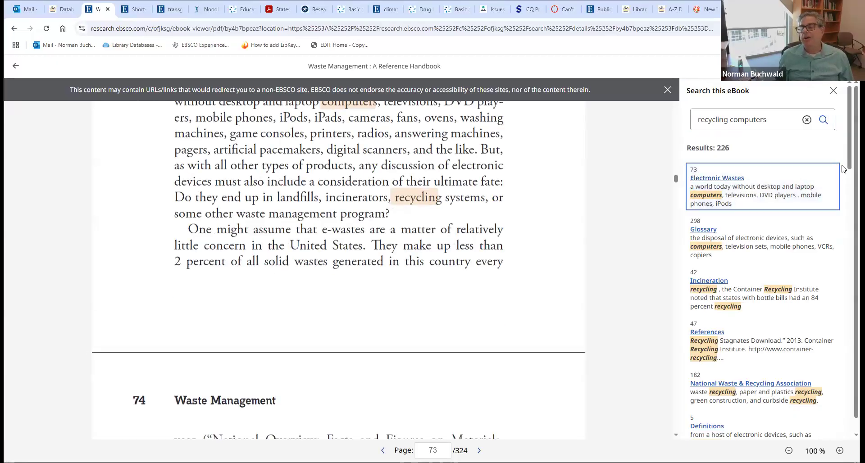
- Return to the Electronic Wastes passage on page 73 and open its sharing options
mouse_move(850, 146)
left_mouse_down()
mouse_move(849, 154)
mouse_move(843, 135)
left_mouse_up()
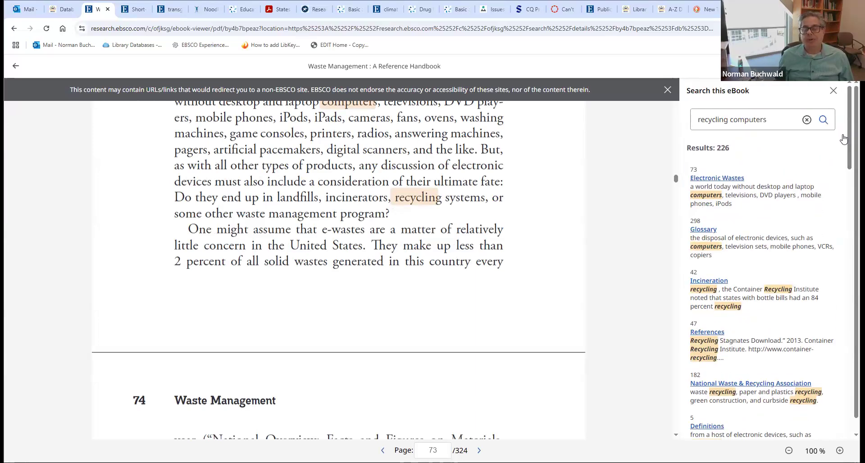
scroll(676, 178, "up", 7)
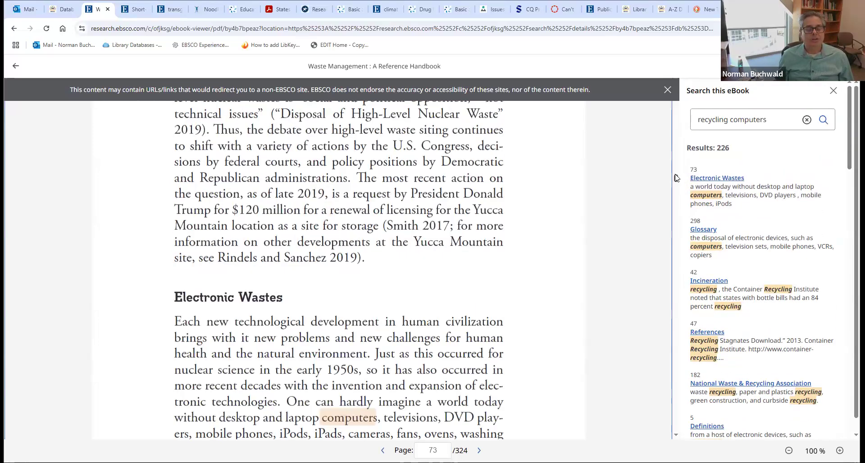
left_click_drag(675, 175, 675, 173)
scroll(676, 178, "up", 10)
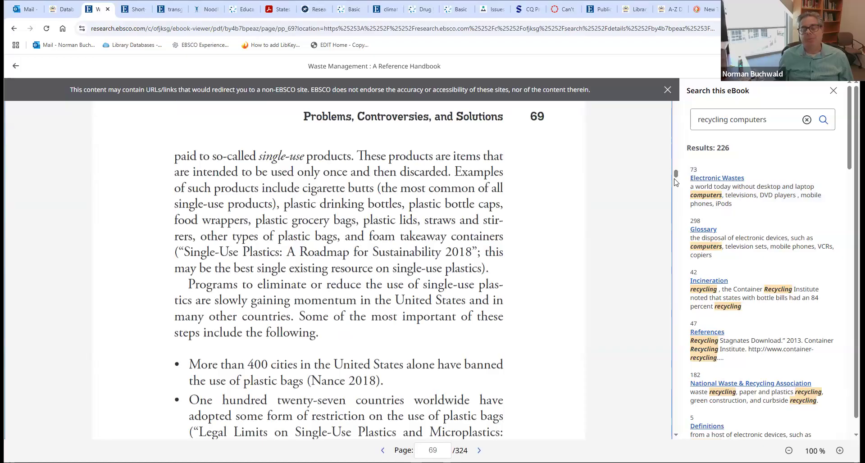
left_click(706, 178)
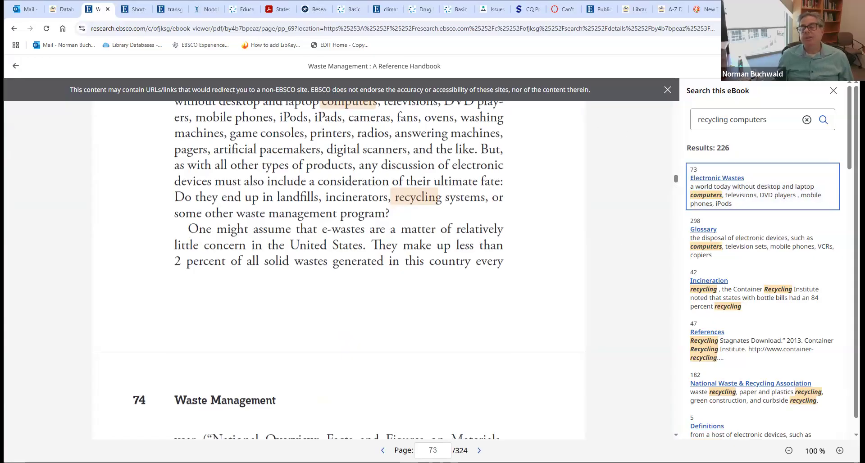
left_click(780, 66)
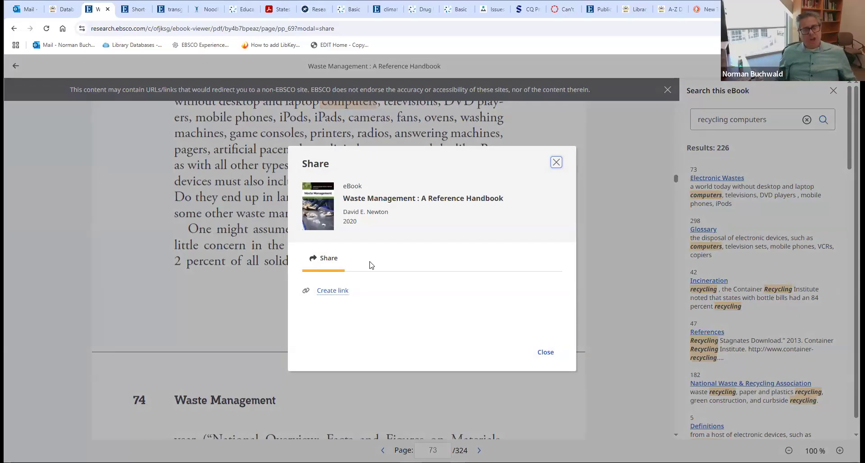
- Close the sharing options and go back to the book's detail record
left_click(539, 354)
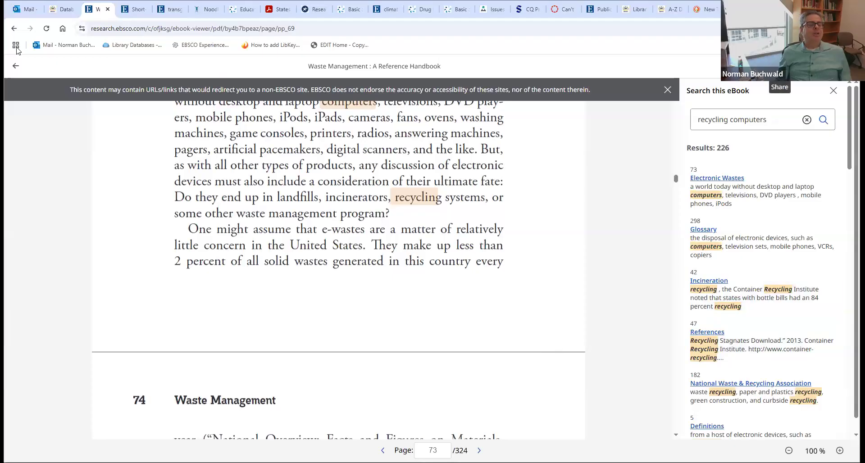
left_click(14, 29)
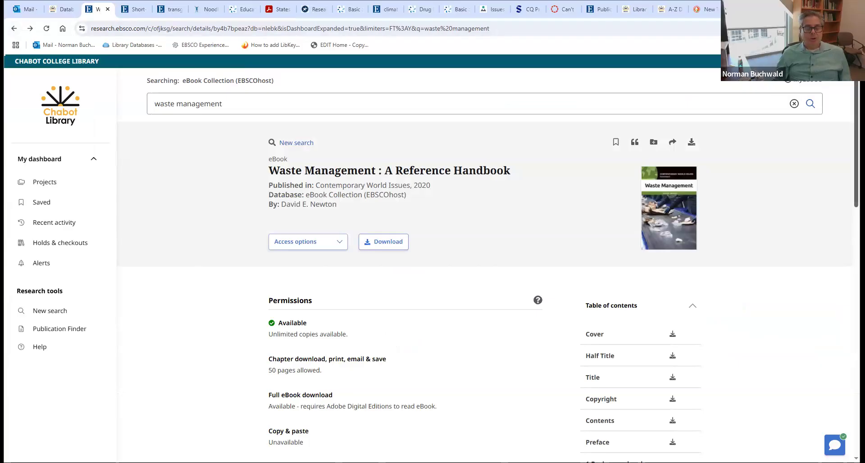
scroll(772, 152, "down", 2)
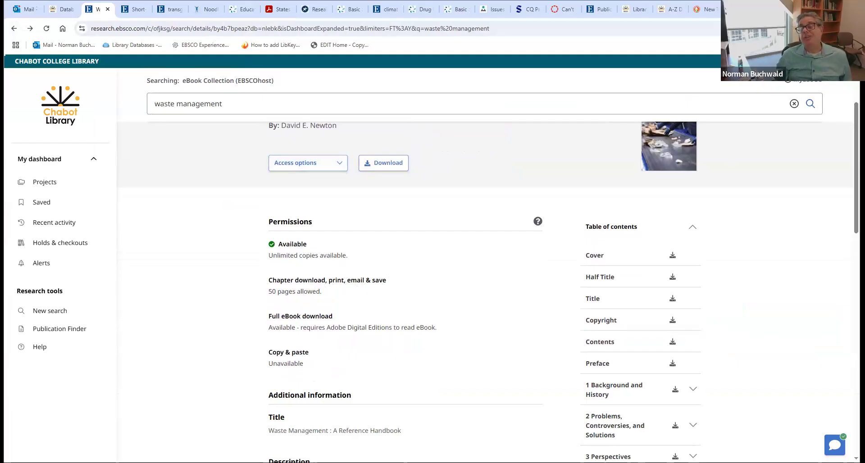
left_click_drag(856, 168, 642, 175)
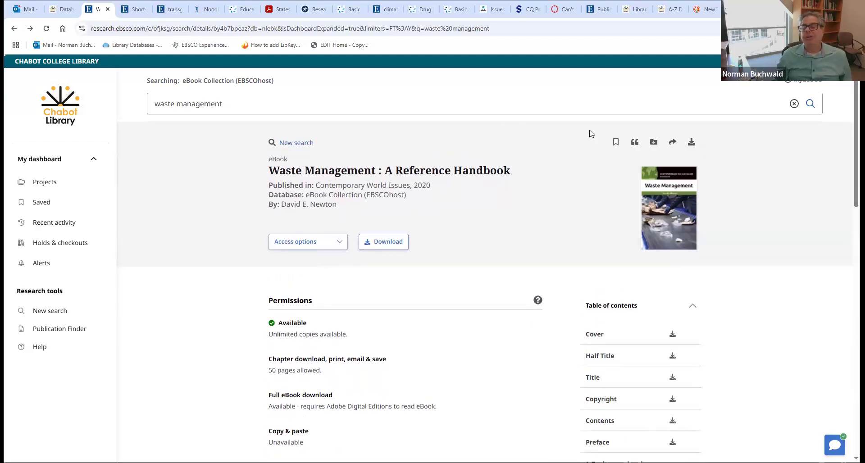
- View the book's Email sharing option, then close it without sending
left_click(673, 141)
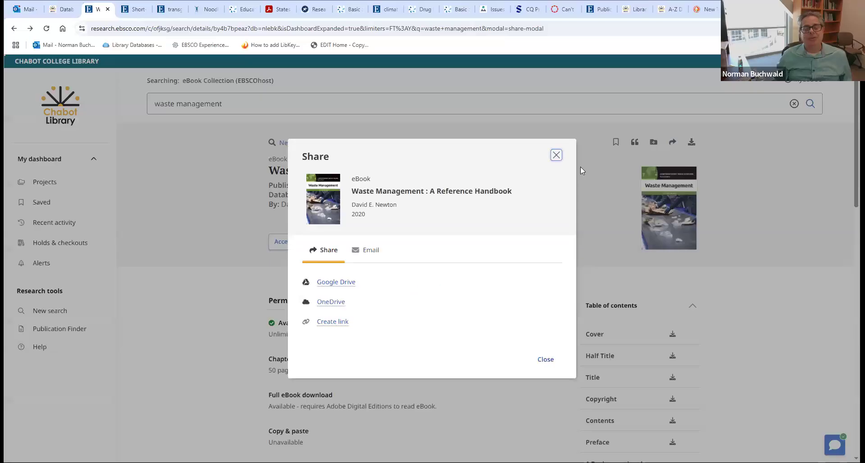
left_click(368, 253)
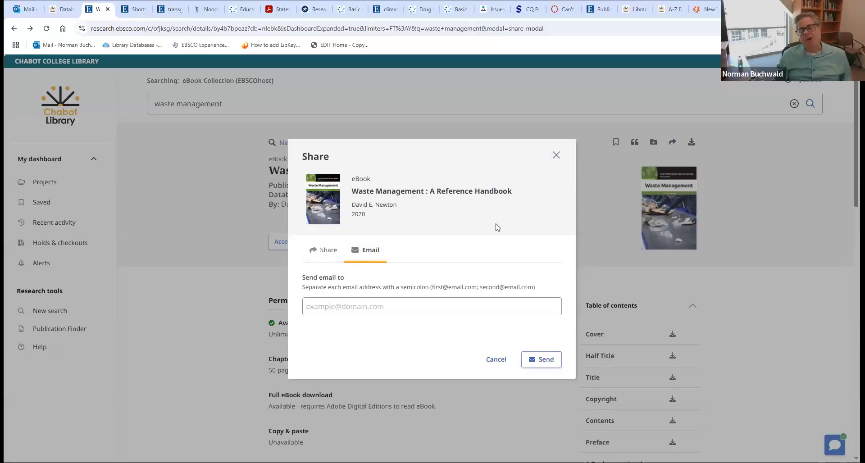
left_click(556, 156)
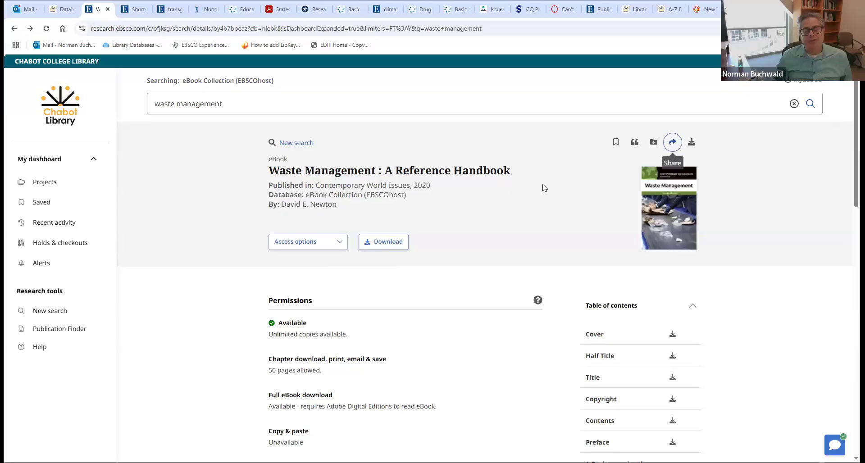
- Open the EPUB full text of Waste Management: A Reference Handbook
scroll(406, 293, "down", 3)
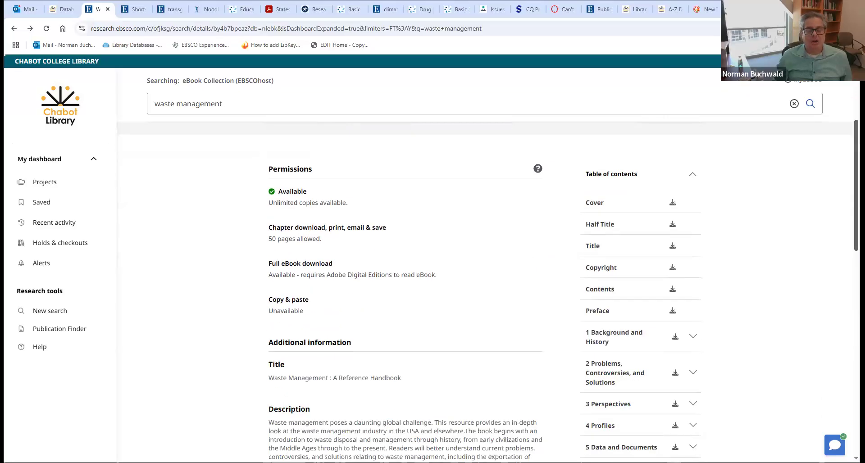
scroll(325, 270, "up", 3)
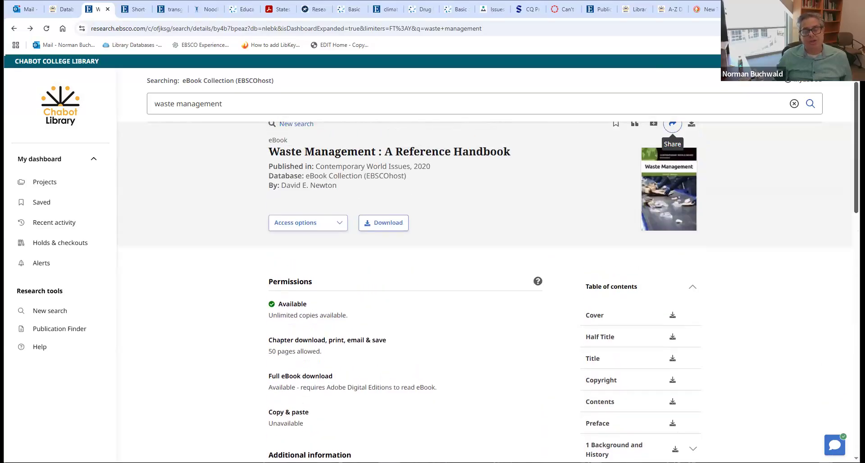
left_click(332, 241)
left_click(318, 276)
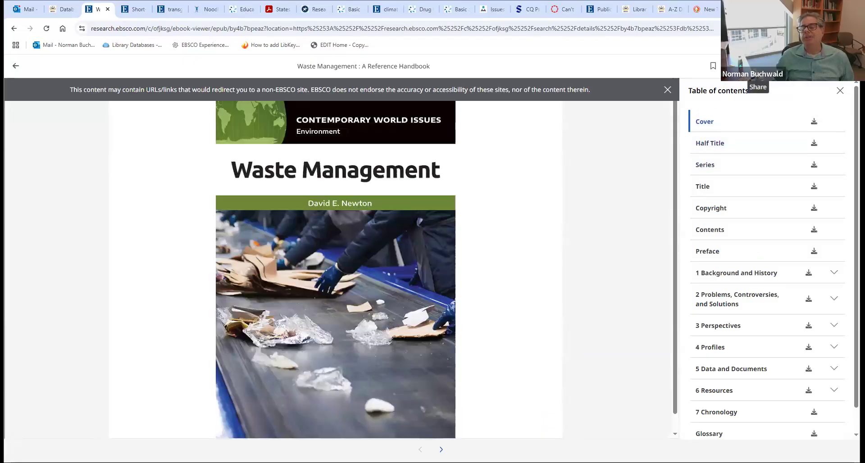
- Return to the waste management results list and open the 2009 Waste Management: A Reference Handbook record
left_click(758, 66)
left_click(545, 354)
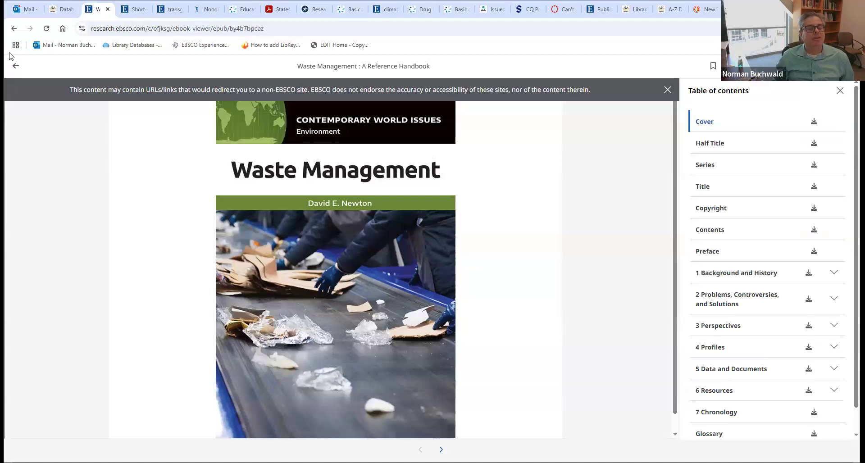
left_click(13, 28)
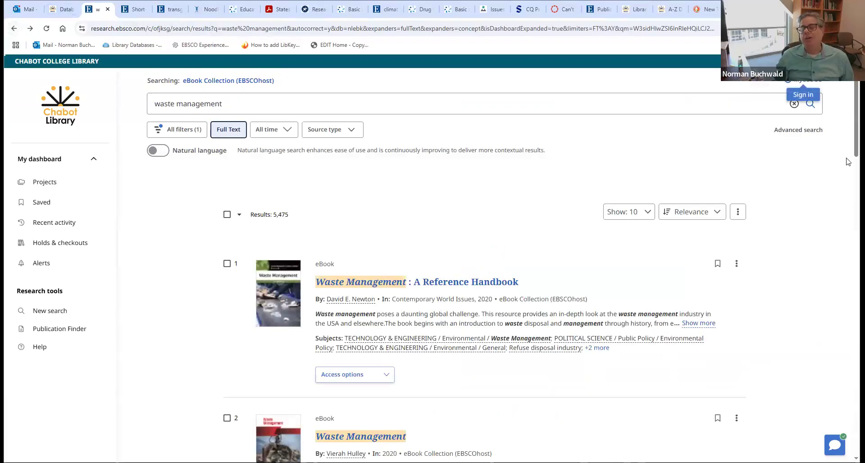
scroll(635, 289, "down", 4)
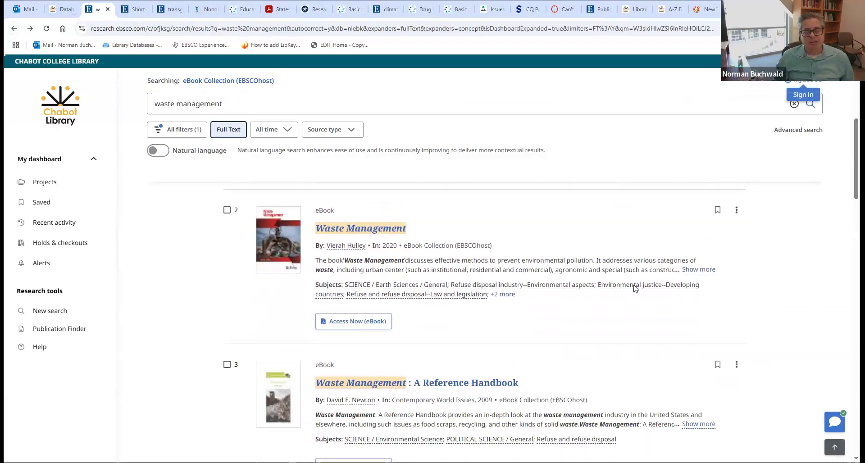
left_click(350, 386)
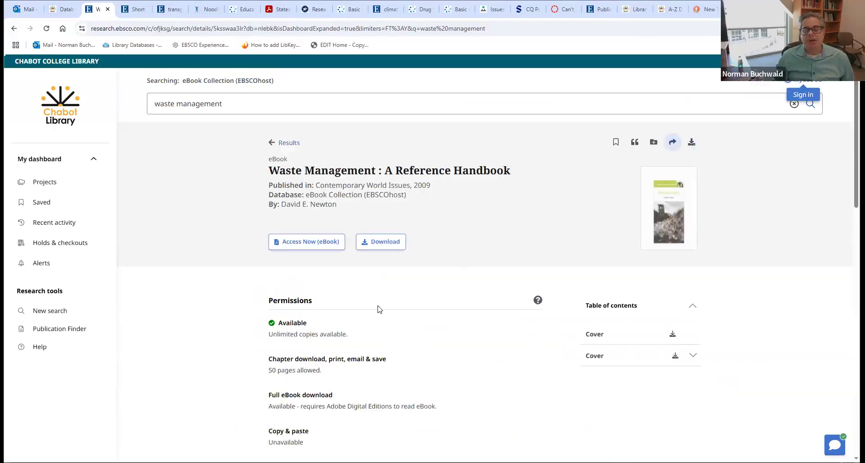
- Open the 2009 ebook, search it for 'electronic waste', and jump to the Electronic Waste passage
left_click(312, 243)
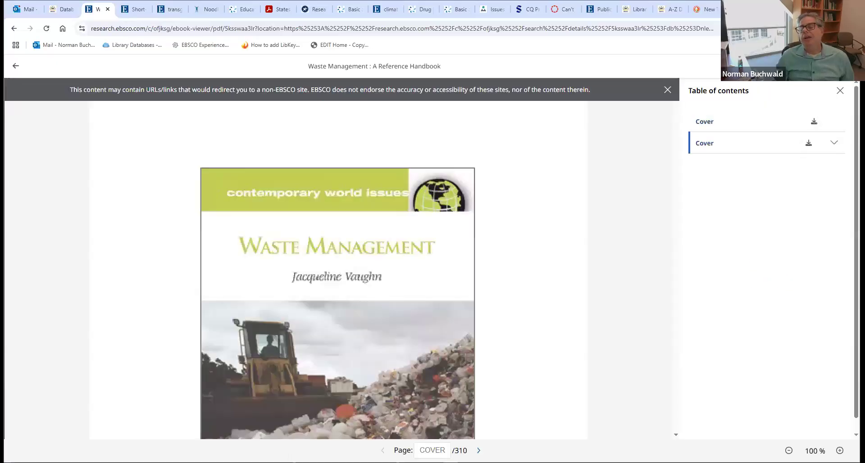
left_click(846, 66)
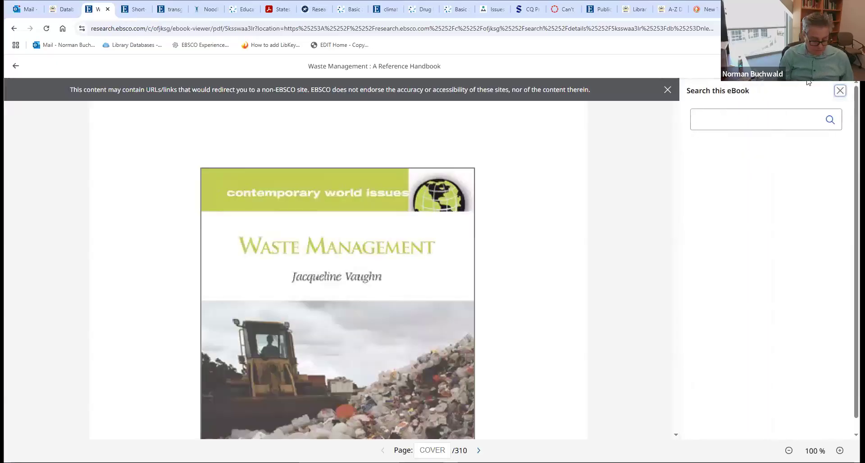
left_click(753, 124)
type("ele")
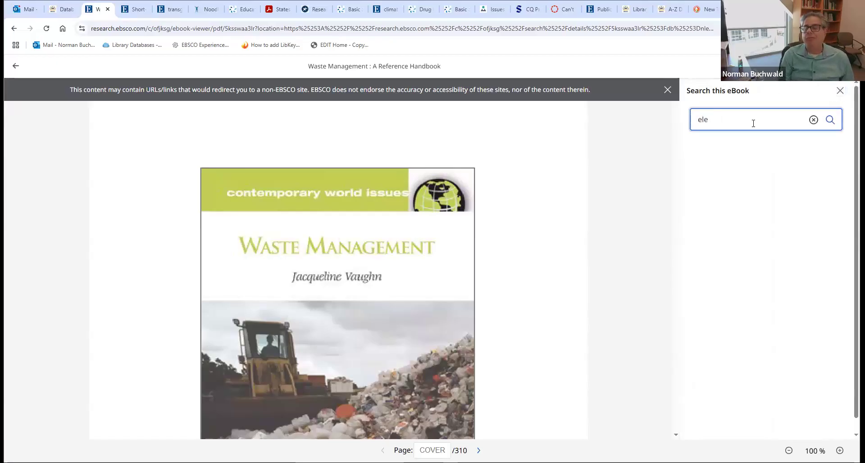
type("ctronic waste")
key("Return")
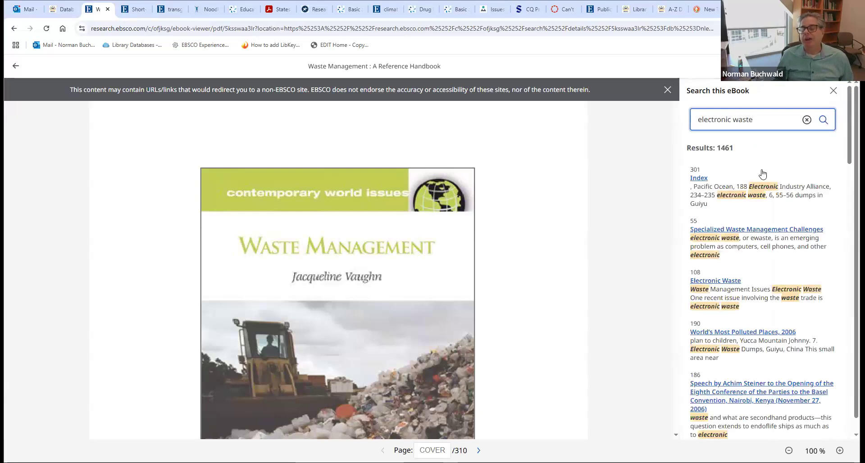
left_click(694, 281)
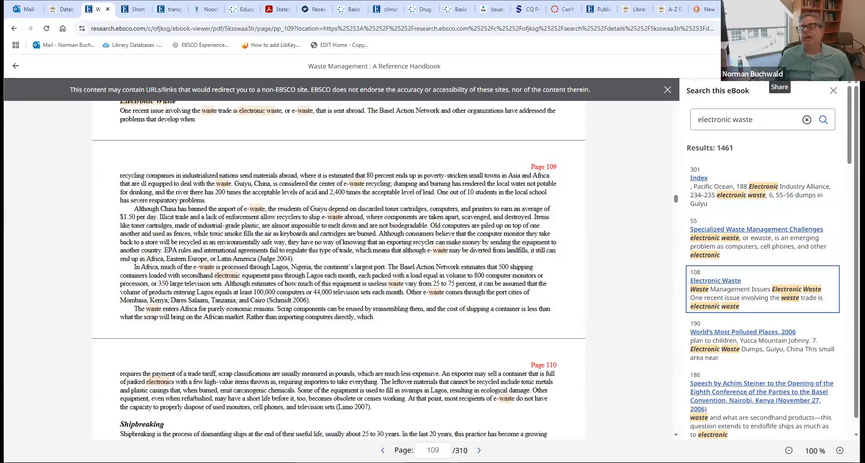
- Dismiss the sharing options and return to the 2009 handbook's record page
left_click(780, 66)
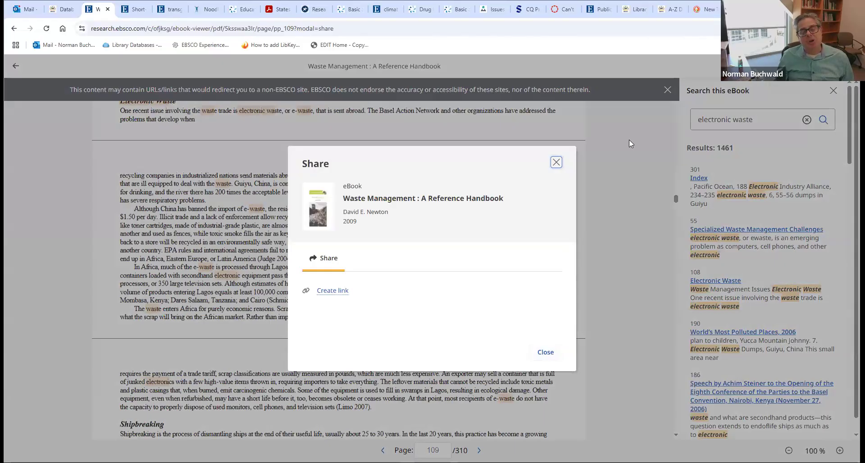
left_click(556, 165)
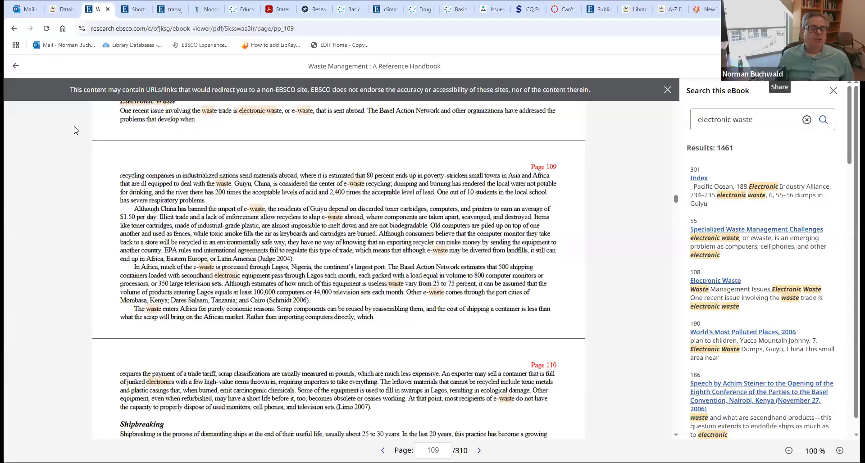
left_click(12, 30)
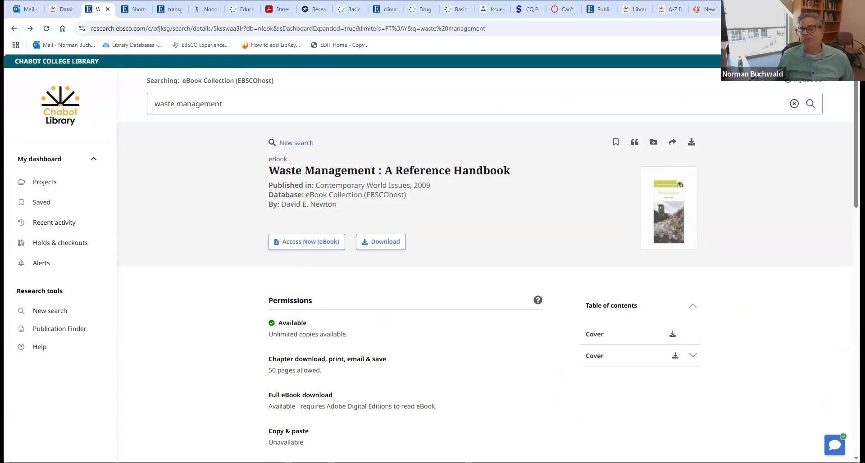
- Go back twice to the waste management advanced search, then switch to the library guide's Databases tab
scroll(486, 293, "down", 1)
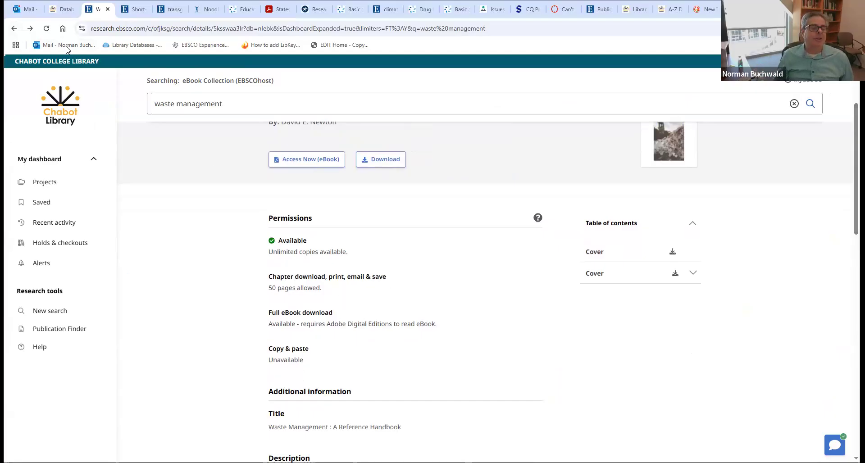
left_click(14, 30)
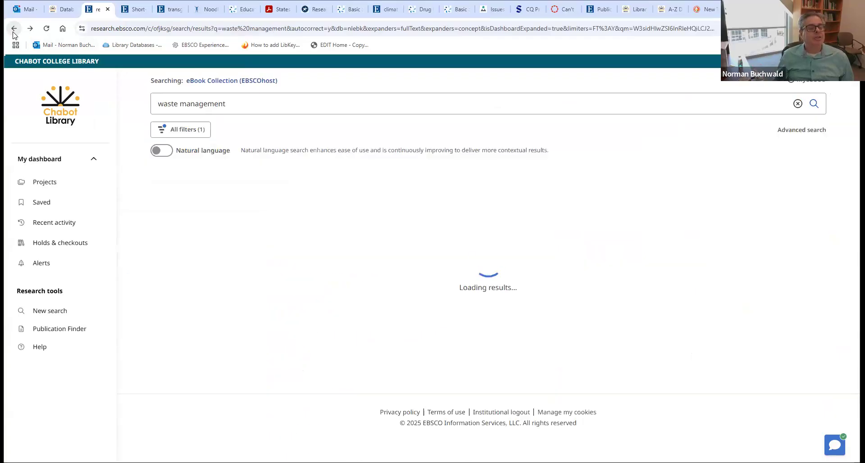
left_click(14, 29)
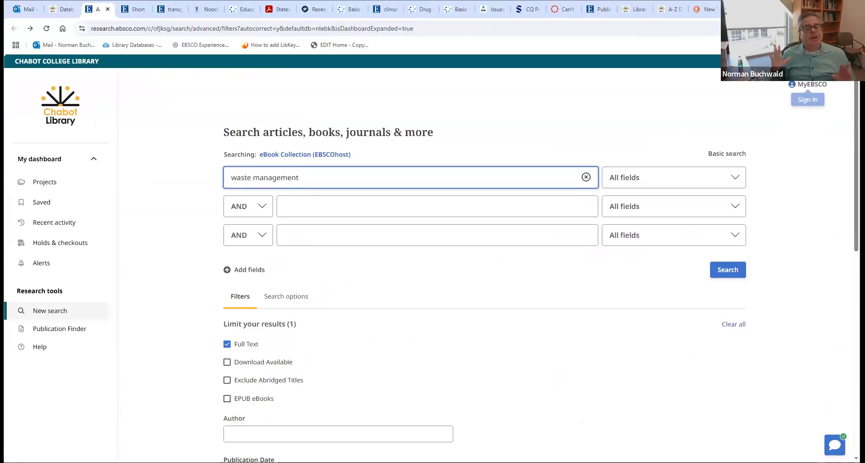
left_click(60, 9)
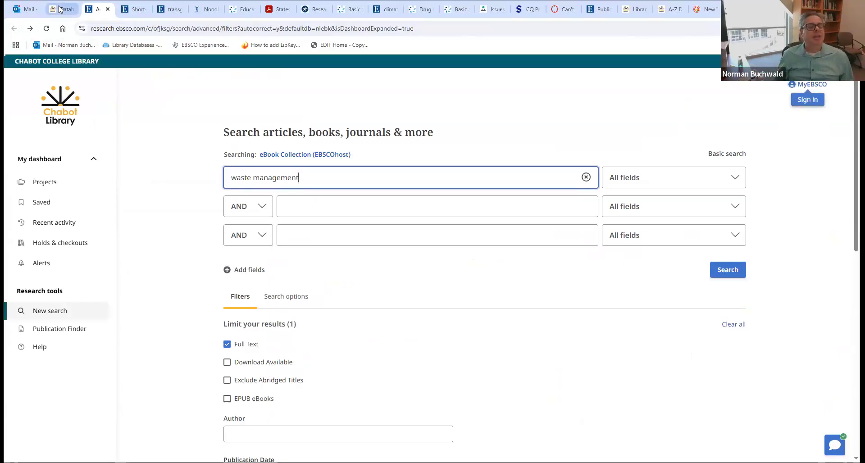
- Switch to the EBSCO tab and back, then open the Communication Studies guide's Library Catalog page
left_click(96, 6)
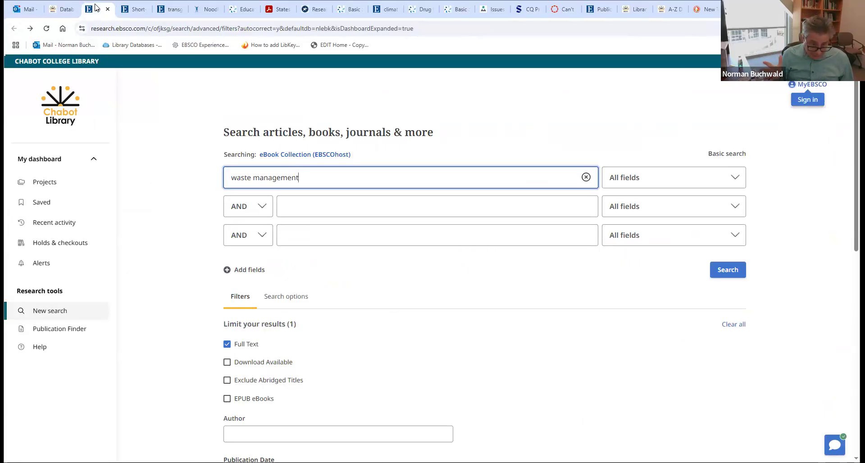
left_click(63, 9)
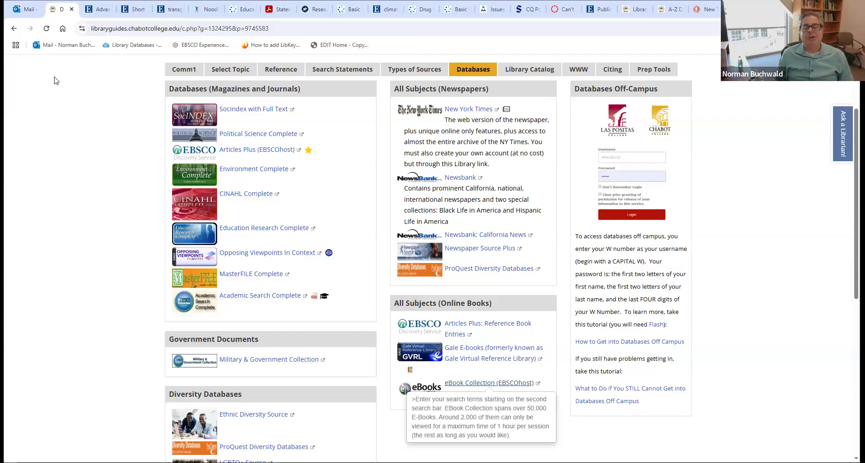
left_click(511, 69)
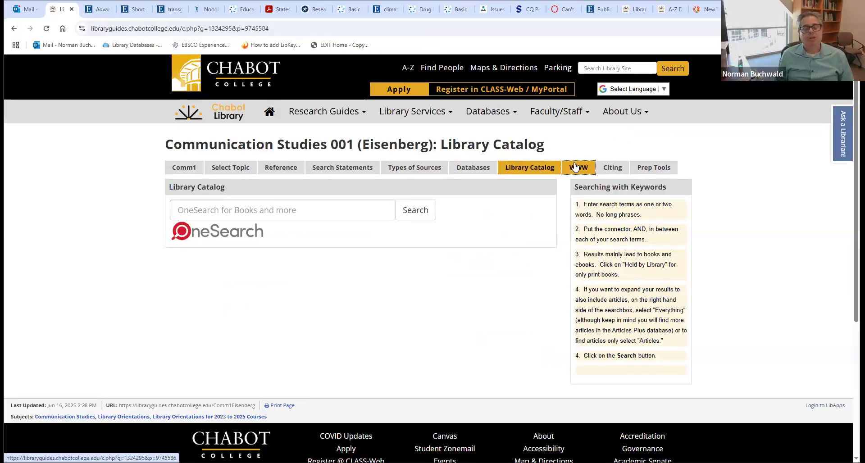
- Run a OneSearch catalog search for 'climate change' and review the 973,571 results
left_click(247, 210)
type("climate ch")
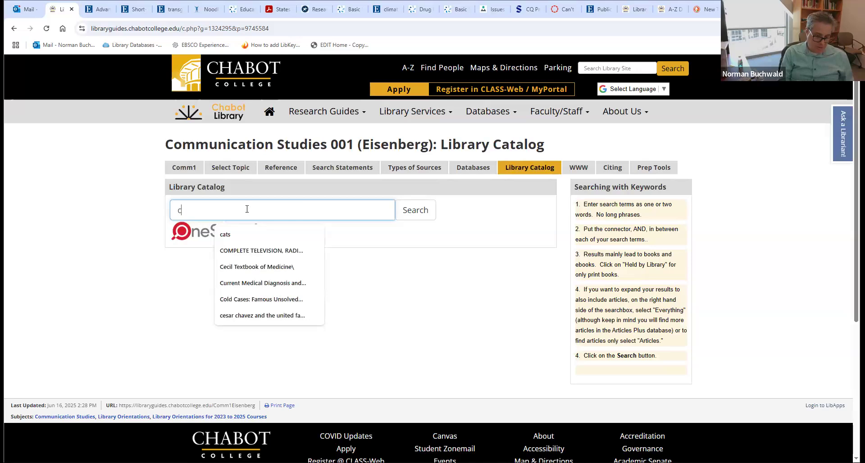
type("ange")
key("Return")
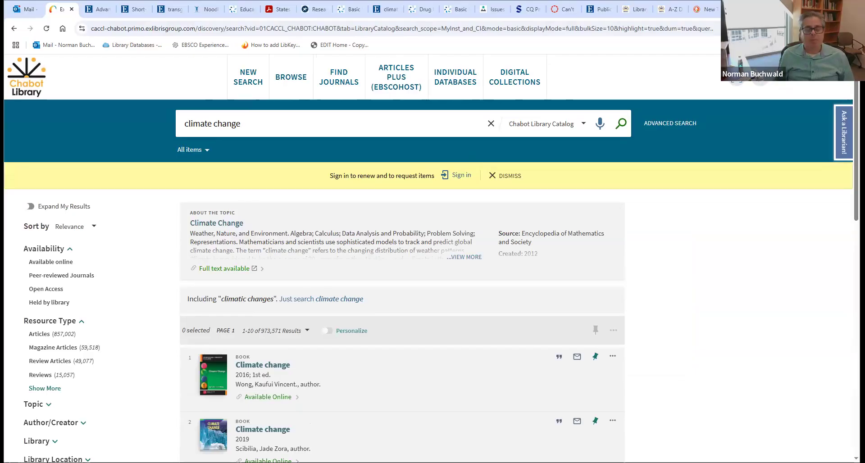
scroll(838, 229, "down", 4)
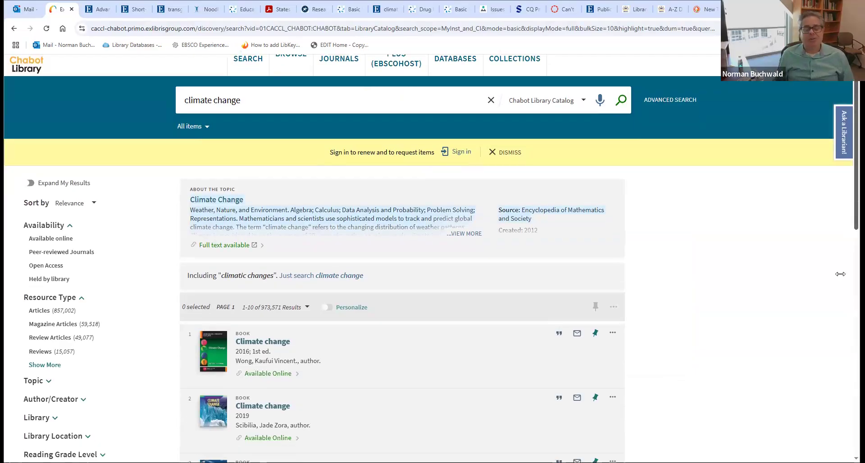
scroll(838, 229, "up", 2)
scroll(837, 229, "up", 2)
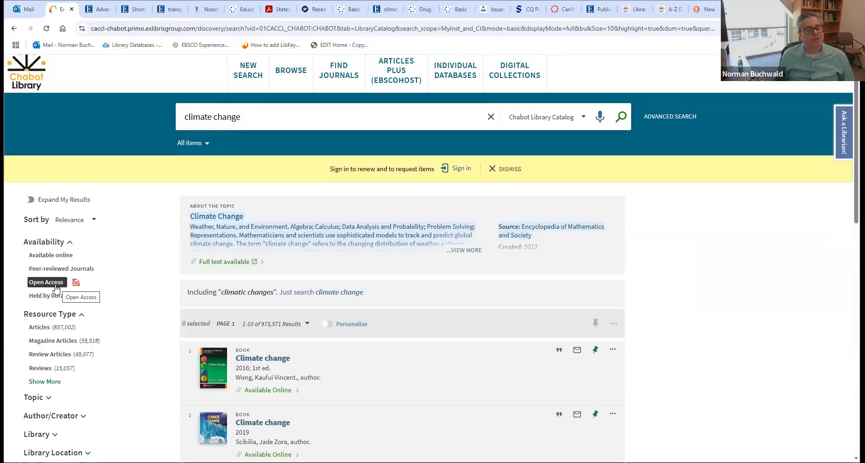
- Filter the climate change results to Held by library (220 items), then go back to the guide
left_click(49, 296)
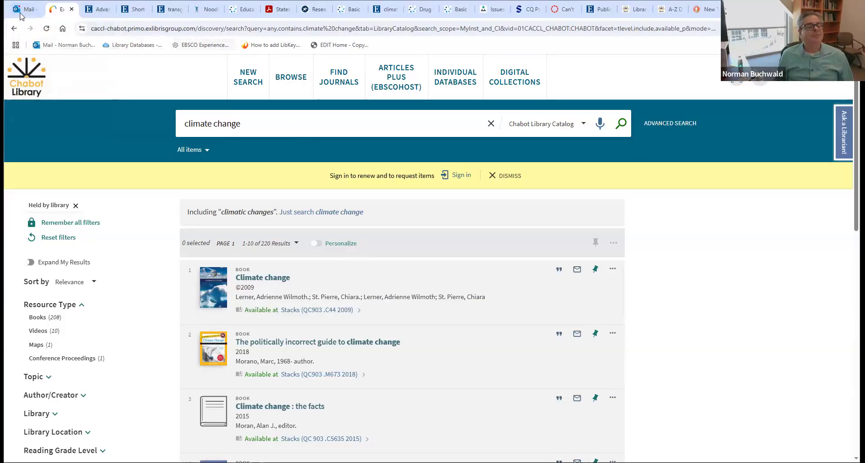
left_click(14, 28)
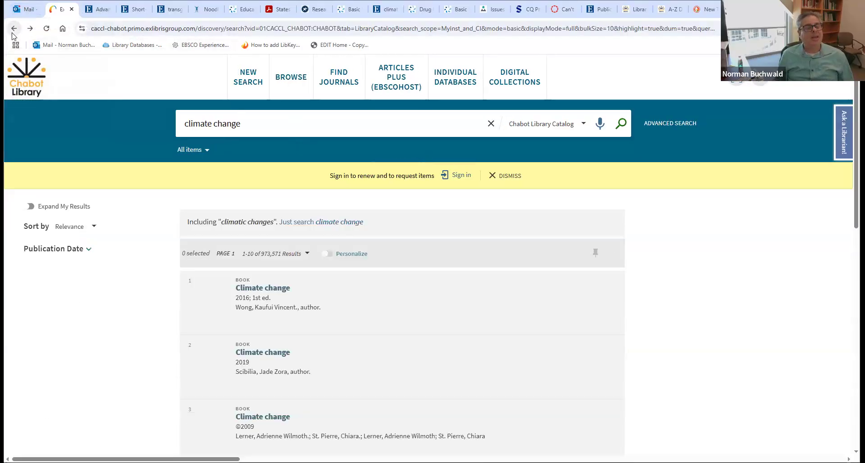
left_click(14, 28)
- Go to the guide's Citing page and open the APA 7th edition citation handout
left_click(12, 34)
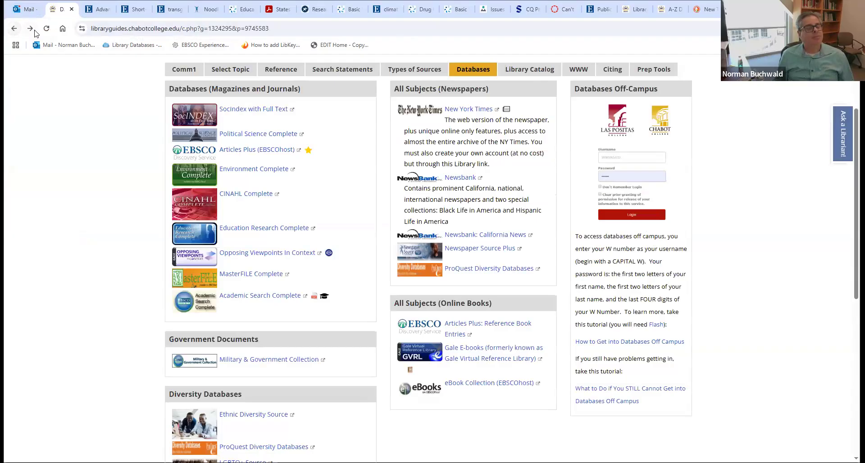
left_click(30, 28)
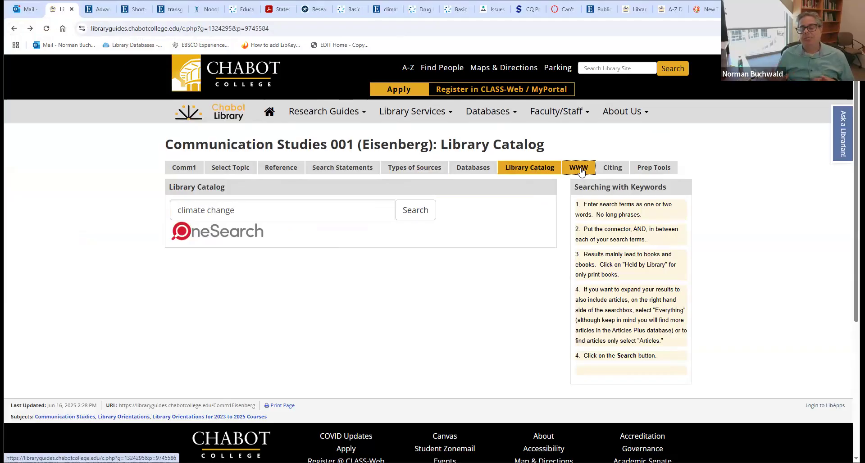
left_click(605, 173)
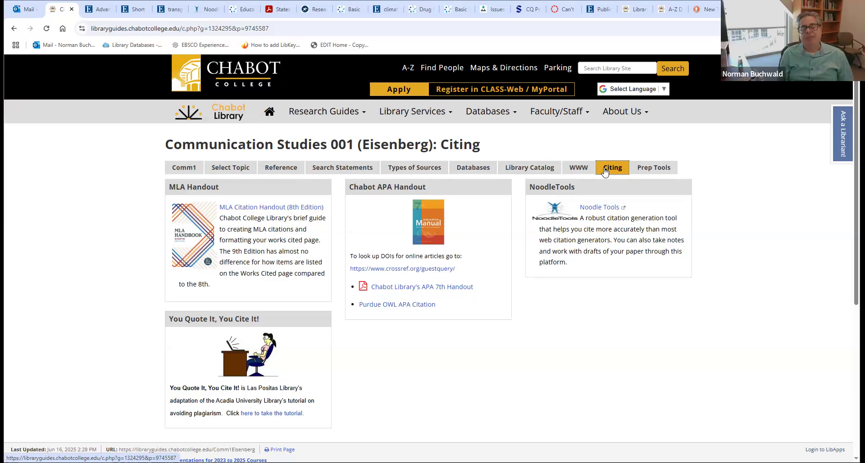
left_click(429, 290)
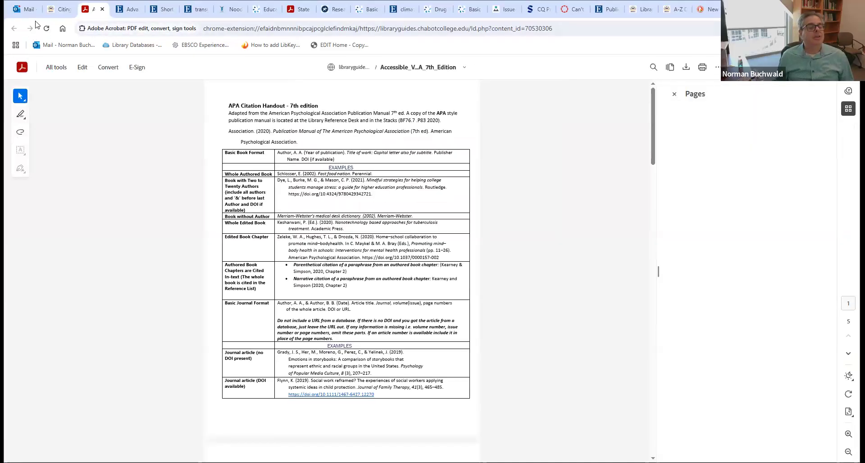
left_click(60, 9)
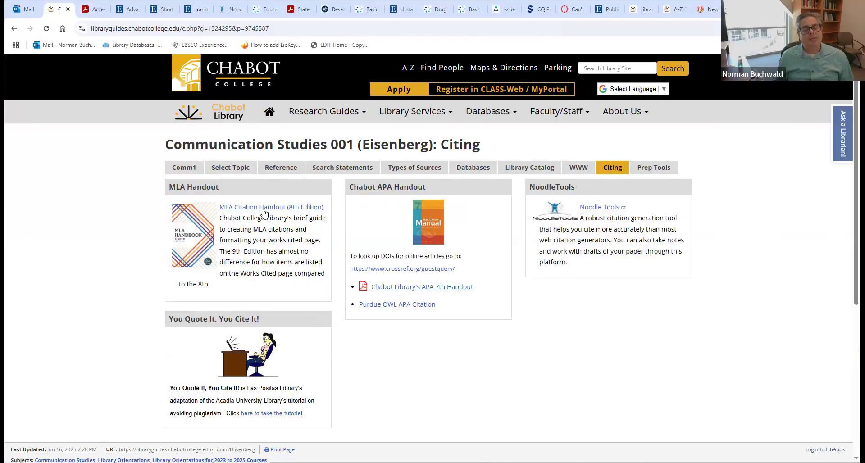
- Open the MLA Citation Handout (8th Edition), then go to the NoodleTools sign-in page
left_click(265, 207)
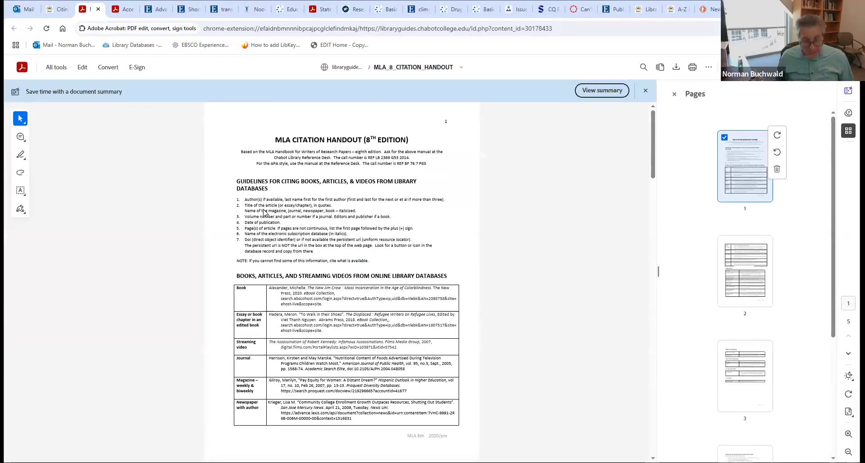
left_click(59, 9)
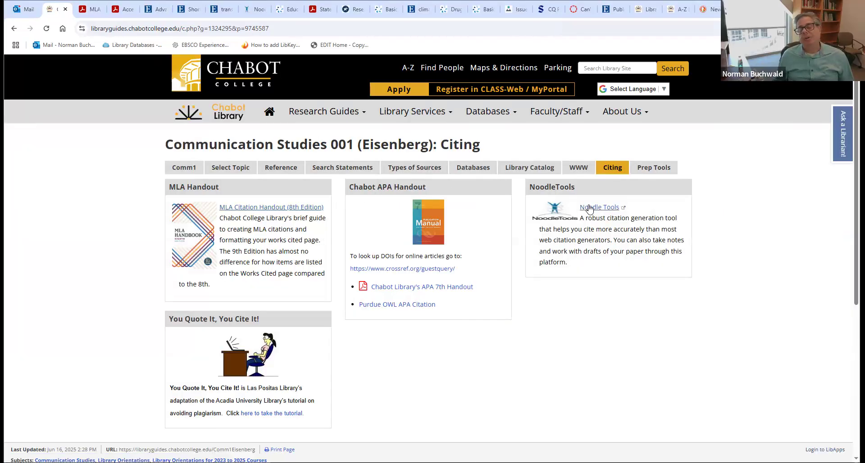
left_click(594, 207)
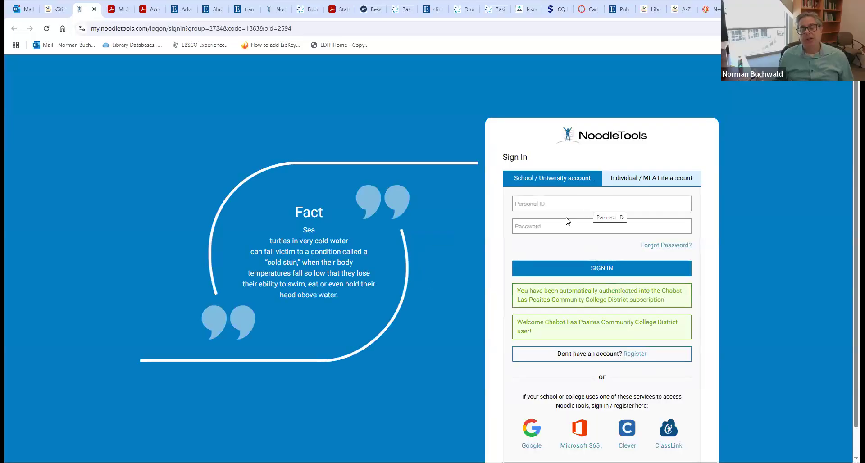
- Enter the school account's personal ID in the NoodleTools sign-in form
left_click(556, 203)
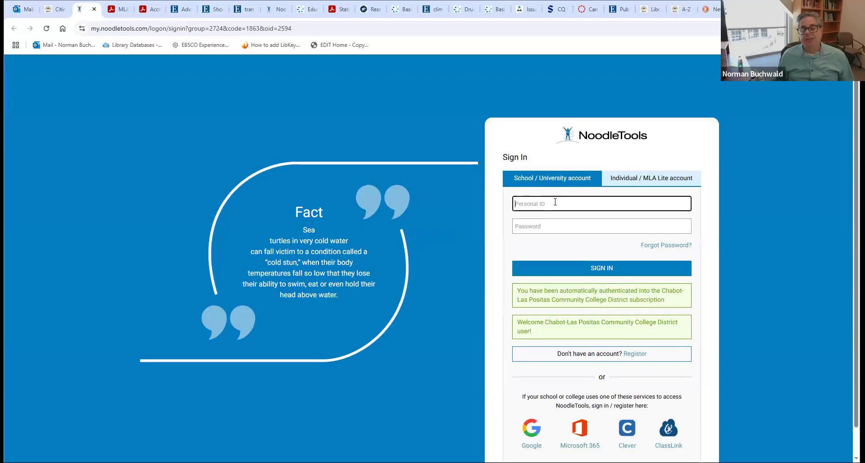
type("waldn")
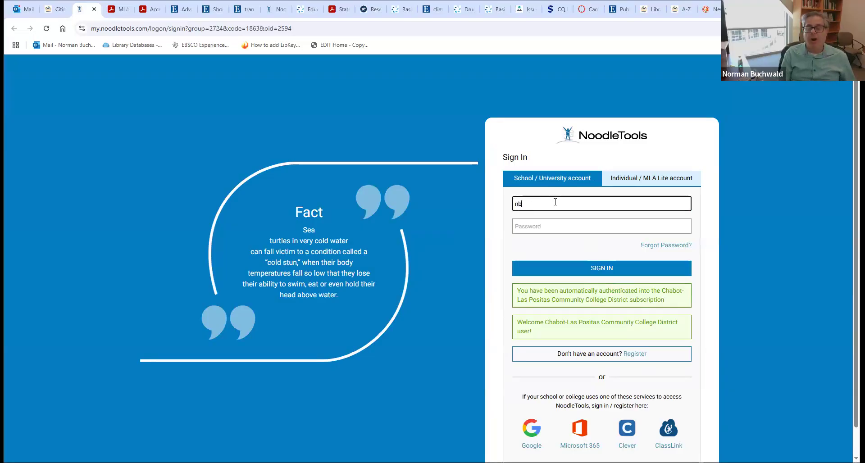
key("BackSpace")
key("BackSpace")
key("BackSpace")
key("BackSpace")
key("BackSpace")
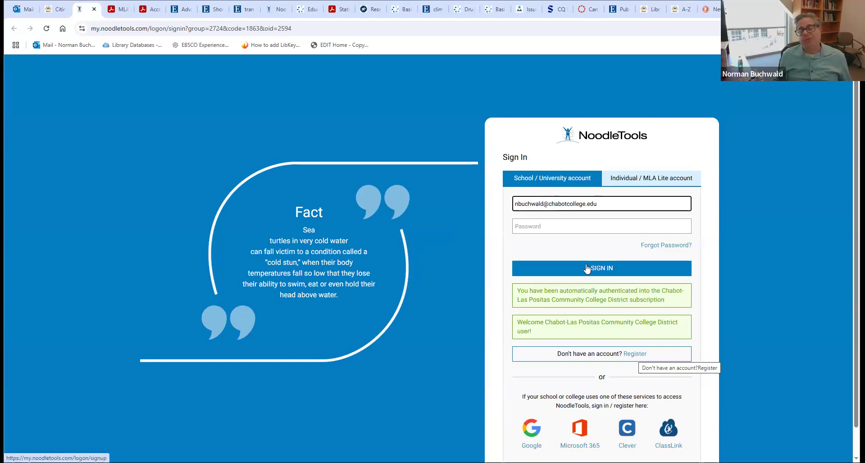
- Enter the account password and, after the first attempt fails, re-enter it to sign in
left_click(559, 226)
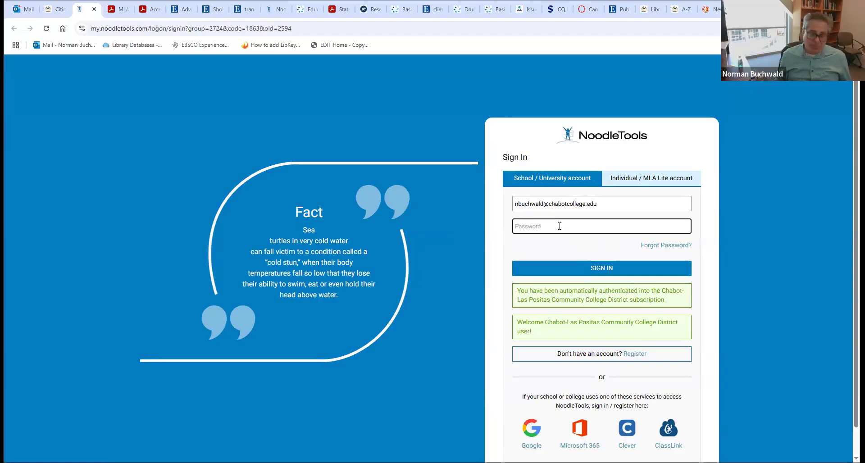
type("•")
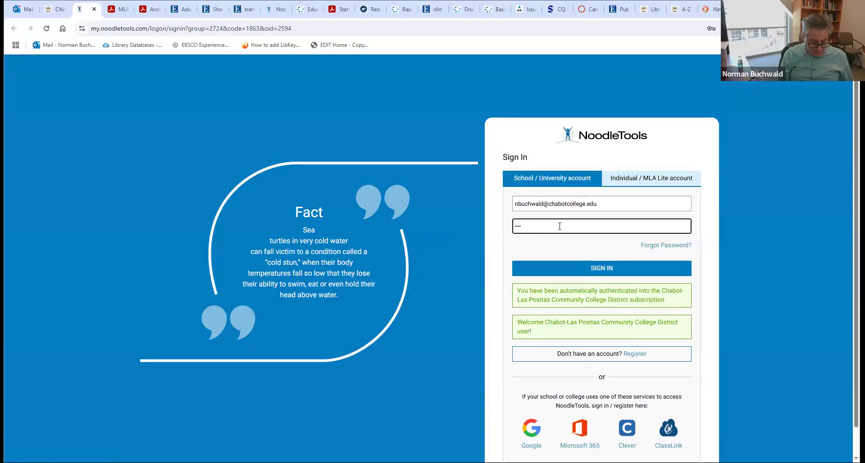
key("BackSpace")
key("BackSpace")
key("BackSpace")
type("•")
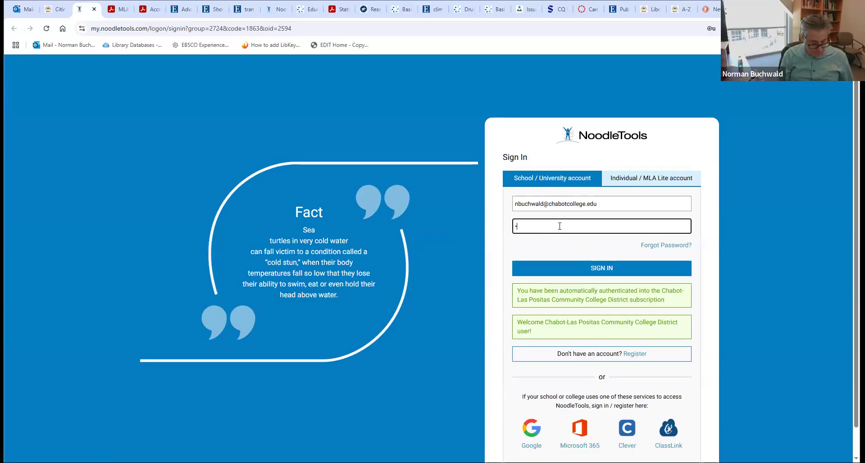
key("Return")
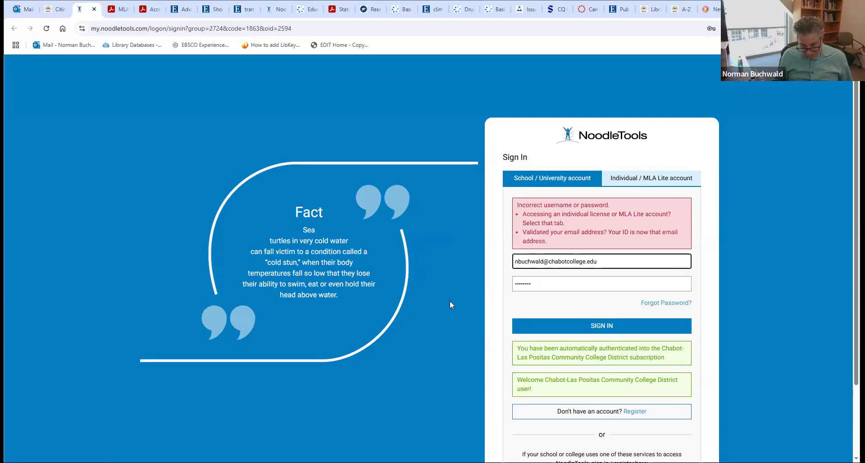
key("Tab")
key("BackSpace")
type("••••••••")
key("Return")
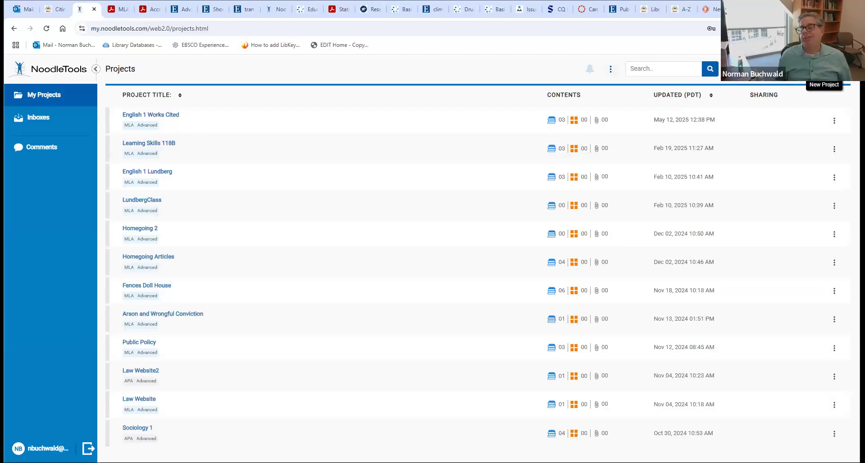
- Create a new APA project titled 'Comm Studies 1' and open its empty Sources page
left_click(825, 69)
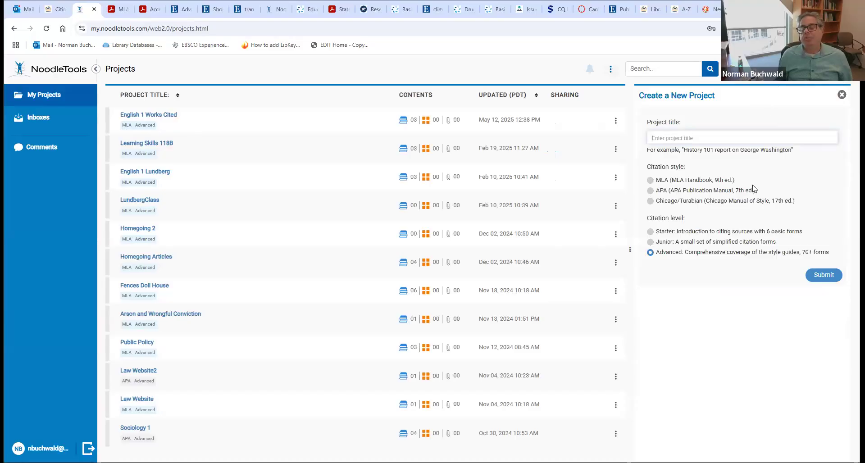
left_click(650, 191)
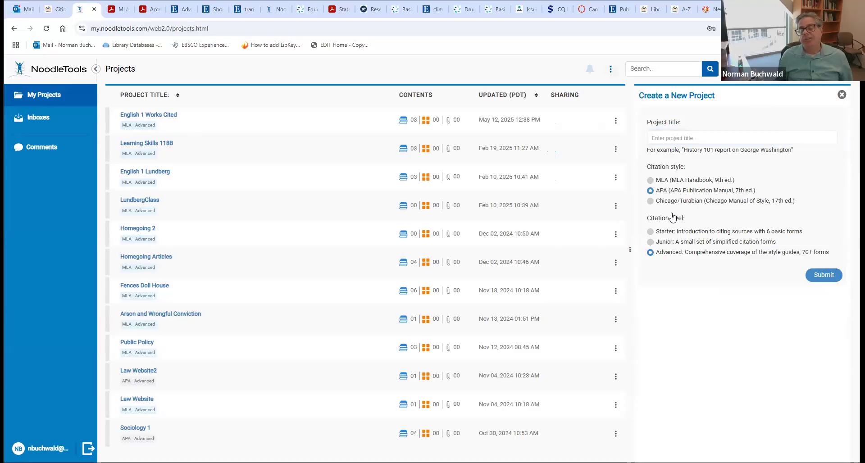
left_click(817, 275)
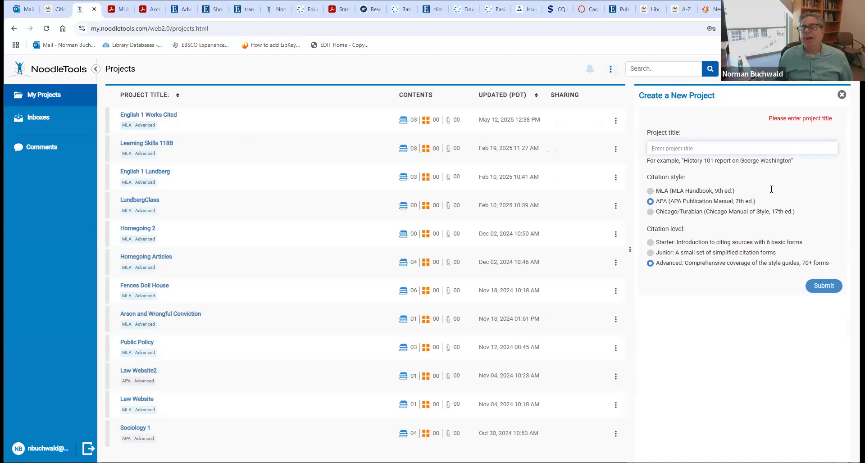
left_click(704, 152)
type("Comm Studies 1")
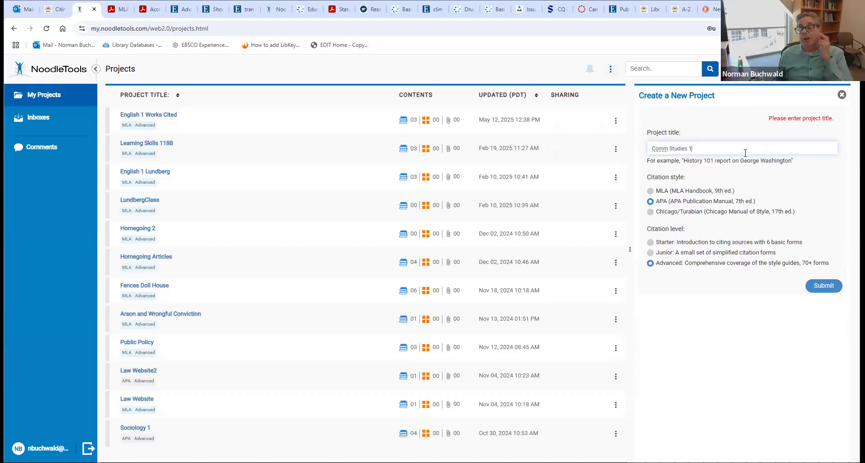
left_click(827, 287)
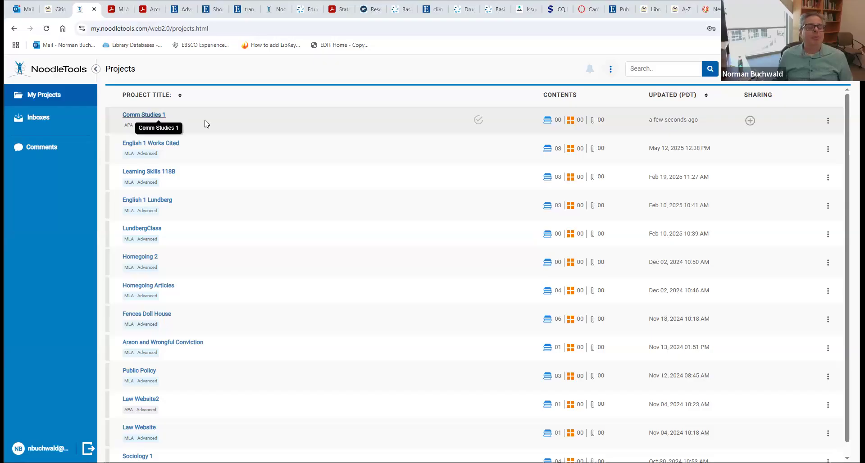
left_click(159, 117)
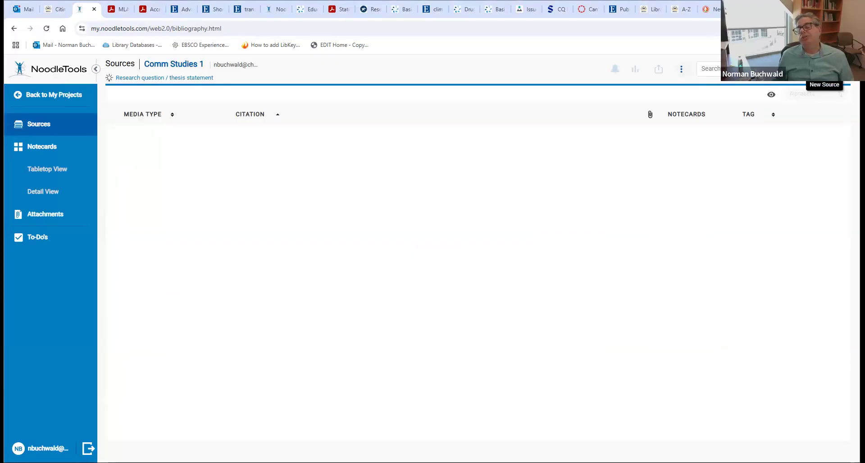
- Preview a new Database > Journal article citation form and its database list, then go back unsaved
left_click(841, 94)
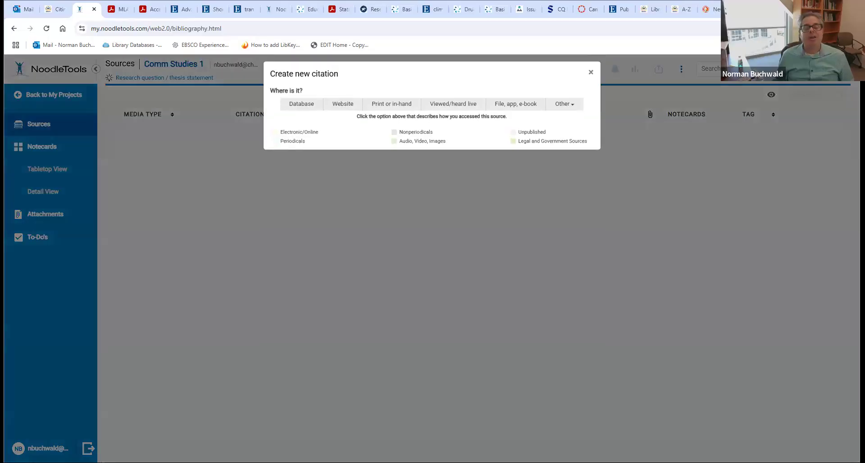
left_click(291, 105)
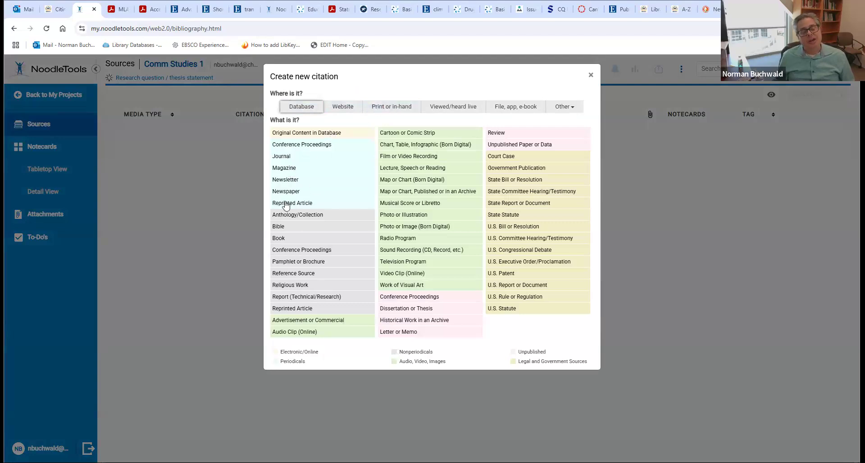
left_click(279, 158)
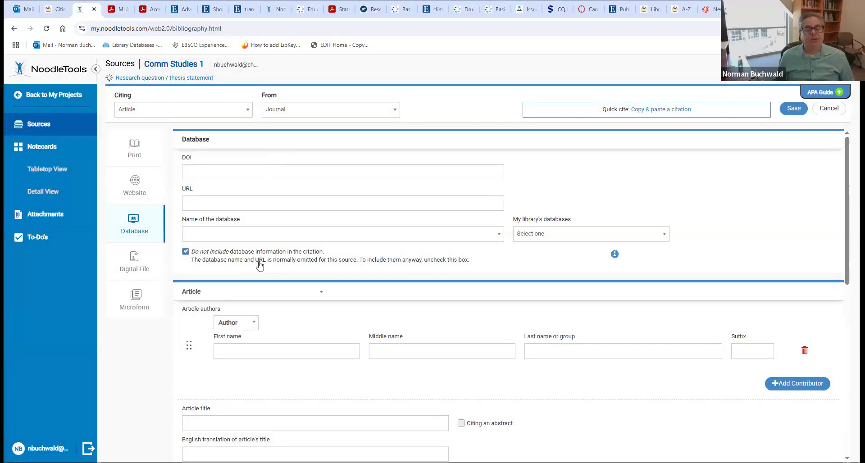
left_click(293, 232)
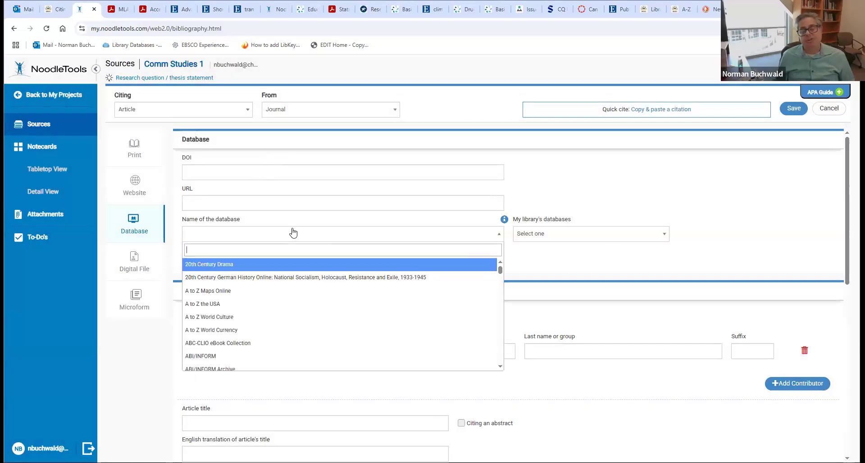
left_click(293, 232)
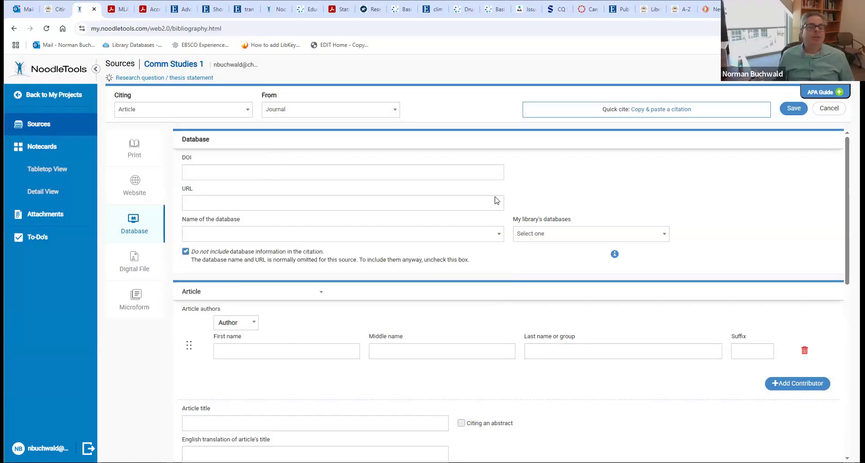
left_click(15, 30)
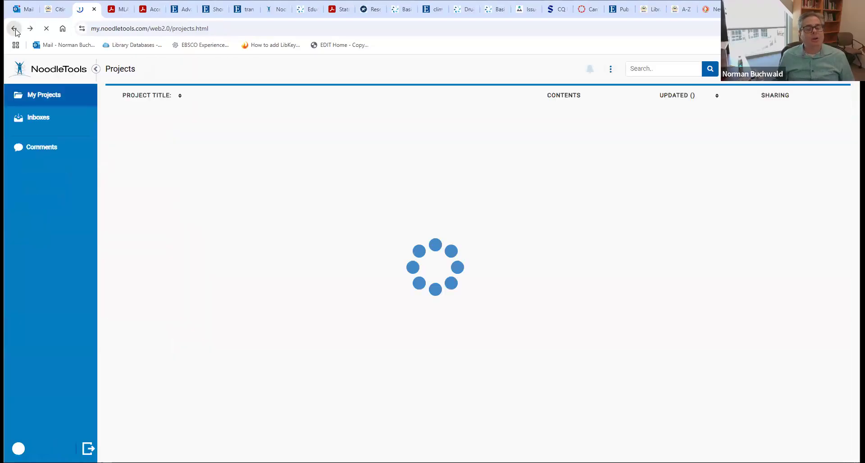
- Export all sources of English 1 Works Cited to Google Docs, then return to the project
left_click(157, 144)
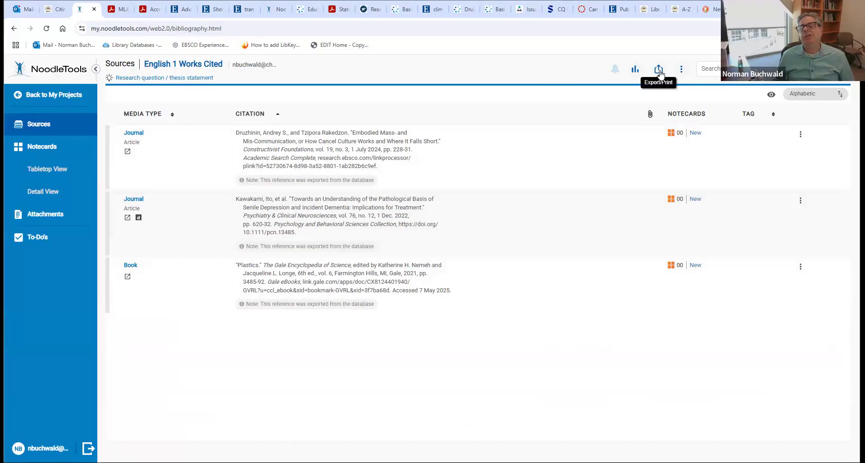
left_click(659, 71)
left_click(658, 72)
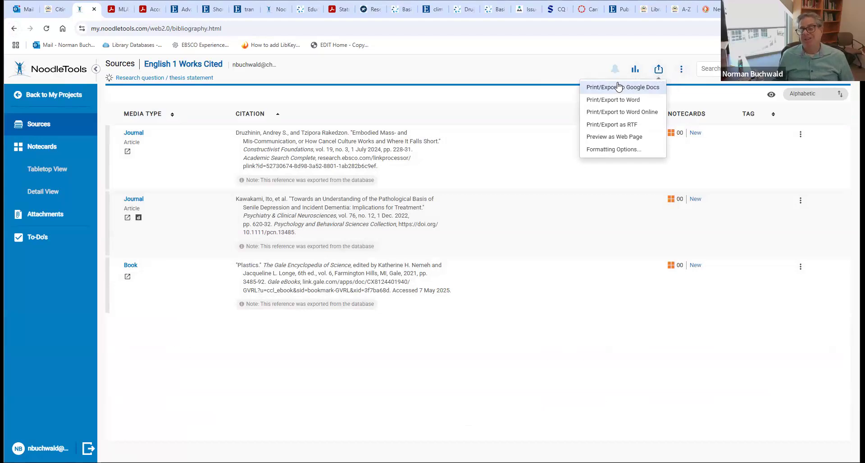
left_click(619, 87)
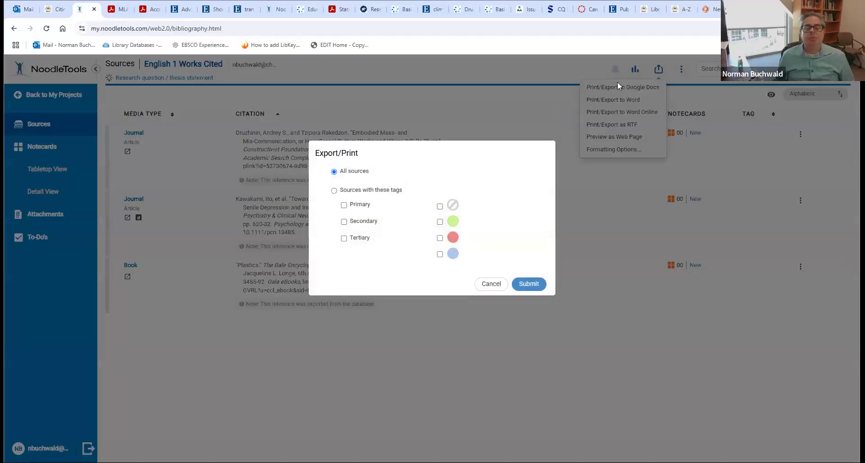
left_click(531, 285)
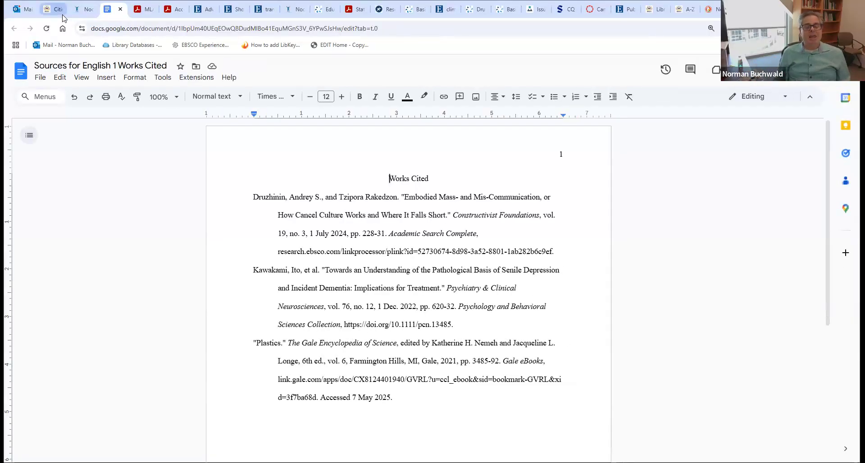
left_click(78, 10)
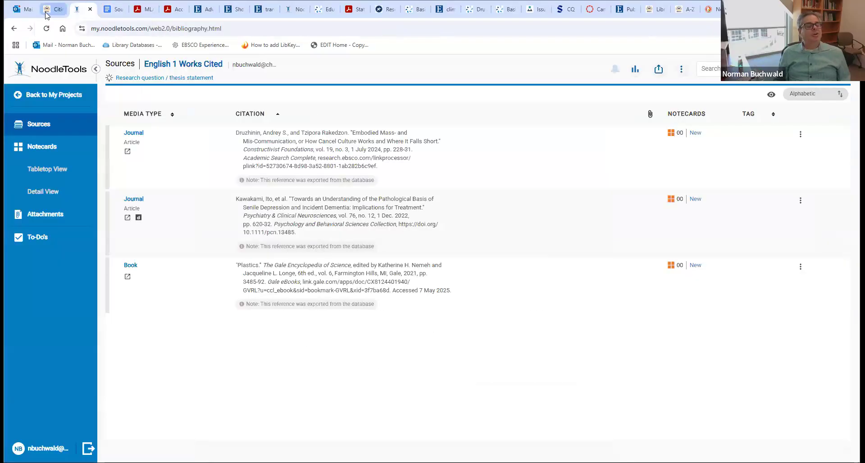
- Switch to the browser tab with the Eisenberg library guide's Citing page
left_click(49, 11)
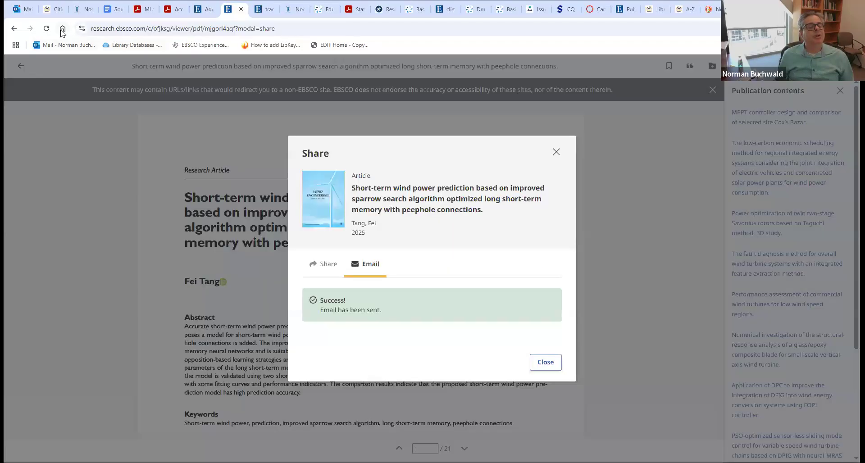
- Navigate from the library home via Library Orientation Guides to the Communication Studies 001 Databases page
left_click(62, 29)
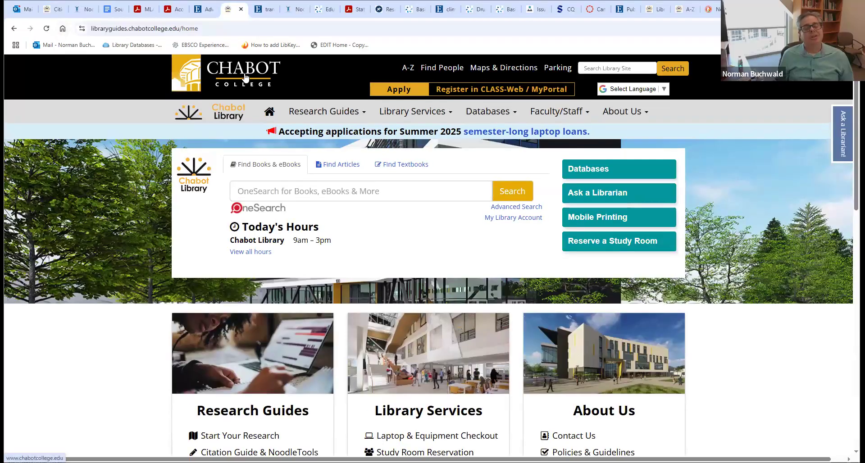
left_click(317, 111)
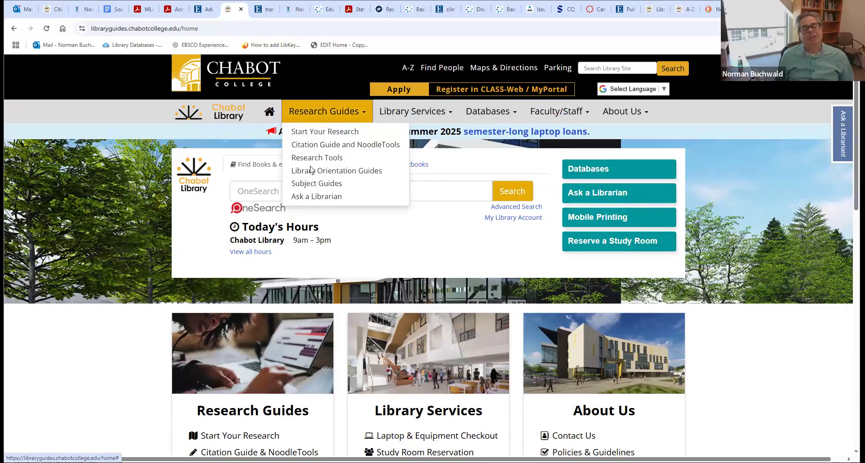
left_click(309, 170)
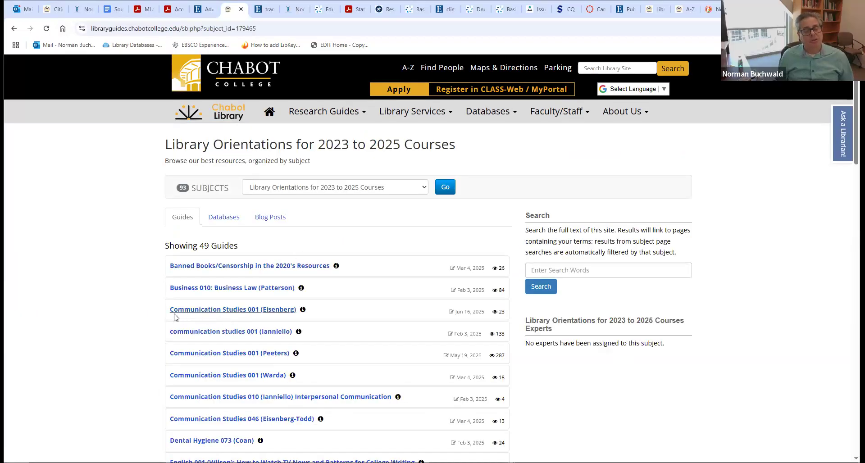
left_click(280, 310)
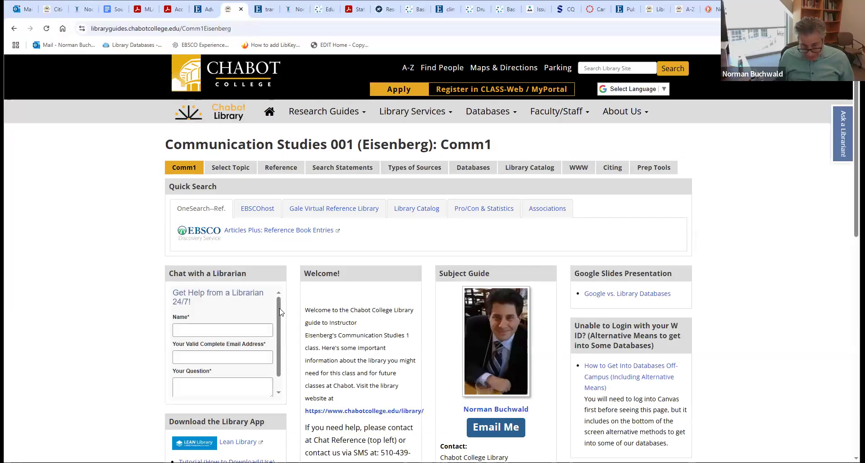
left_click(459, 170)
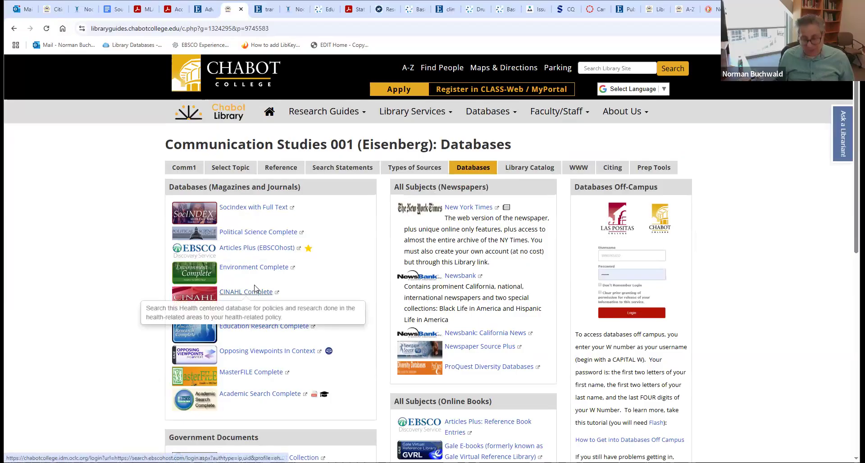
mouse_move(272, 210)
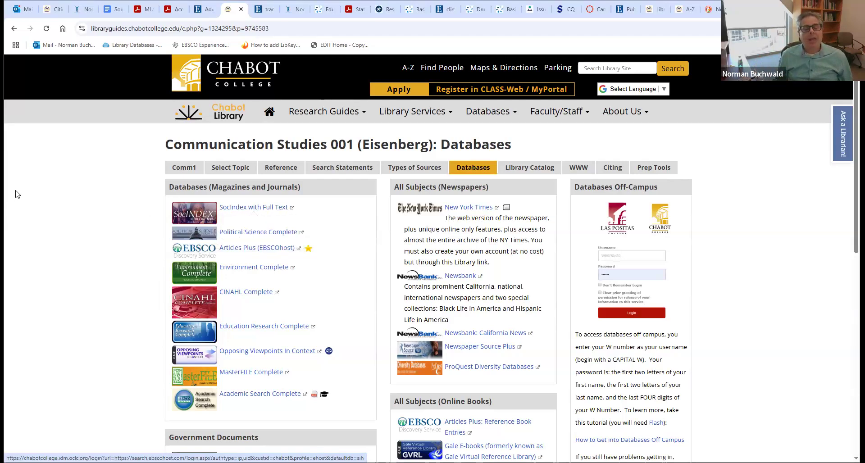
- Open the guide's Reference page and launch Gale Directory Library (Encyclopedia of Associations) in a new tab
left_click(230, 171)
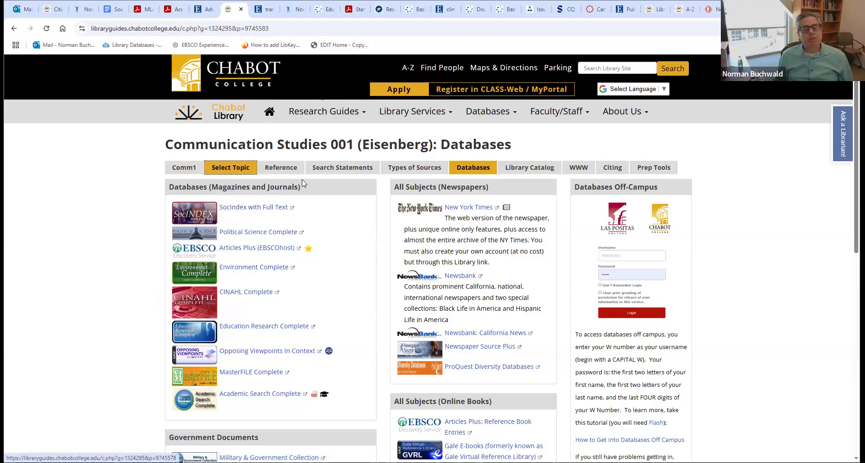
left_click(282, 170)
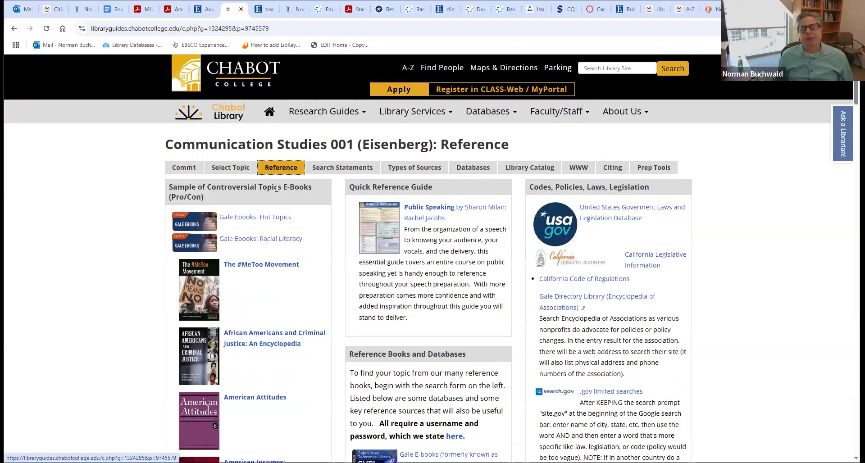
left_click(615, 300)
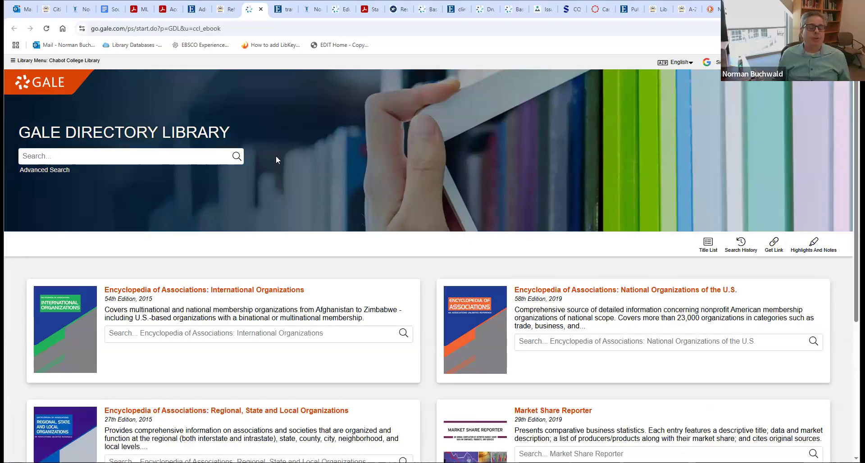
- Run a 'climate change' search, then go to the National Organizations of the U.S. 58th edition
left_click(225, 156)
type("c")
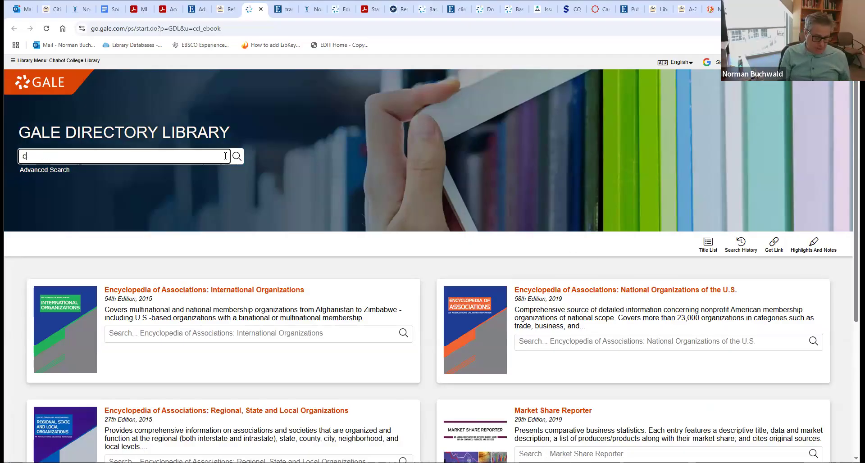
type("limate change")
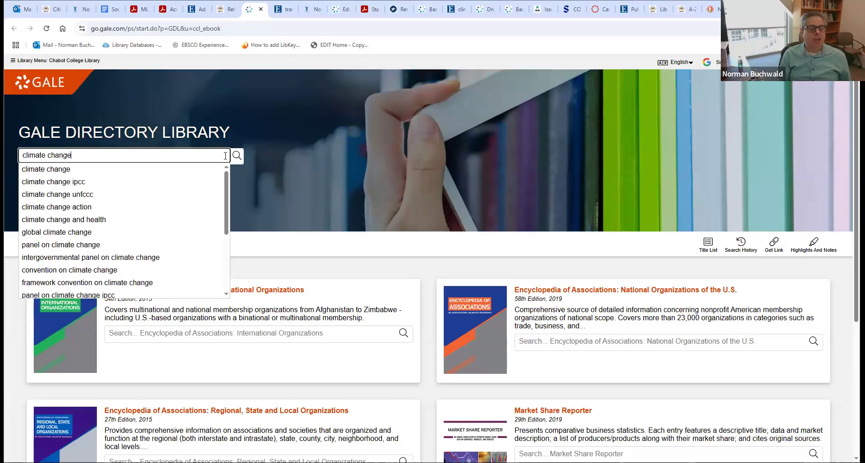
key("Return")
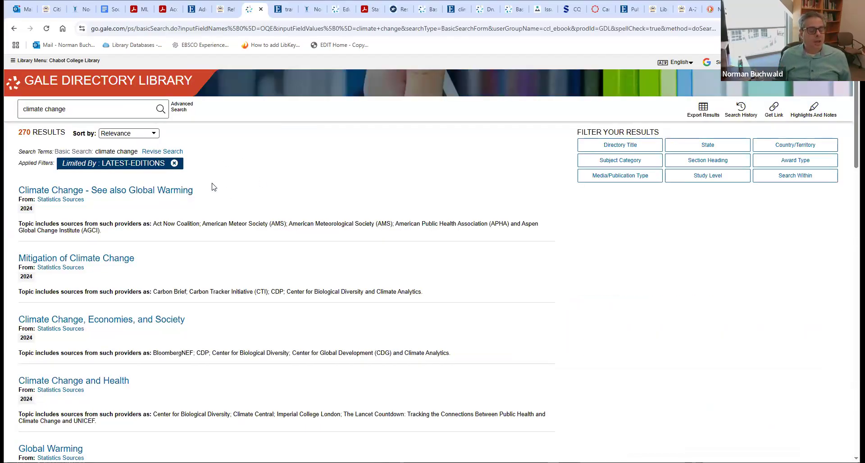
left_click(14, 28)
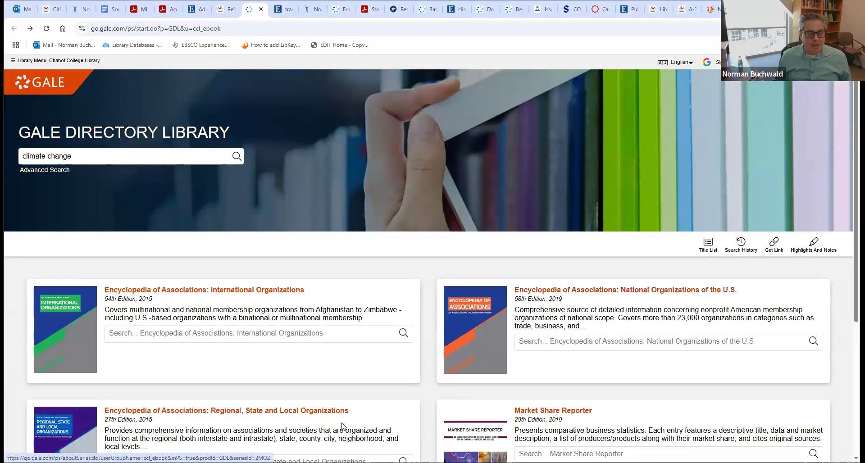
left_click(570, 291)
left_click(233, 334)
- Search the directory for 'climate change' again and view page 2 of the 270 results
left_click(113, 111)
type("climate change")
key("Return")
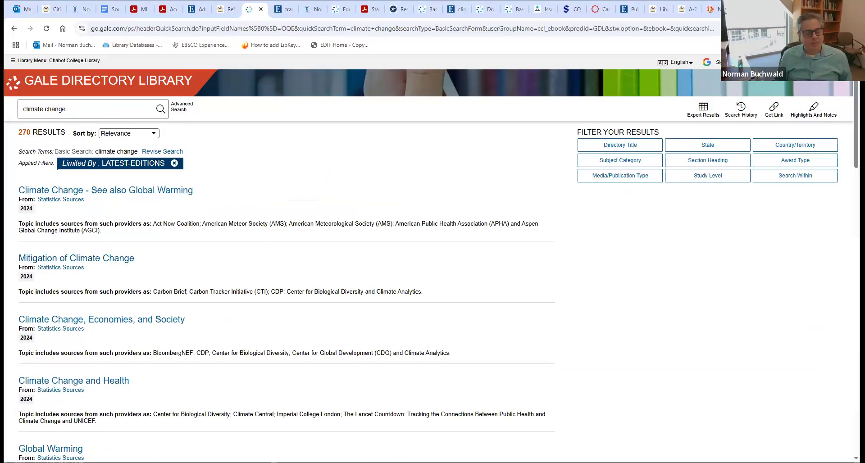
scroll(77, 258, "down", 14)
scroll(849, 423, "down", 10)
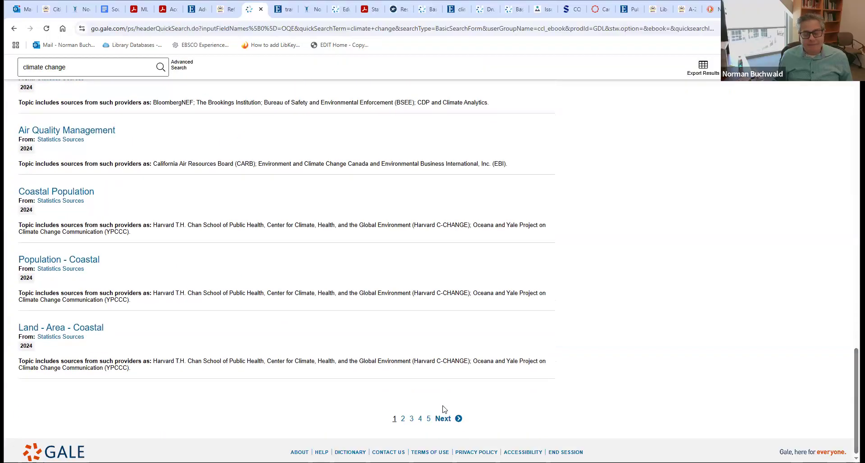
left_click(404, 419)
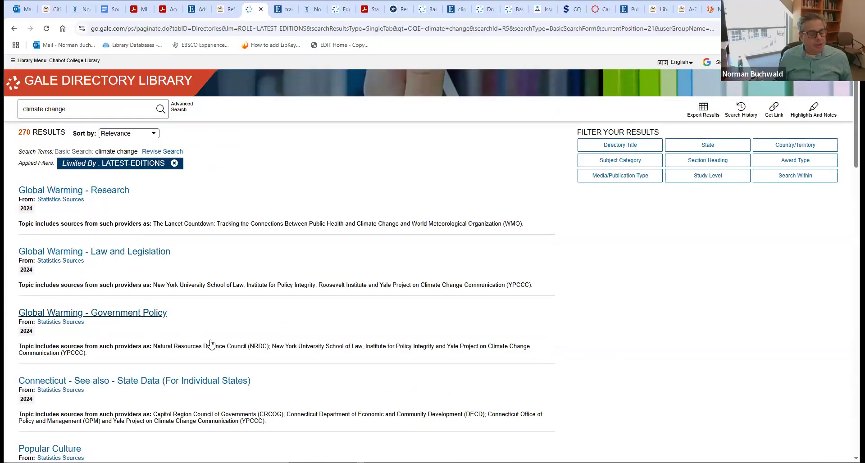
scroll(815, 199, "down", 10)
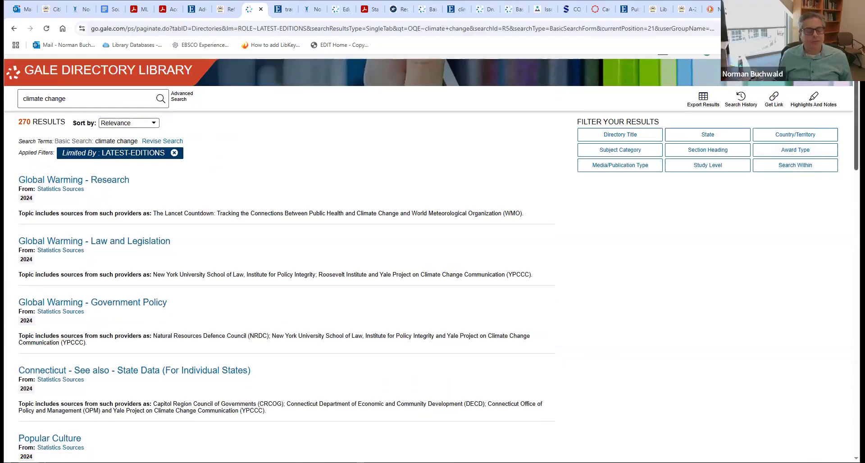
scroll(287, 271, "down", 7)
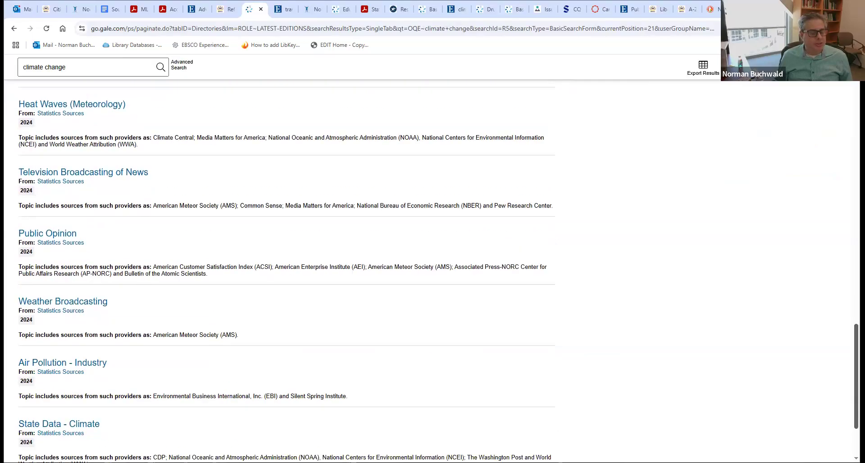
- Return to the National Organizations series page and search within it for 'climate change'
left_click(14, 29)
left_click(13, 30)
left_click(13, 29)
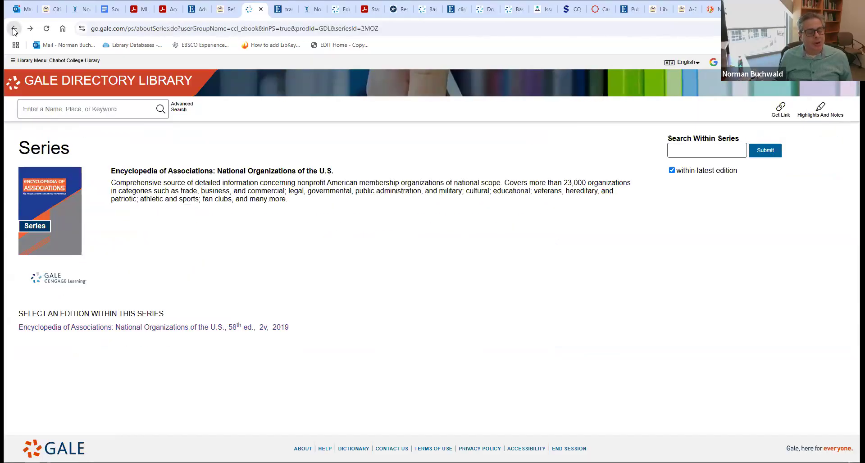
left_click(730, 150)
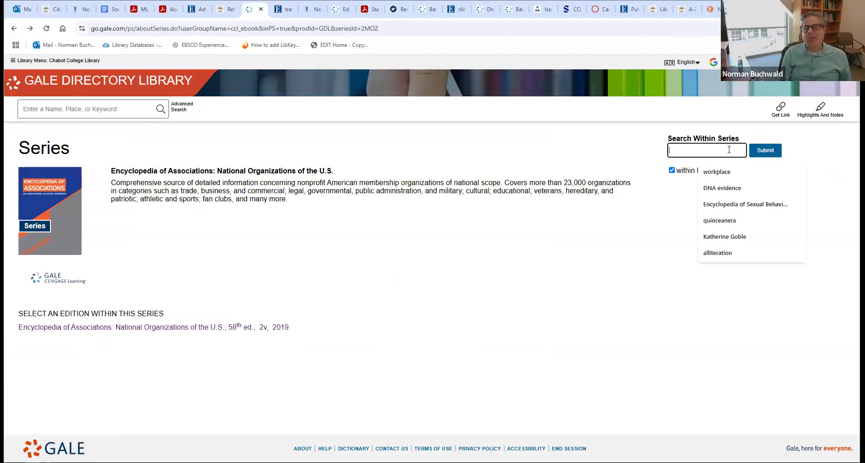
type("climate change")
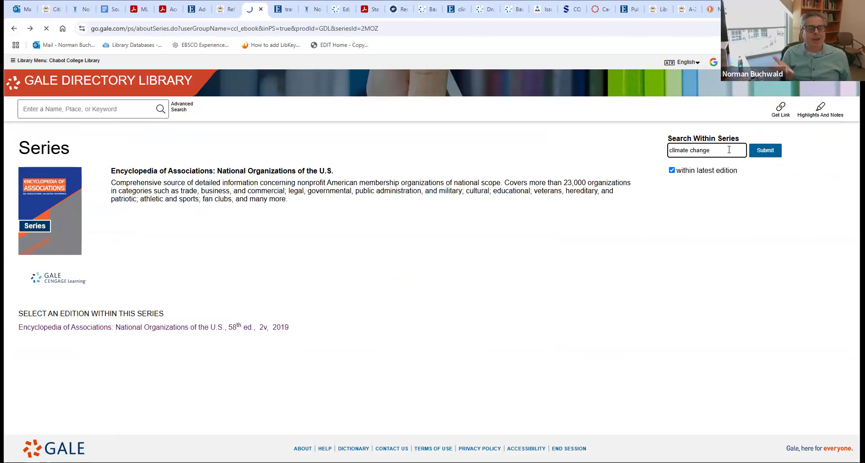
key("Return")
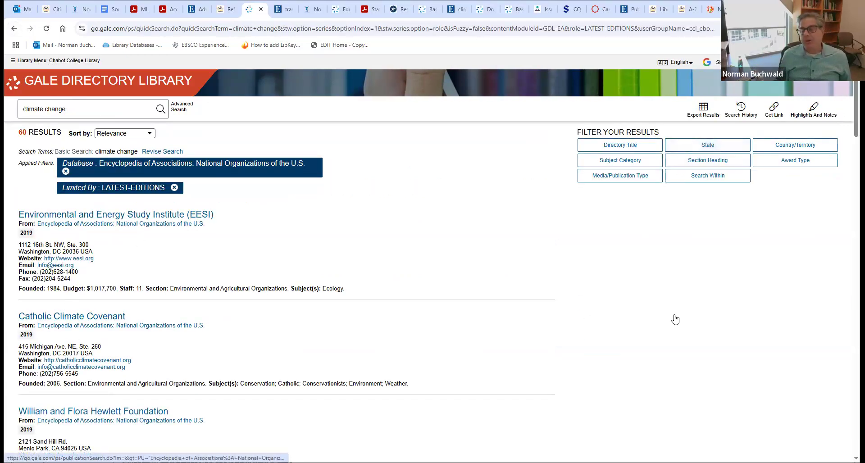
- Read the Climate Counts association record, then go back to the series page
scroll(286, 271, "down", 7)
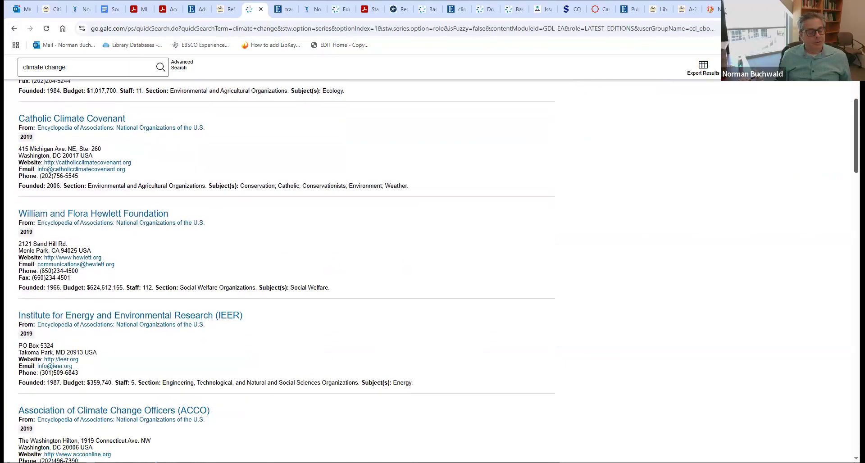
scroll(287, 271, "down", 3)
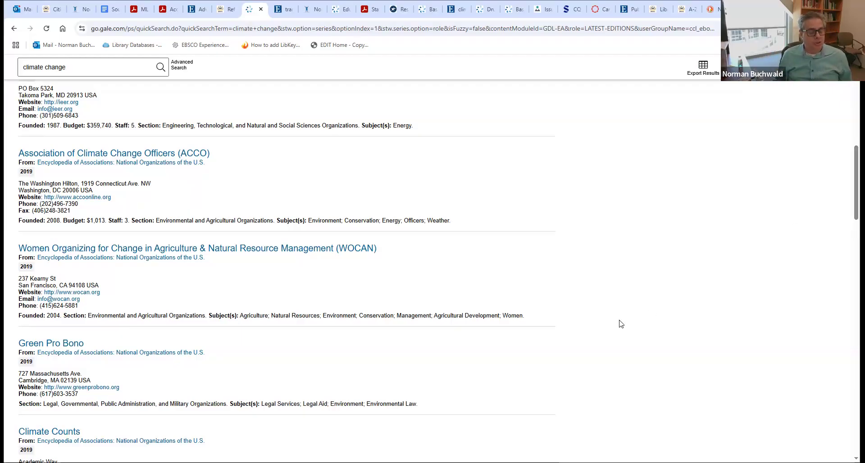
left_click(55, 431)
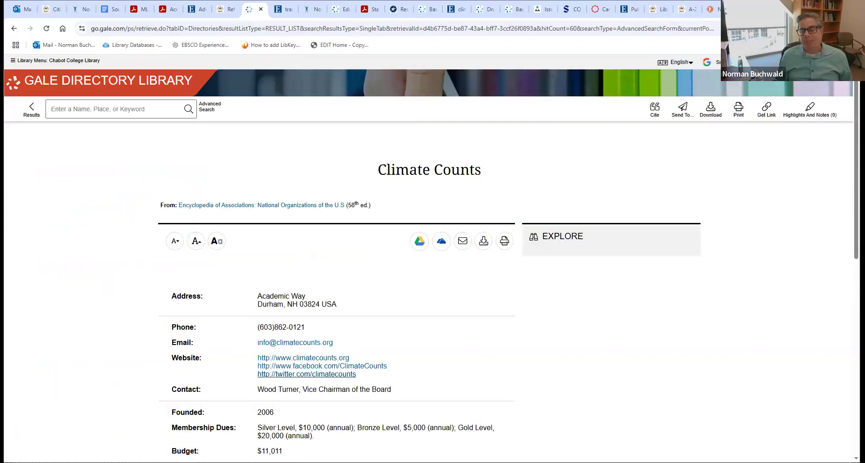
scroll(848, 163, "down", 4)
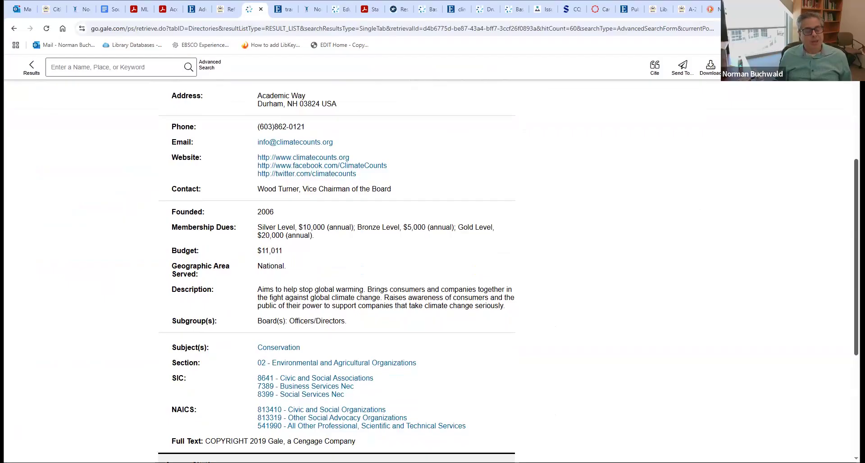
scroll(432, 270, "up", 2)
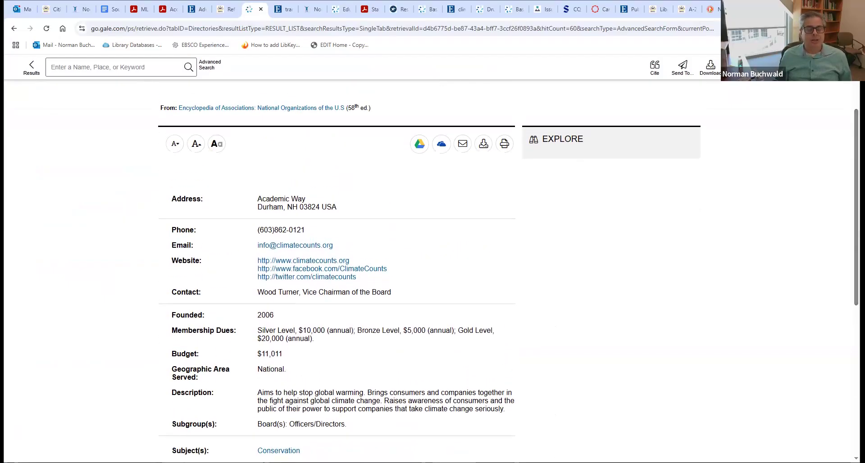
left_click(14, 28)
left_click(15, 30)
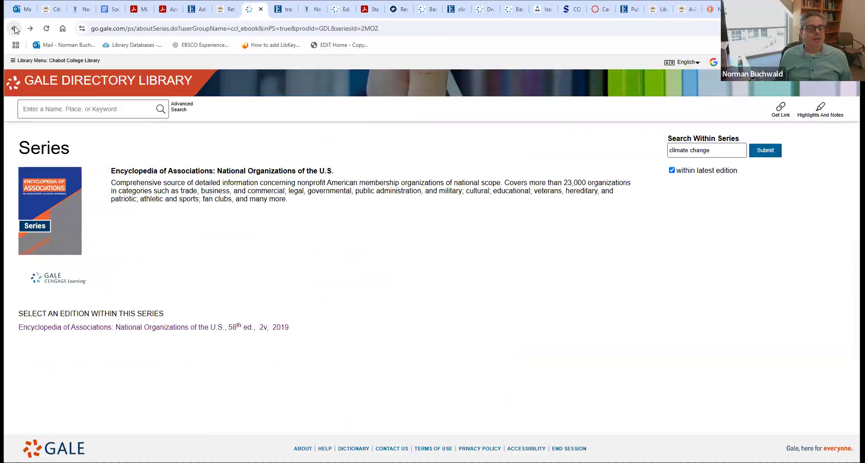
- Return to the Gale start page, then switch to the Communication Studies 001 Reference guide
left_click(15, 29)
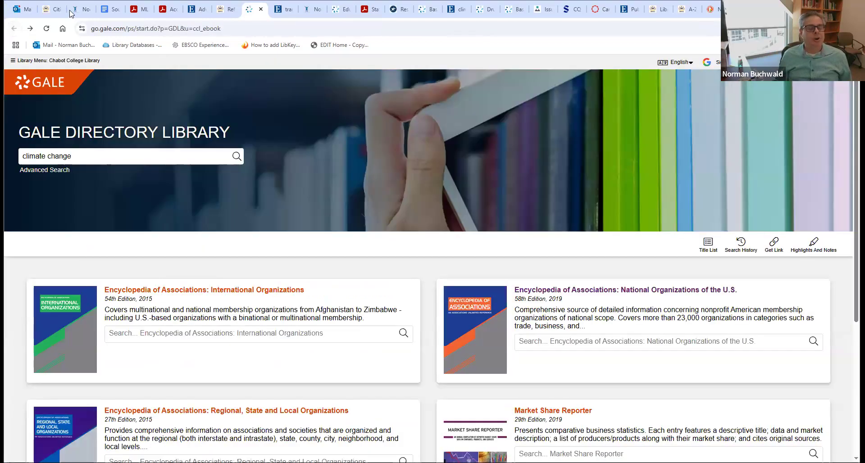
left_click(227, 8)
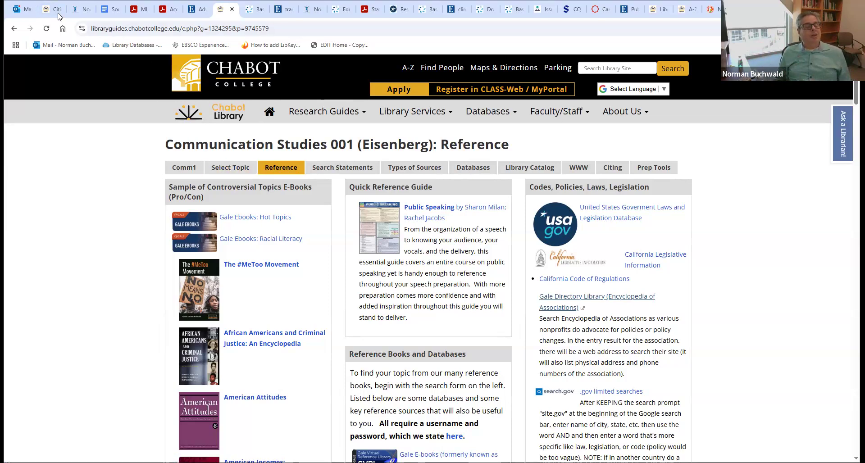
- Open the Comm1 page and review its Quick Search, welcome note, summer hours and lecture videos
mouse_move(58, 15)
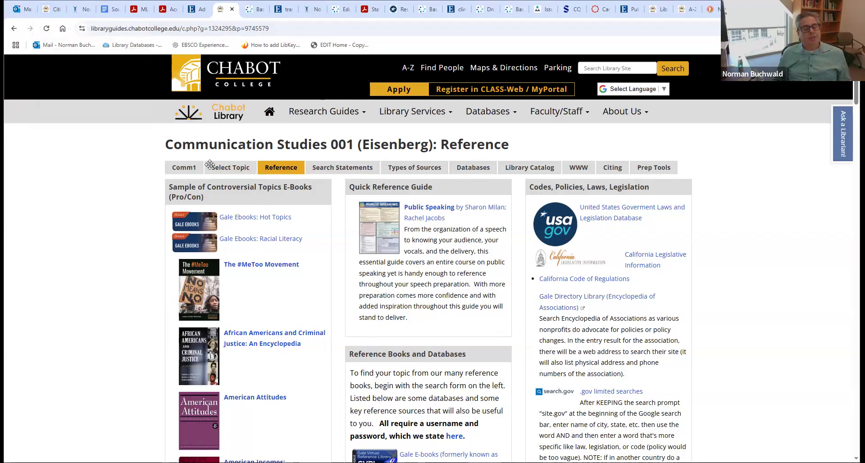
left_click(187, 168)
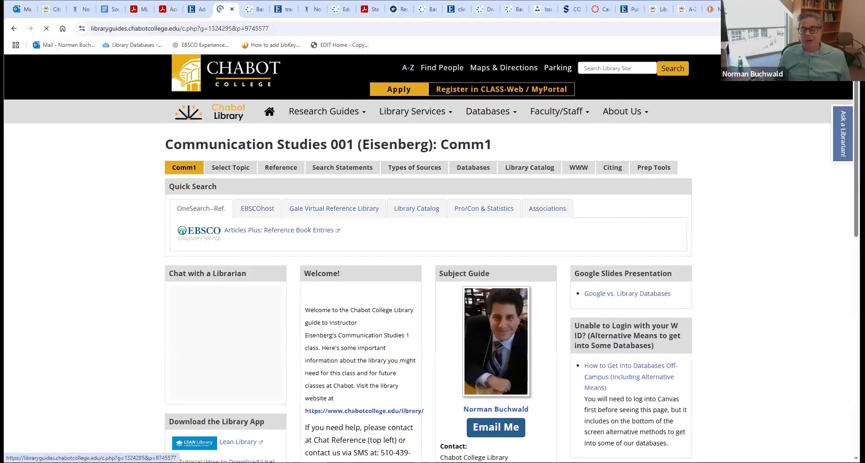
scroll(424, 386, "down", 2)
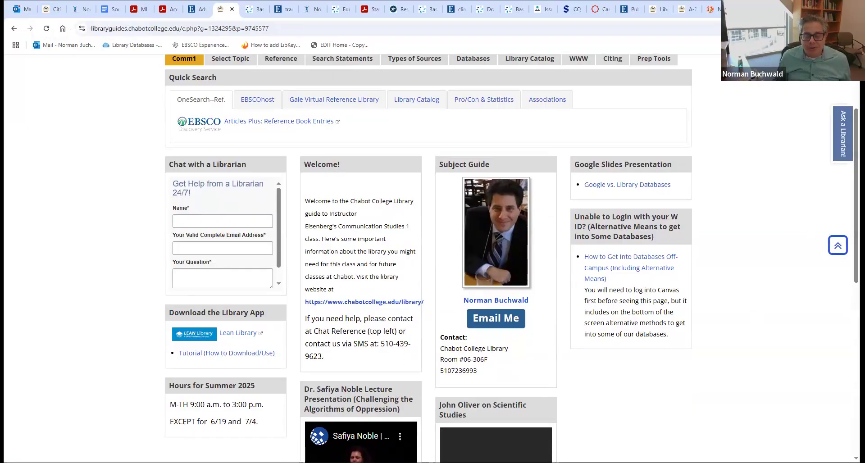
scroll(428, 259, "down", 5)
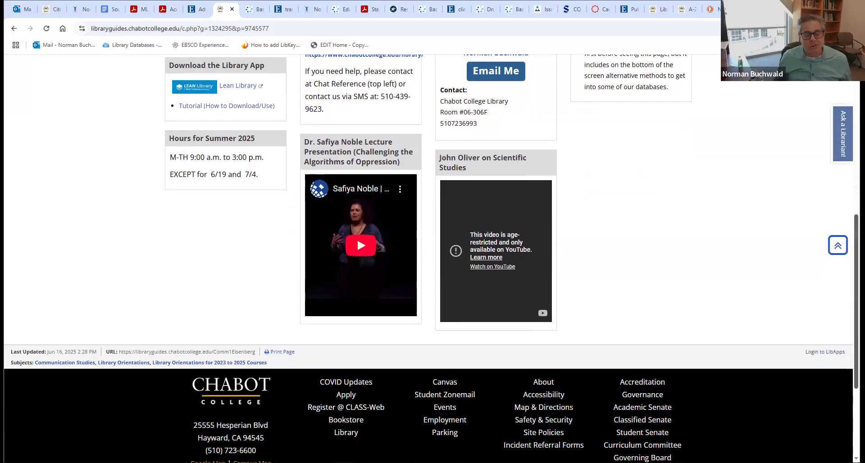
scroll(364, 296, "up", 6)
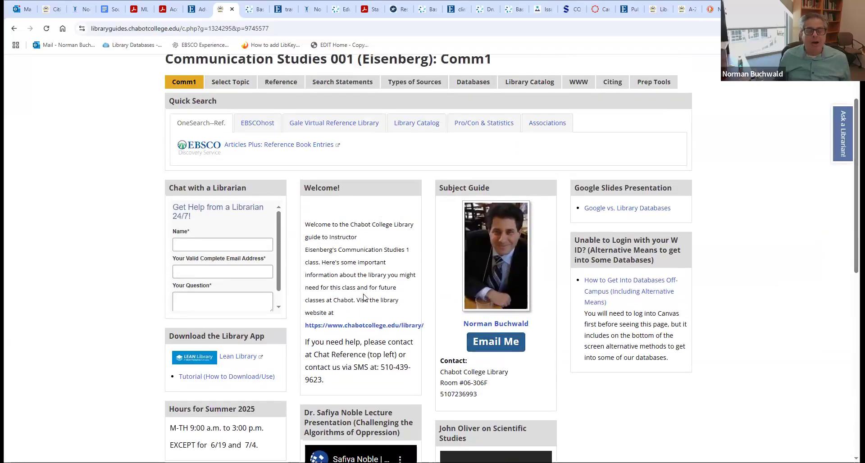